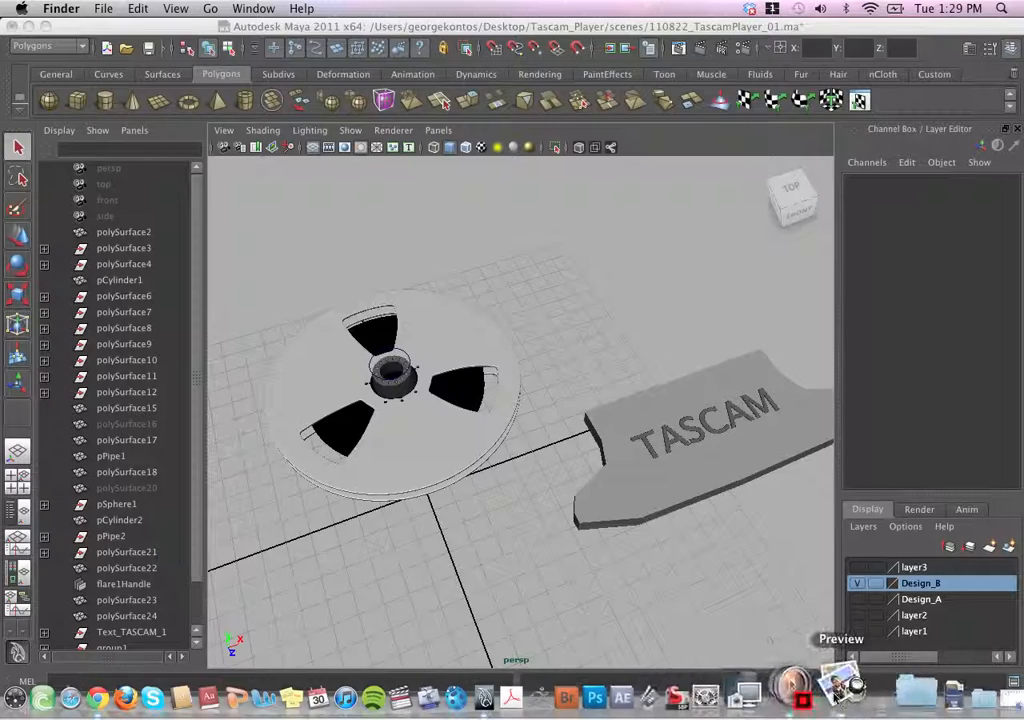
# Step: Switch to Preview to view the reference photo 11_tascam_ms-16_top.jpg, and return to Maya
pyautogui.click(858, 693)
pyautogui.moveTo(793, 70); pyautogui.dragTo(763, 70)
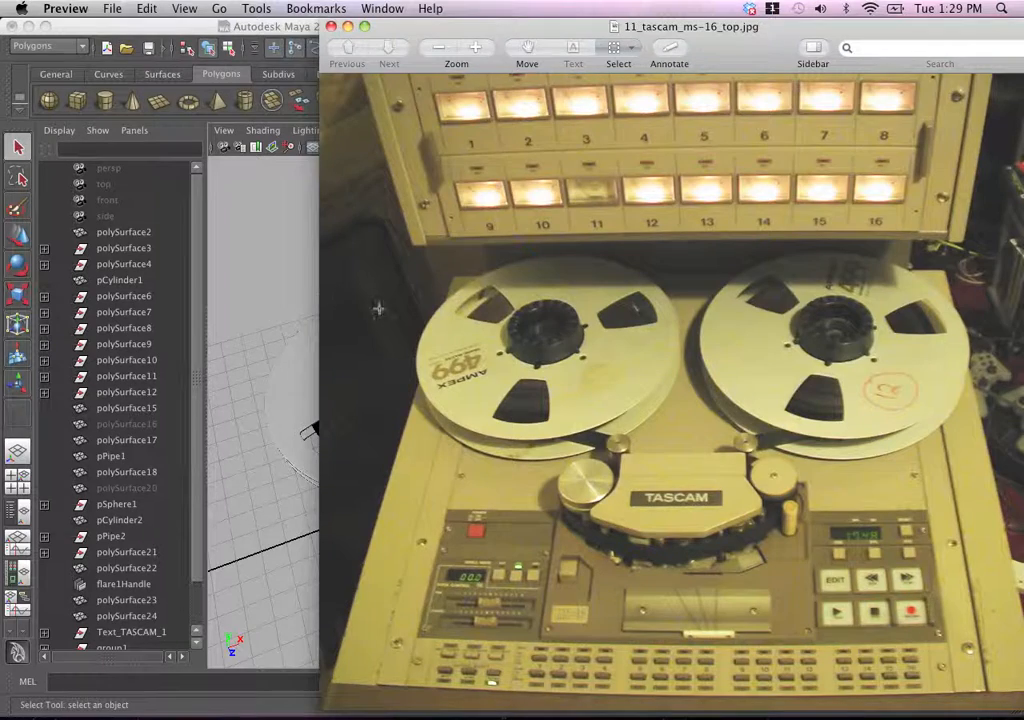
pyautogui.click(289, 290)
# Step: Switch the viewport to the top view in wireframe display, framing the reel and the TASCAM cover plate
pyautogui.scroll(-5, 512, 370)
pyautogui.keyDown('alt'); pyautogui.moveTo(514, 370); pyautogui.dragTo(490, 345); pyautogui.keyUp('alt')
pyautogui.press('space')
pyautogui.click(597, 338)
pyautogui.keyDown('alt'); pyautogui.moveTo(536, 340); pyautogui.dragTo(600, 357, button='middle'); pyautogui.keyUp('alt')
pyautogui.moveTo(600, 357)
pyautogui.keyDown('alt'); pyautogui.mouseDown(button='right')
pyautogui.moveTo(532, 398)
pyautogui.moveTo(552, 390)
pyautogui.mouseUp(button='right'); pyautogui.keyUp('alt')
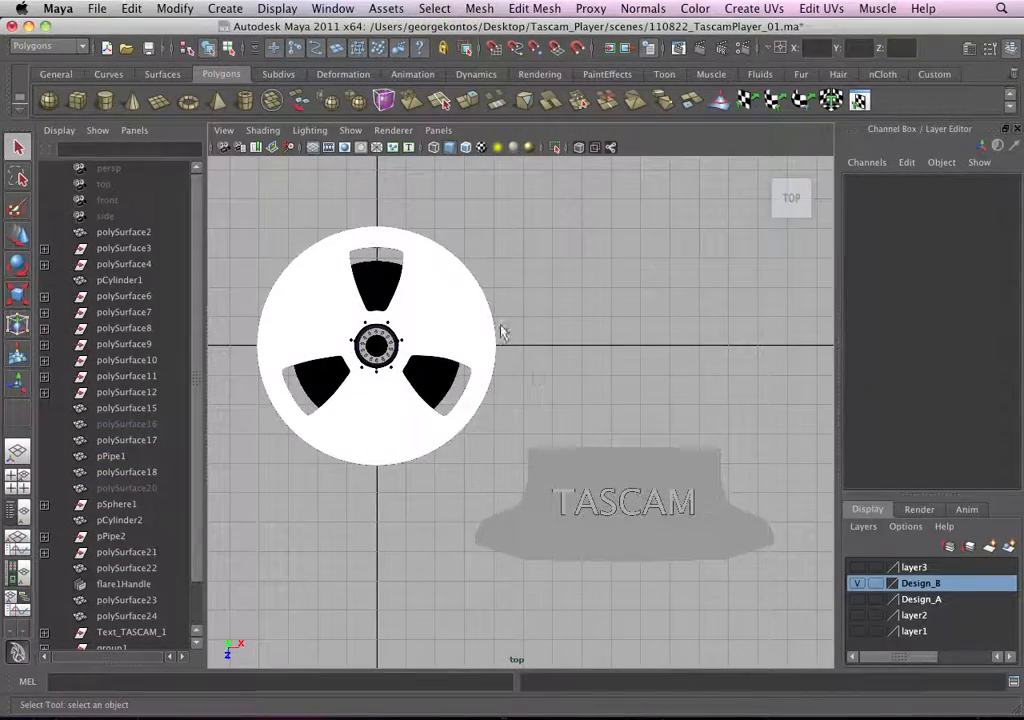
pyautogui.press('4')
pyautogui.keyDown('alt'); pyautogui.moveTo(478, 363); pyautogui.dragTo(470, 319, button='middle'); pyautogui.keyUp('alt')
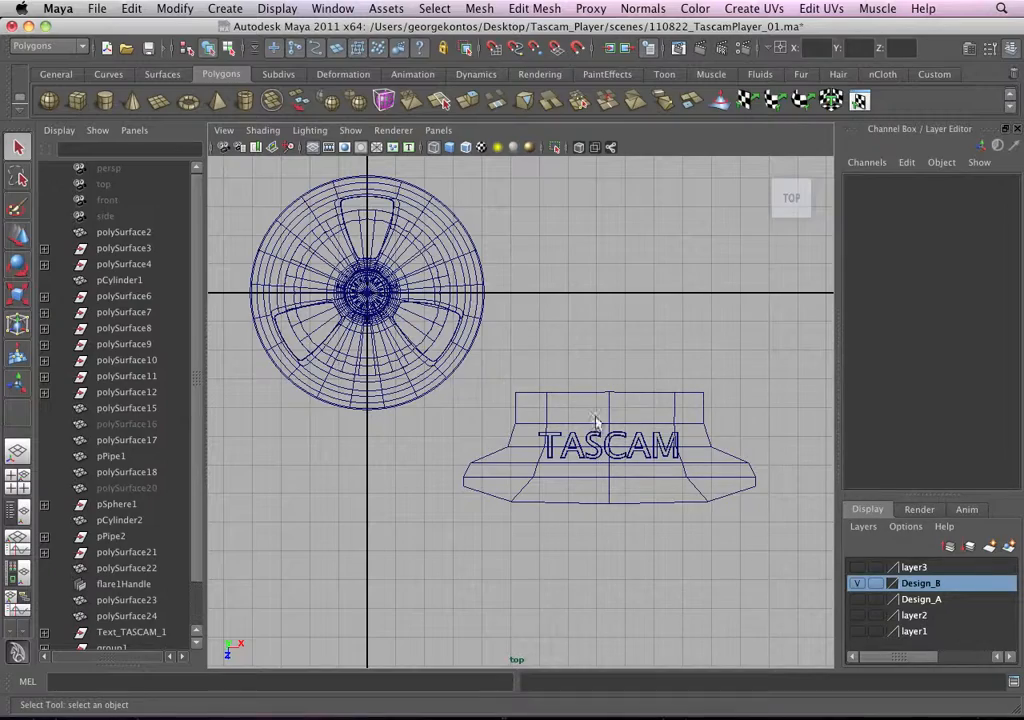
pyautogui.keyDown('alt'); pyautogui.moveTo(597, 434); pyautogui.dragTo(590, 502, button='right'); pyautogui.keyUp('alt')
pyautogui.keyDown('alt'); pyautogui.moveTo(590, 502); pyautogui.dragTo(556, 493, button='middle'); pyautogui.keyUp('alt')
pyautogui.keyDown('alt'); pyautogui.moveTo(556, 493); pyautogui.dragTo(592, 500, button='right'); pyautogui.keyUp('alt')
pyautogui.keyDown('alt'); pyautogui.moveTo(427, 313); pyautogui.dragTo(477, 340, button='middle'); pyautogui.keyUp('alt')
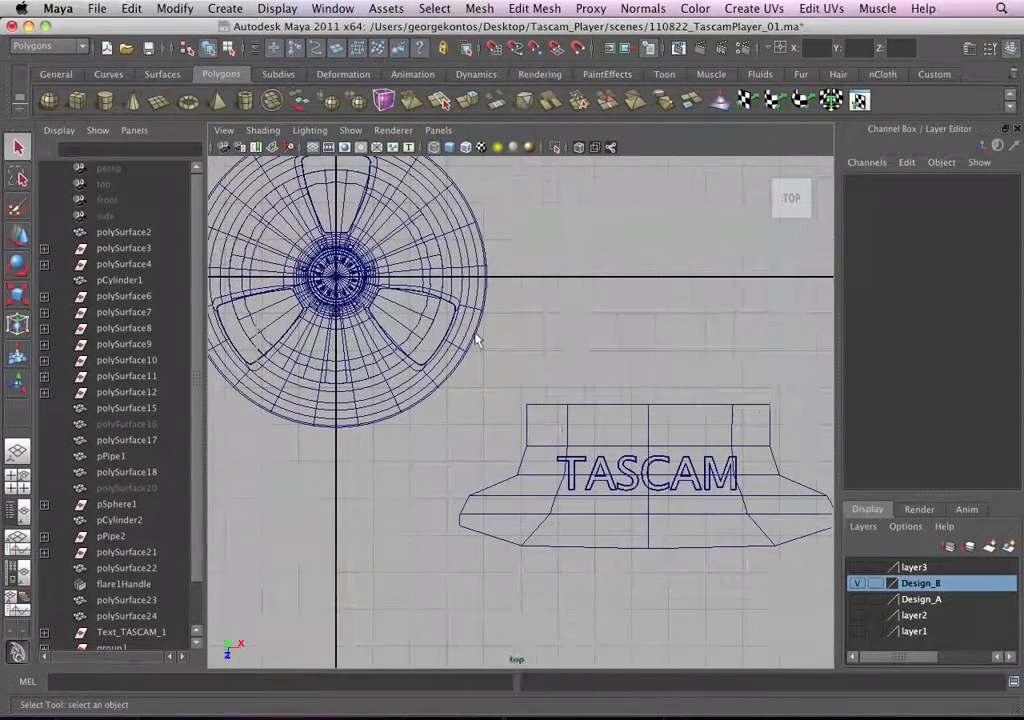
pyautogui.keyDown('alt'); pyautogui.moveTo(485, 361); pyautogui.dragTo(455, 335, button='right'); pyautogui.keyUp('alt')
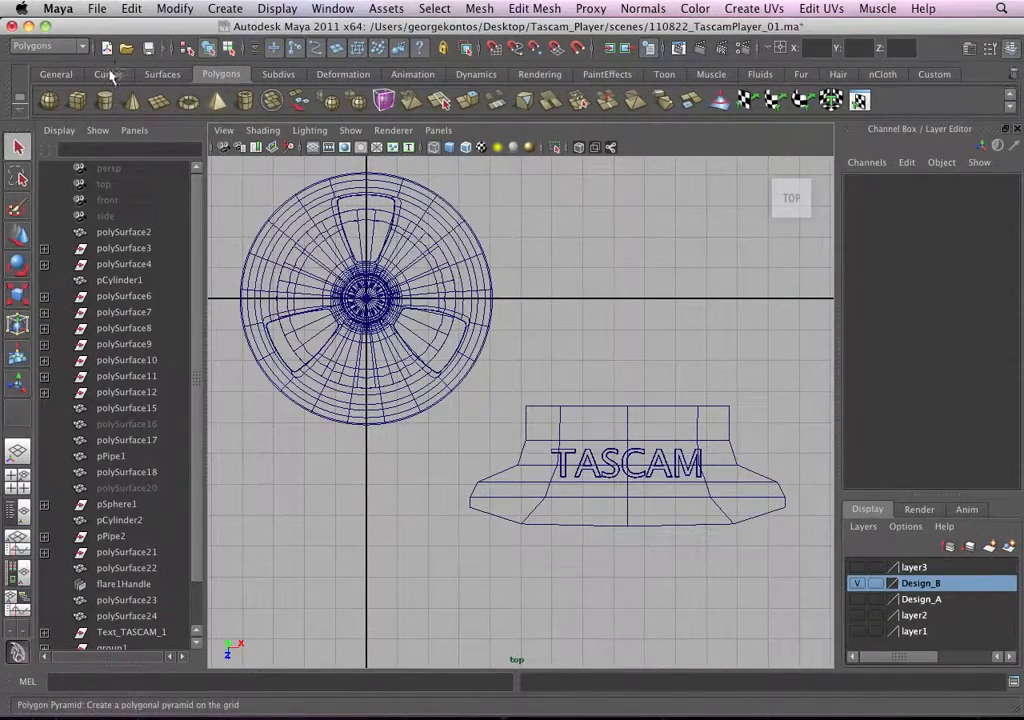
# Step: Create a NURBS circle and turn on the display of NURBS curves in the top view
pyautogui.click(109, 75)
pyautogui.click(47, 100)
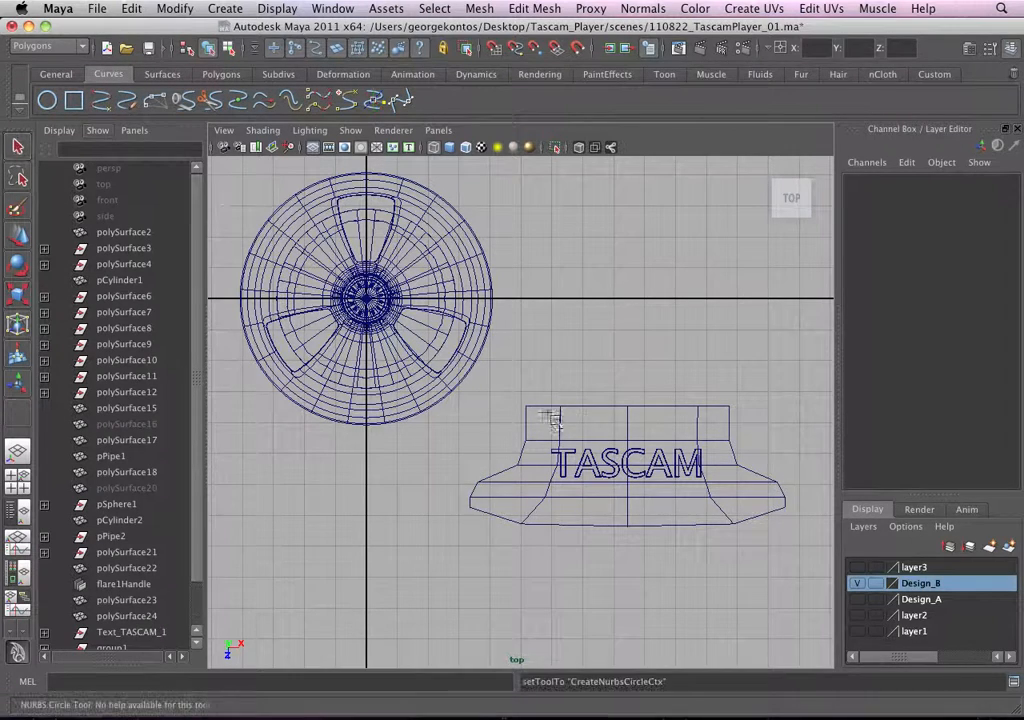
pyautogui.click(423, 197)
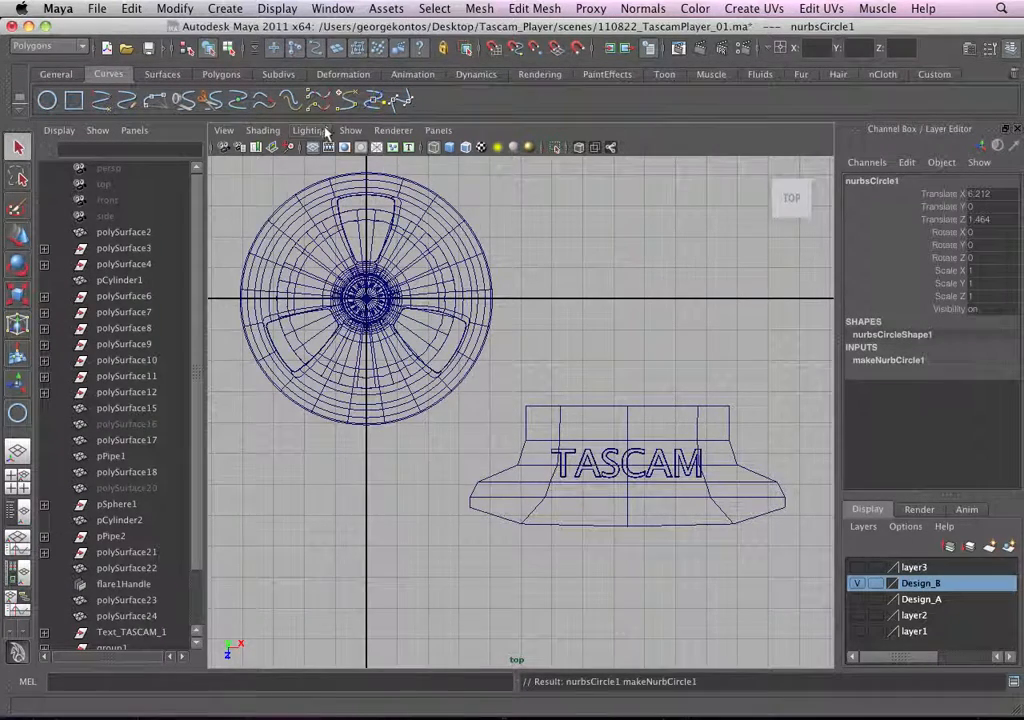
pyautogui.click(350, 130)
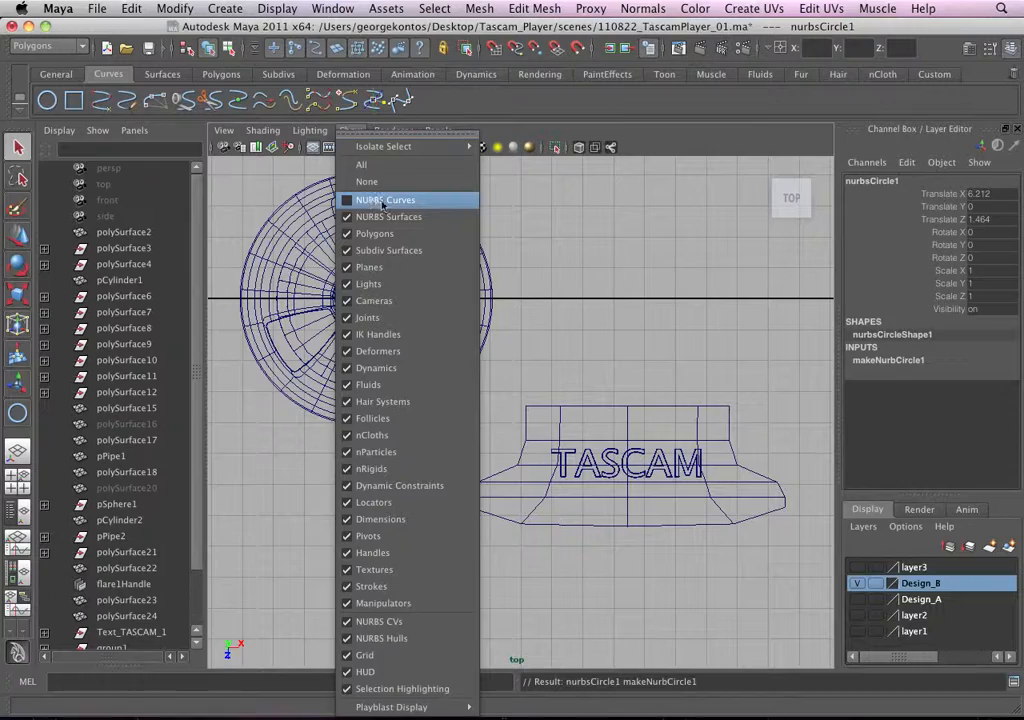
pyautogui.click(381, 202)
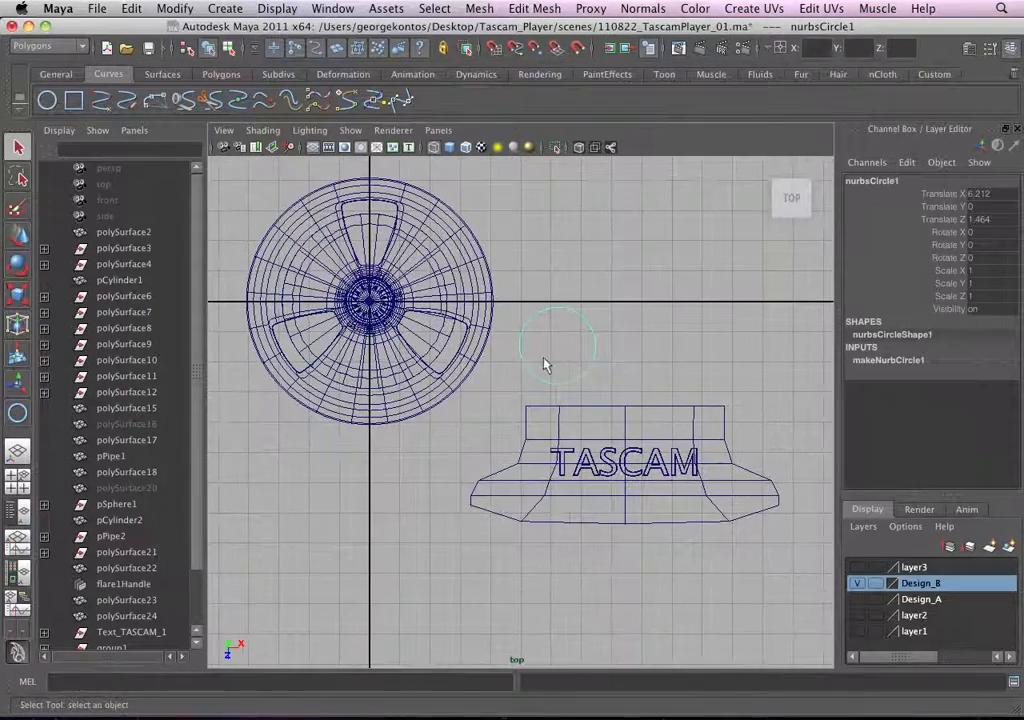
# Step: Move the circle between the reel and the cover plate at about X 3.461, Z 4.242, and scale it uniformly to about 0.489
pyautogui.press('w')
pyautogui.moveTo(557, 345); pyautogui.dragTo(479, 428)
pyautogui.scroll(-1, 500, 425)
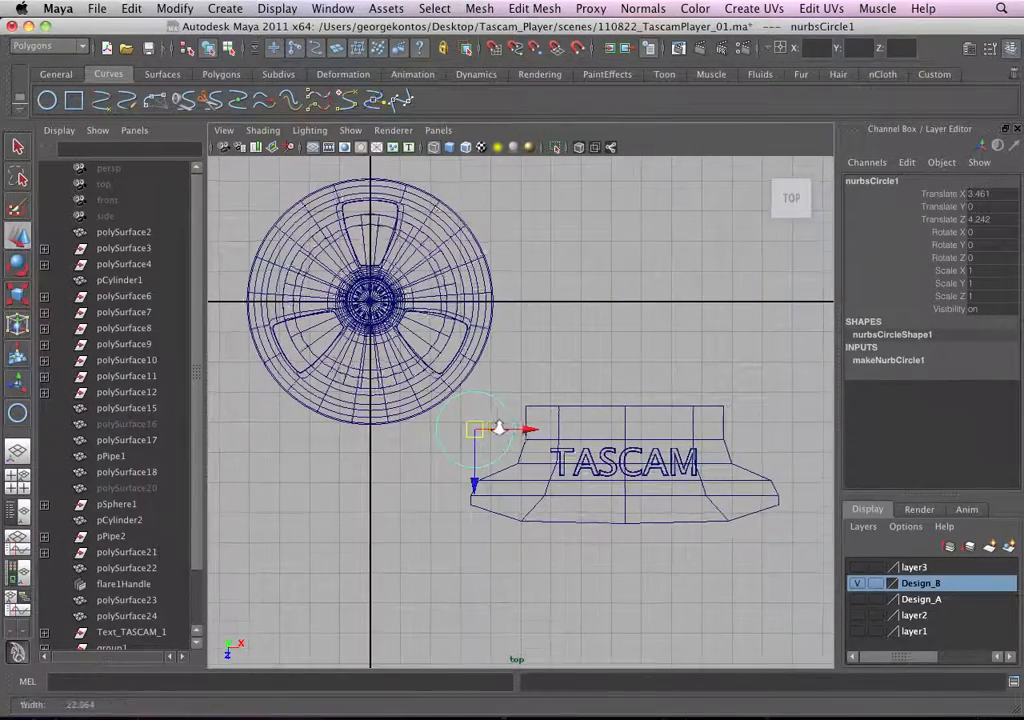
pyautogui.press('super+Tab')
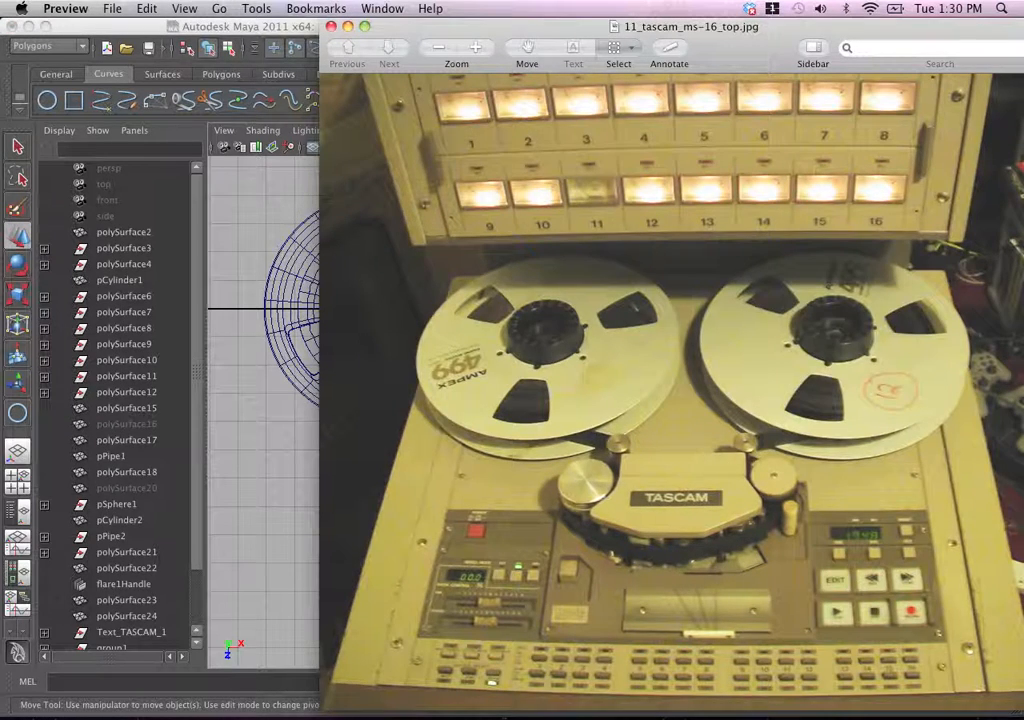
pyautogui.press('super+Tab')
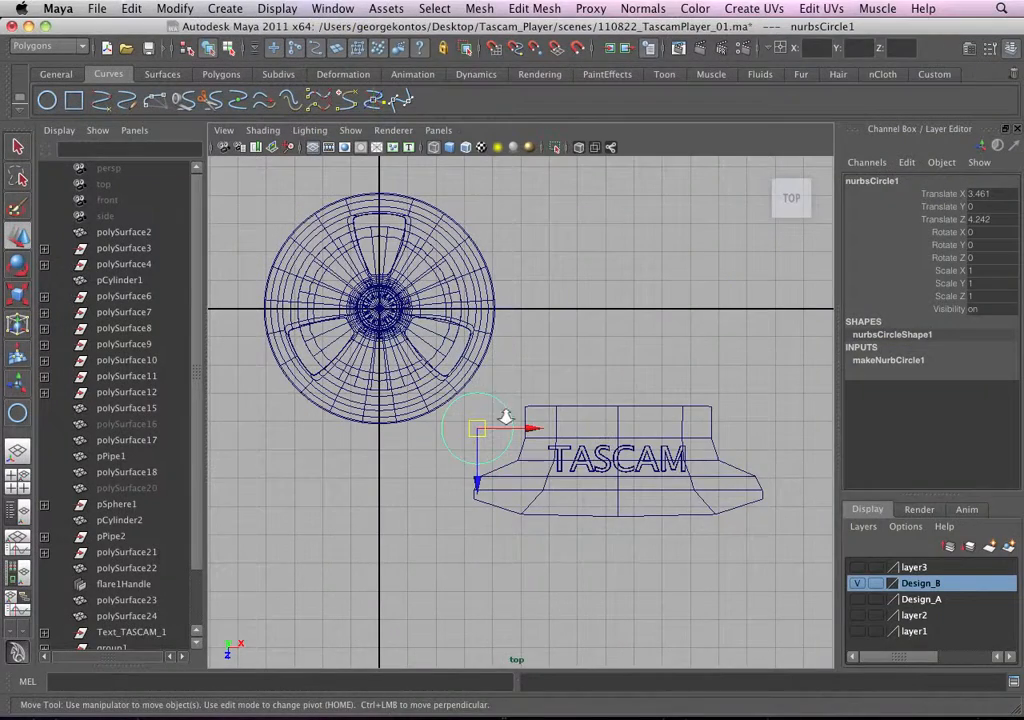
pyautogui.scroll(4, 506, 417)
pyautogui.press('r')
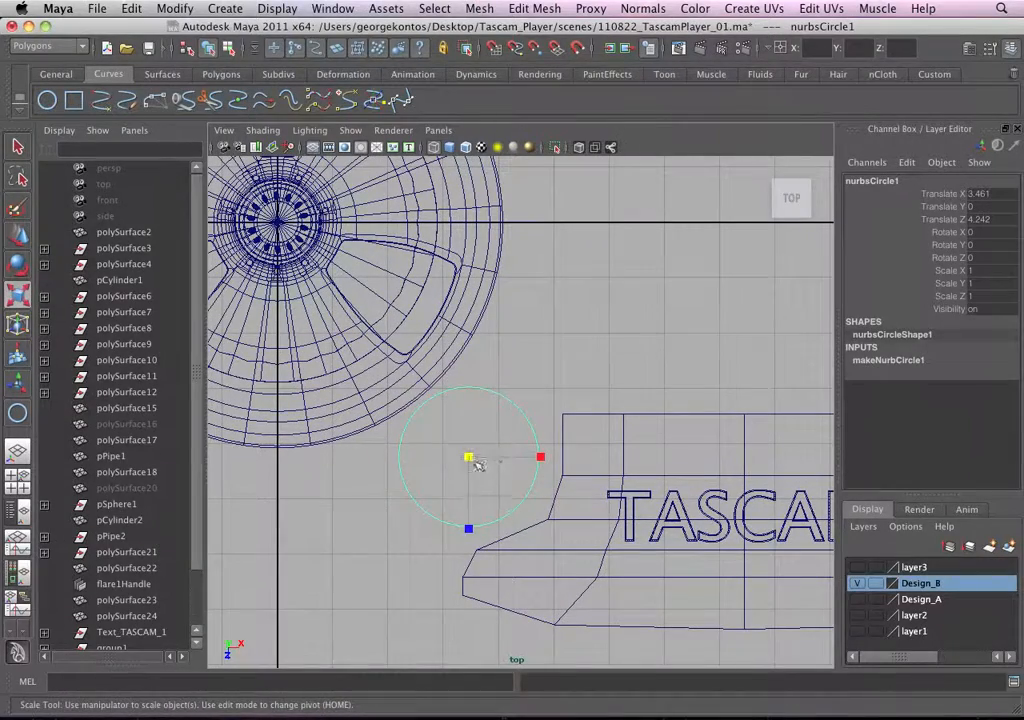
pyautogui.moveTo(478, 465); pyautogui.dragTo(450, 479)
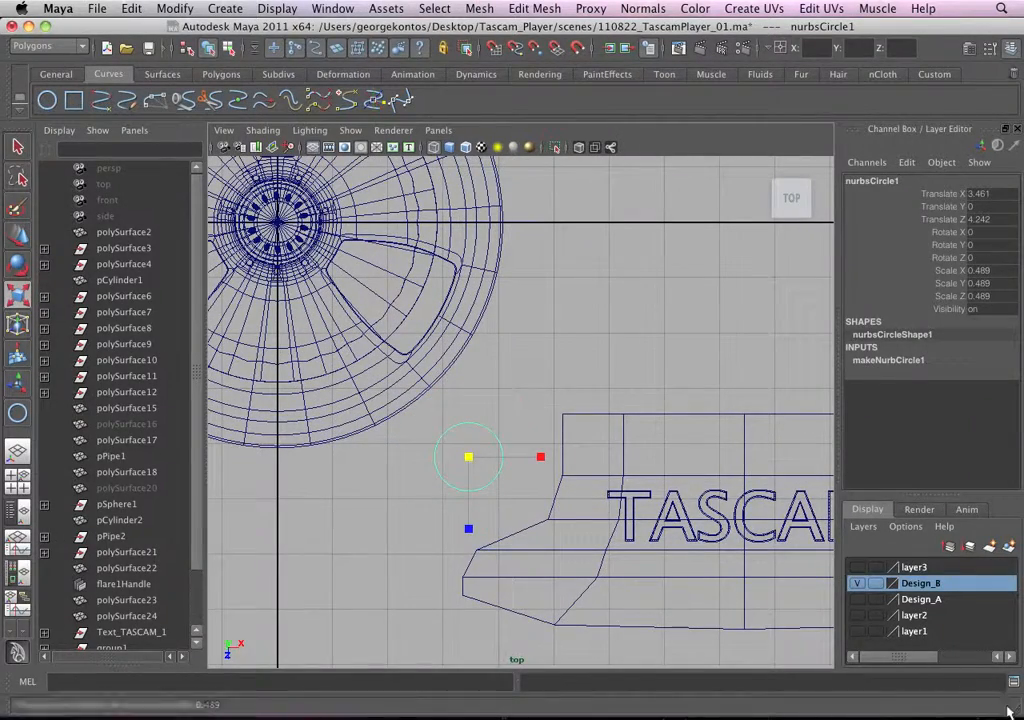
# Step: Shrink the Maya window, hide its side panels, and place the Preview reference photo beside it
pyautogui.moveTo(1010, 710); pyautogui.dragTo(638, 662)
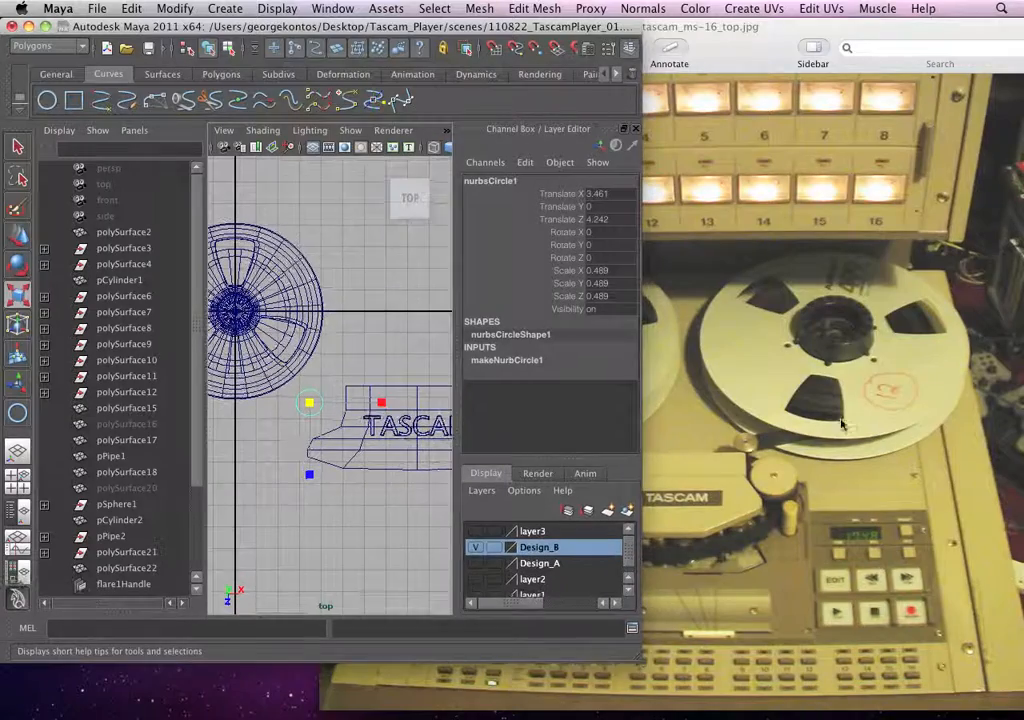
pyautogui.click(292, 208)
pyautogui.press('space')
pyautogui.keyDown('alt'); pyautogui.moveTo(428, 360); pyautogui.dragTo(391, 337, button='middle'); pyautogui.keyUp('alt')
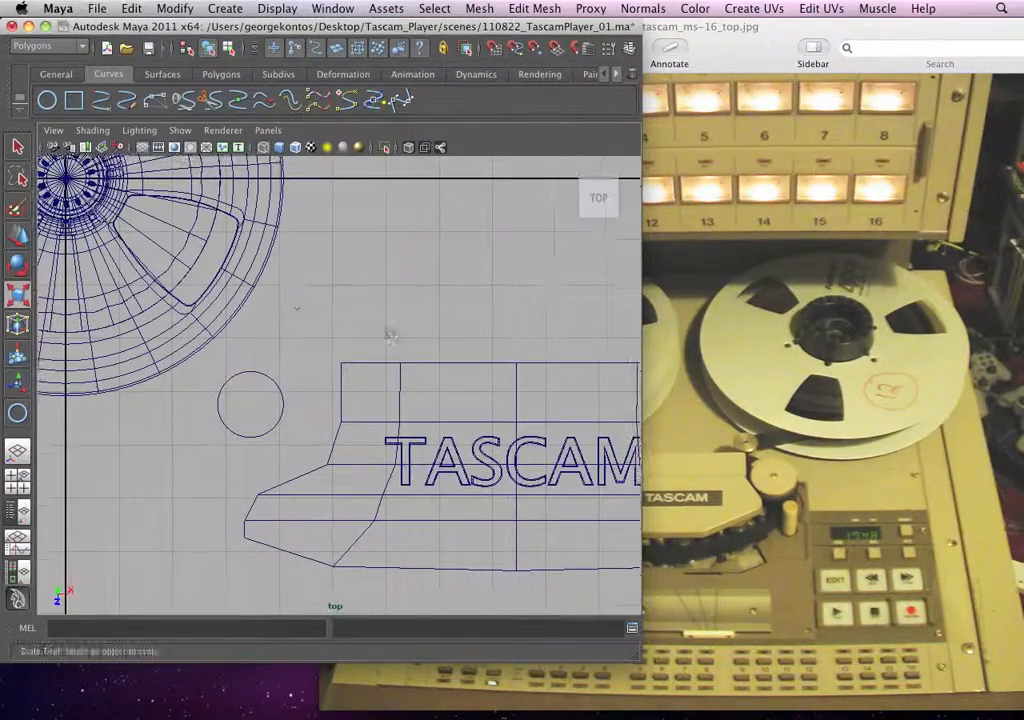
pyautogui.click(742, 59)
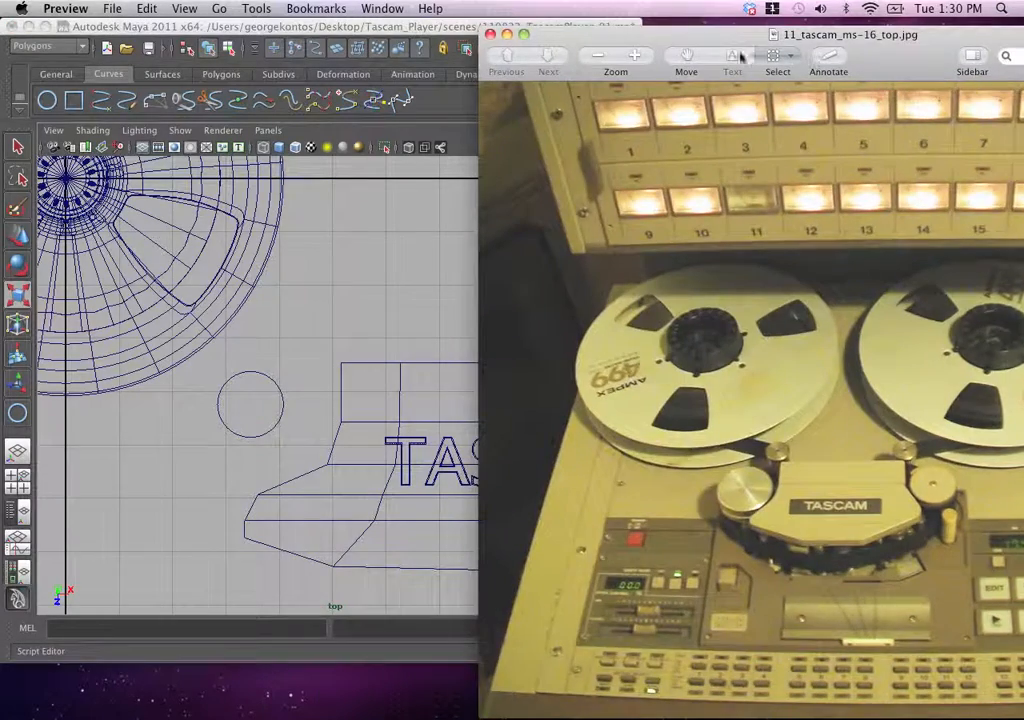
pyautogui.moveTo(742, 59); pyautogui.dragTo(870, 51)
pyautogui.click(527, 267)
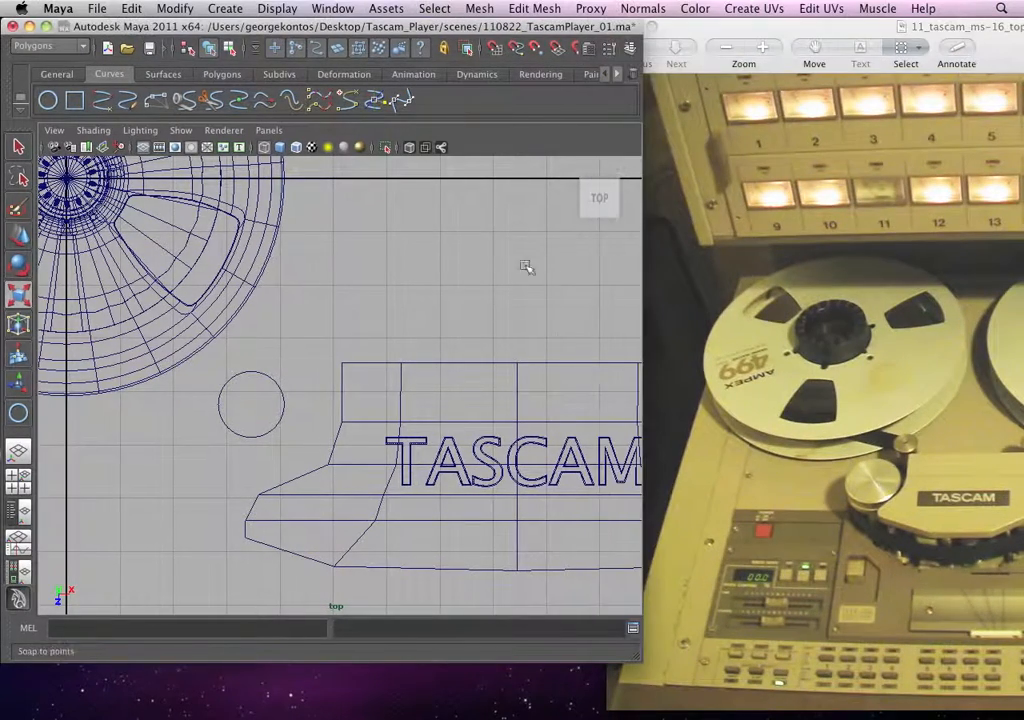
# Step: Scale the circle down slightly and move it closer to the reel's lower-right edge
pyautogui.press('r')
pyautogui.click(280, 392)
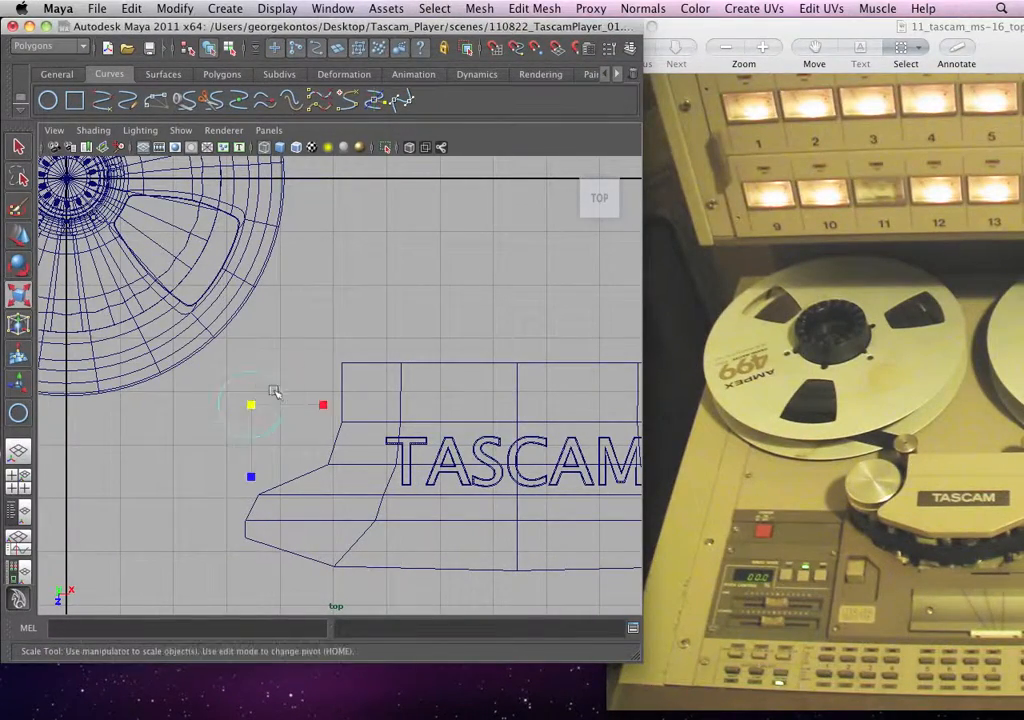
pyautogui.moveTo(251, 405); pyautogui.dragTo(246, 452)
pyautogui.press('w')
pyautogui.click(285, 411)
# Step: Duplicate the small circle, enlarge the copy, and position it below and to the left of the original beside the cover plate
pyautogui.hotkey('ctrl', 'd')
pyautogui.press('r')
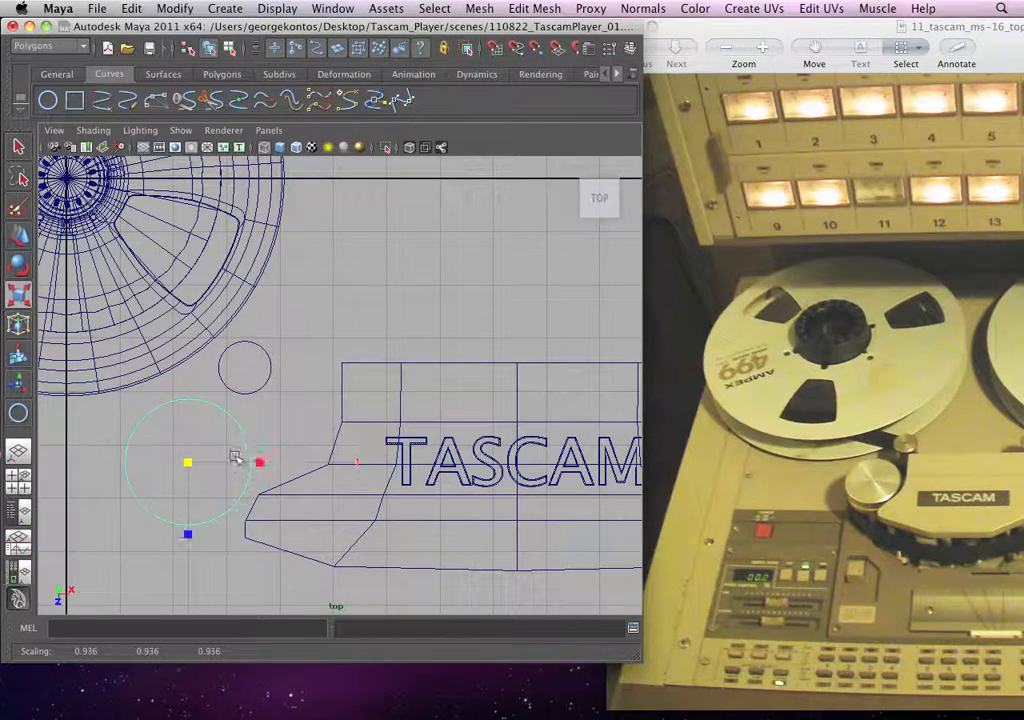
pyautogui.press('w')
pyautogui.click(192, 461)
pyautogui.moveTo(193, 461); pyautogui.dragTo(193, 476)
pyautogui.scroll(-4, 411, 389)
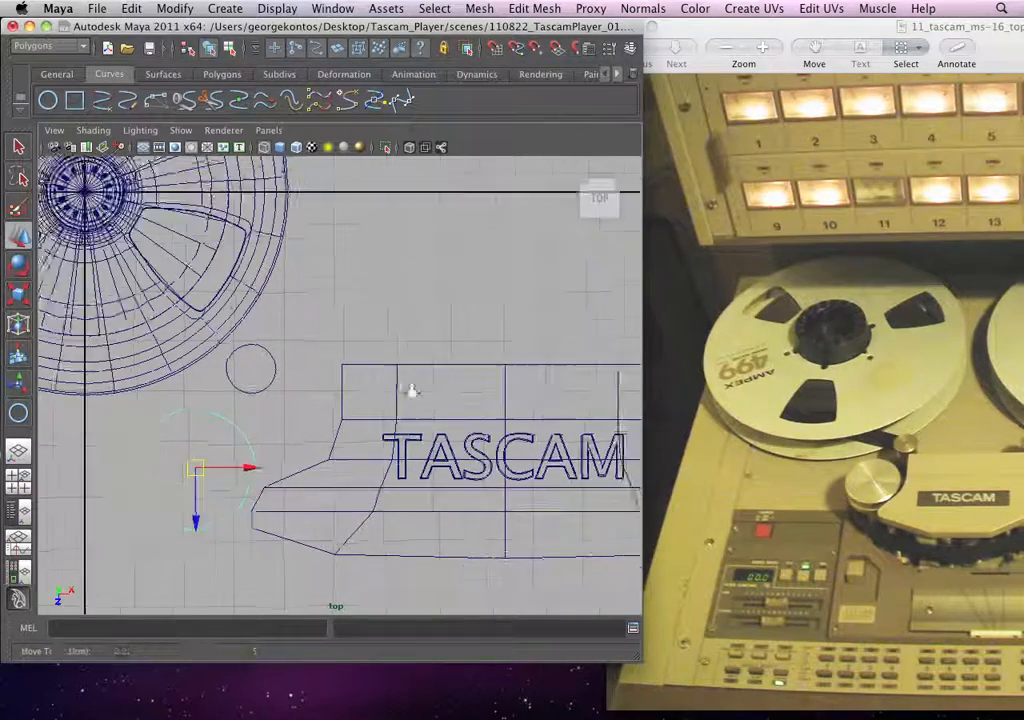
# Step: Move the cover plate down and left toward the circles, and stretch it along Z by about 1.22
pyautogui.click(455, 438)
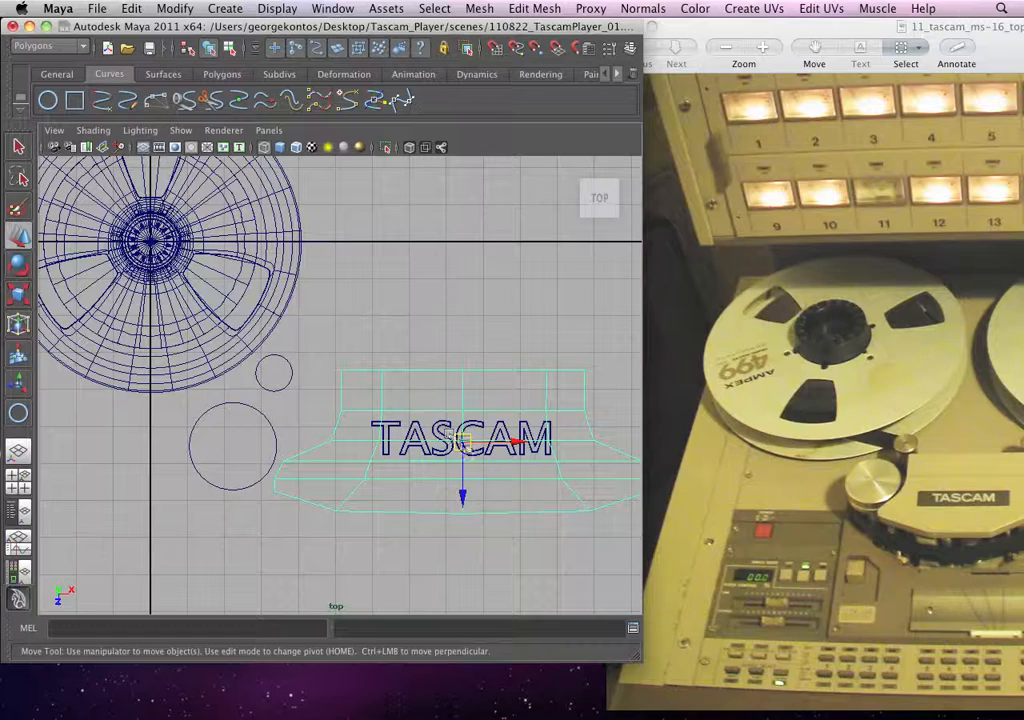
pyautogui.moveTo(457, 440); pyautogui.dragTo(428, 456)
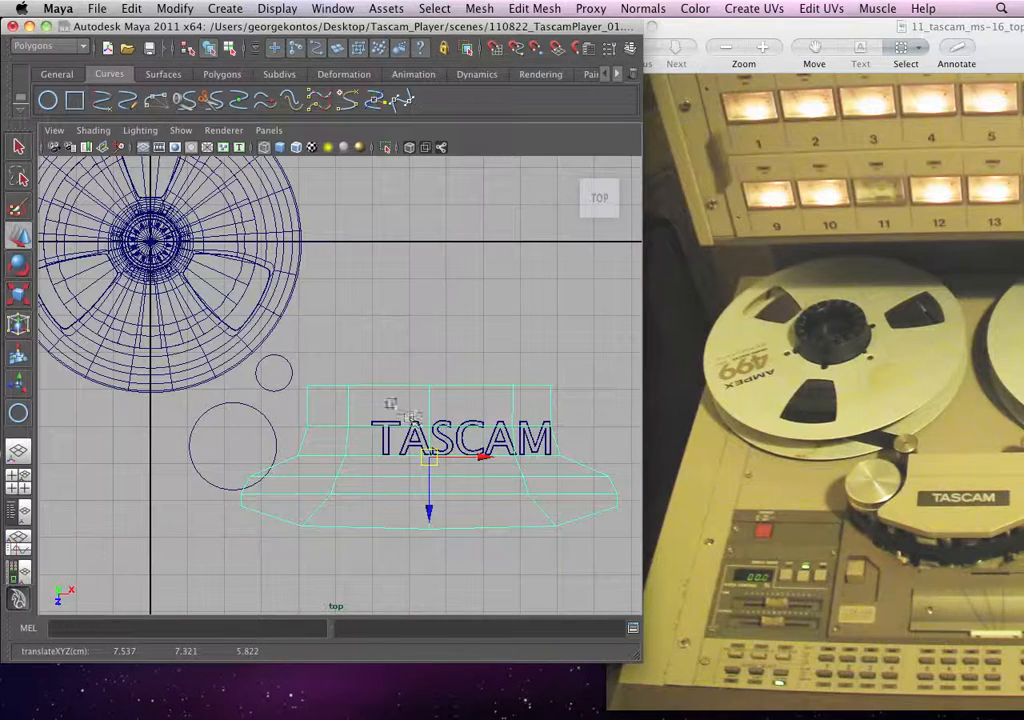
pyautogui.press('r')
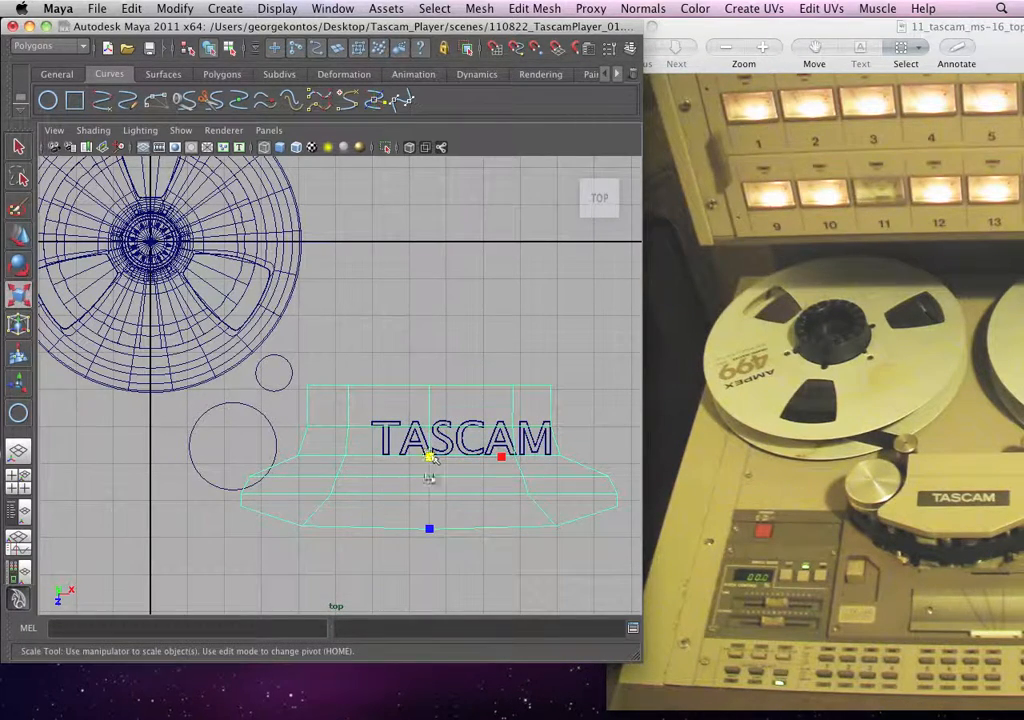
pyautogui.moveTo(429, 528); pyautogui.dragTo(430, 542)
# Step: Select the vertices of the cover plate's lower flared part, compress them slightly along Z, and move them down
pyautogui.rightClick(352, 437)
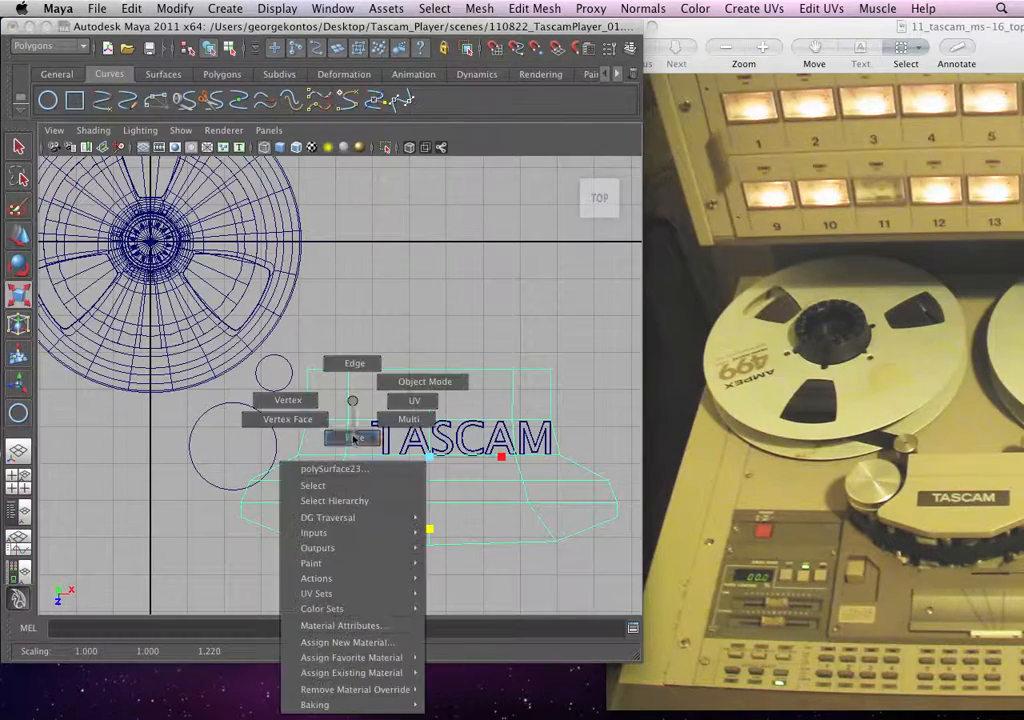
pyautogui.click(292, 401)
pyautogui.scroll(-2, 300, 430)
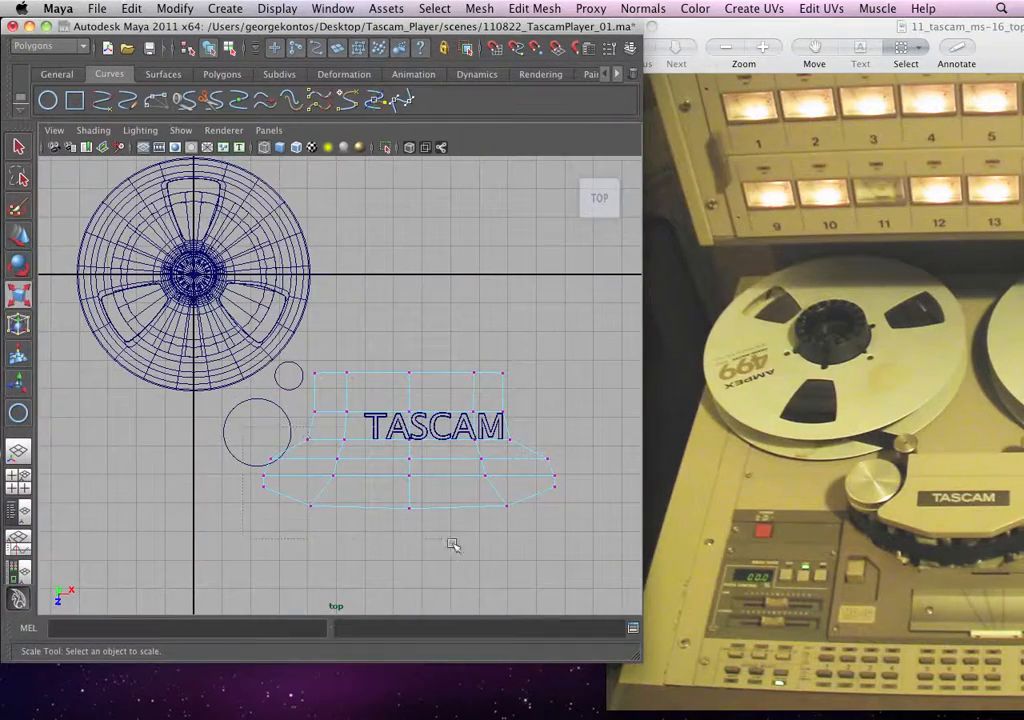
pyautogui.moveTo(449, 540); pyautogui.dragTo(572, 551)
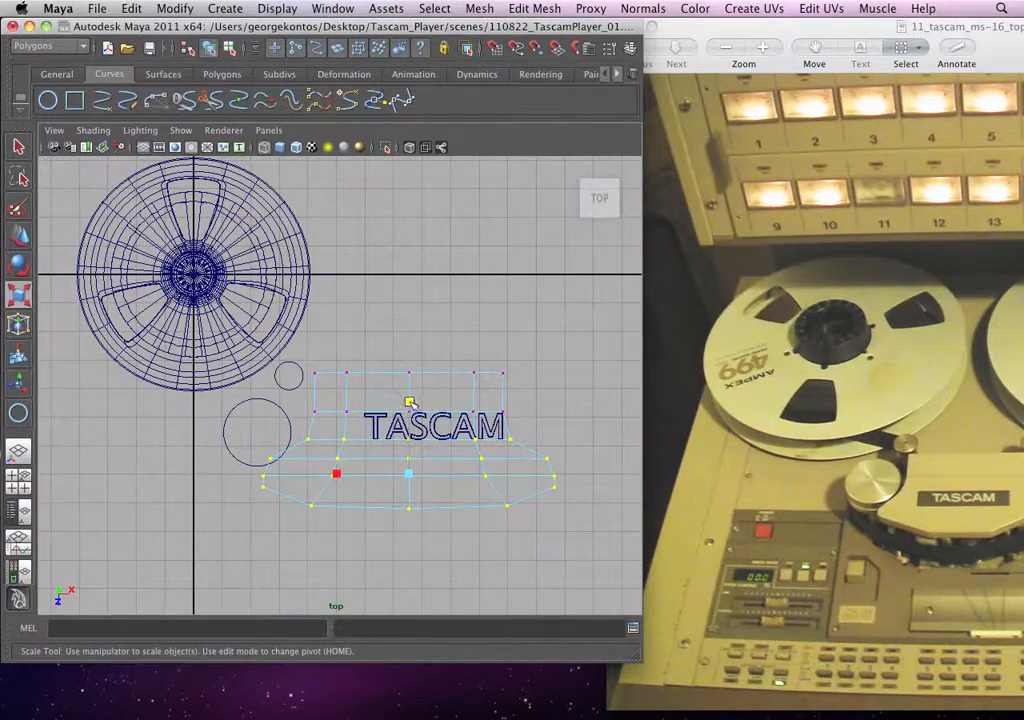
pyautogui.press('e')
pyautogui.press('w')
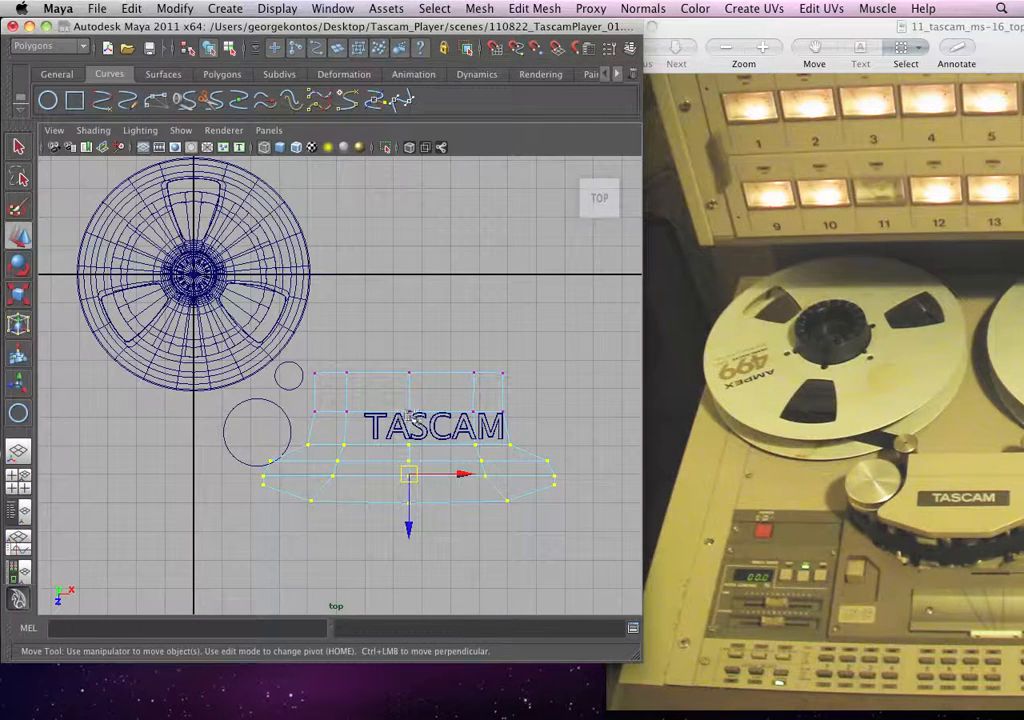
pyautogui.moveTo(409, 521); pyautogui.dragTo(409, 530)
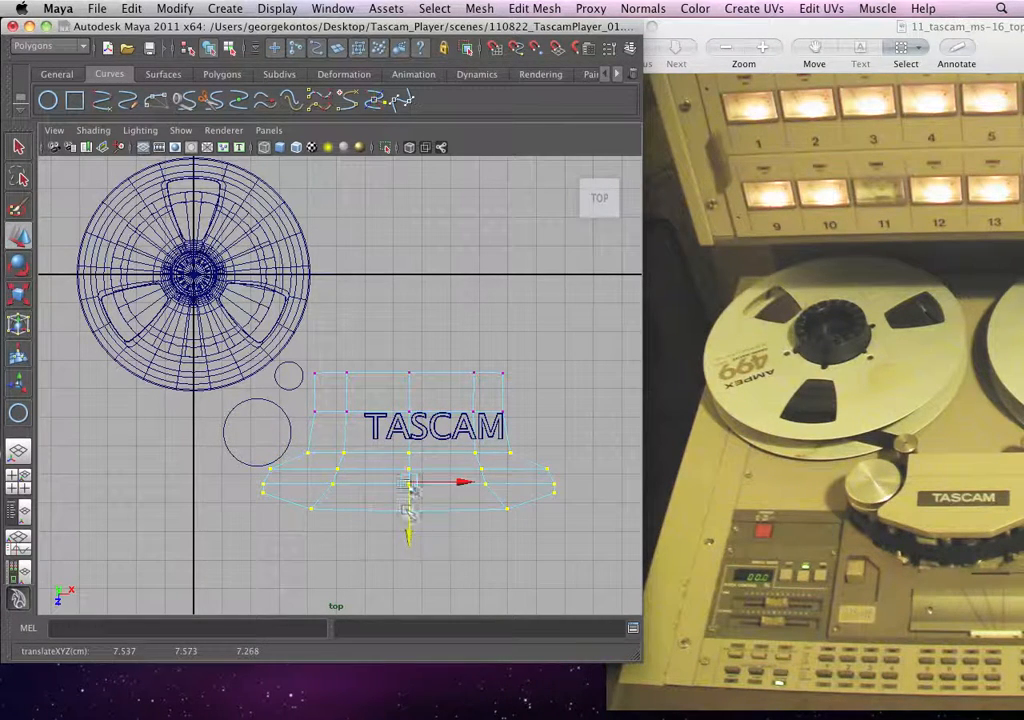
# Step: Select the faces of the cover plate's right half and delete them
pyautogui.moveTo(337, 420); pyautogui.dragTo(334, 385, button='right')
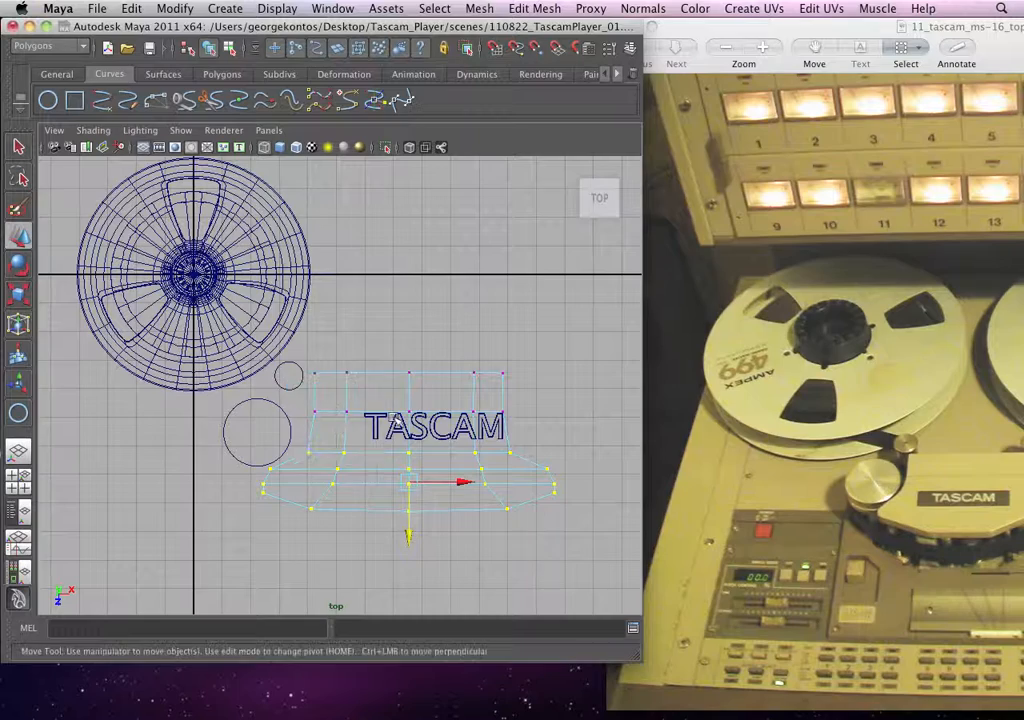
pyautogui.moveTo(420, 392); pyautogui.dragTo(428, 432, button='right')
pyautogui.scroll(-2, 402, 402)
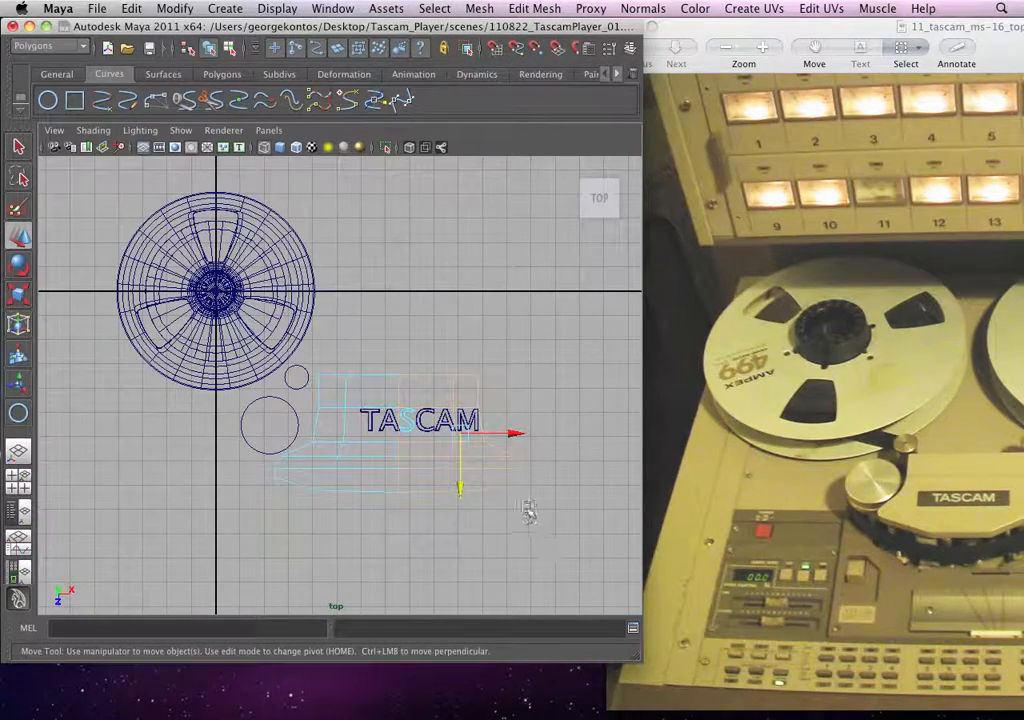
pyautogui.click(475, 469)
# Step: Lower the remaining half plate's top-row vertices, and shift its upper-left edge vertices left to about X 3.817
pyautogui.scroll(3, 327, 423)
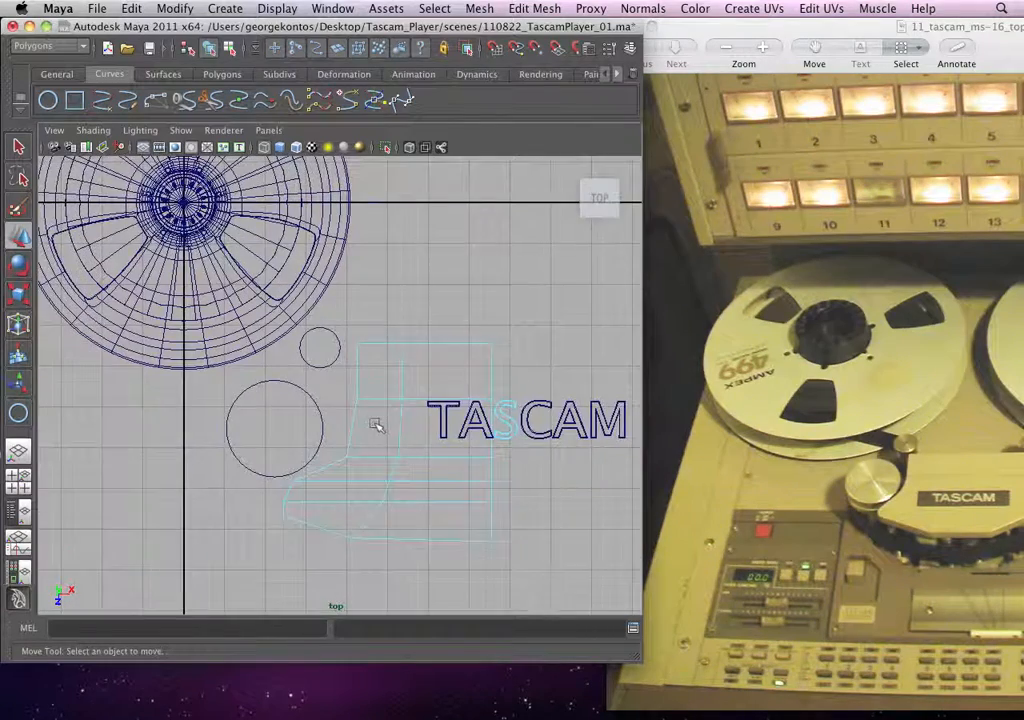
pyautogui.scroll(2, 370, 390)
pyautogui.moveTo(366, 346); pyautogui.dragTo(388, 311, button='right')
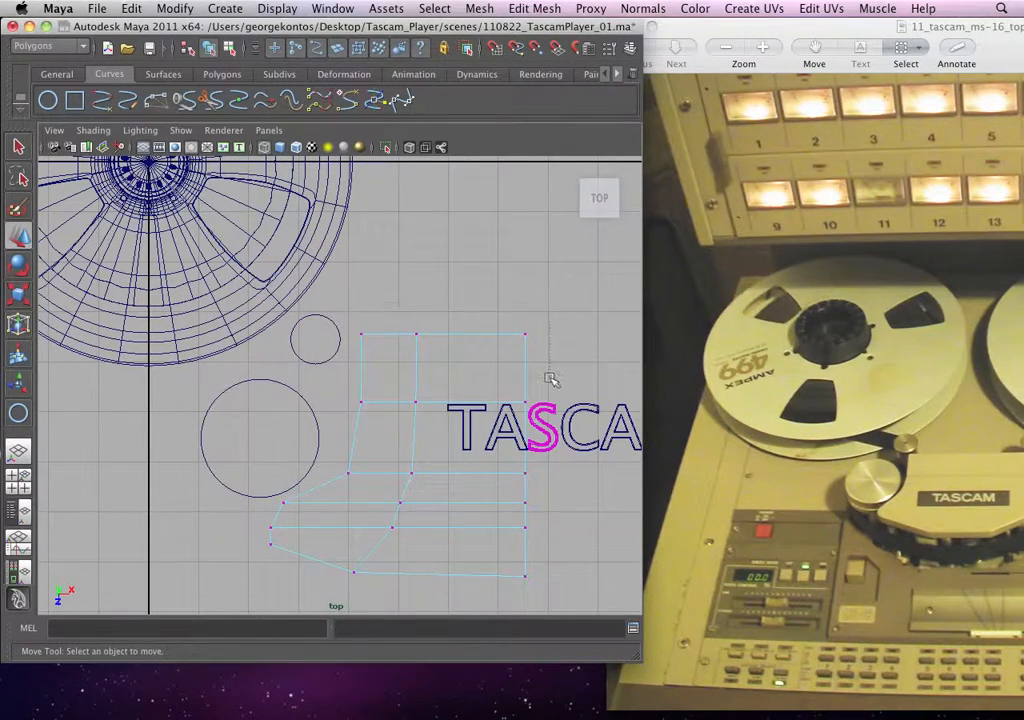
pyautogui.moveTo(550, 379); pyautogui.dragTo(390, 289)
pyautogui.moveTo(450, 352); pyautogui.dragTo(441, 389)
pyautogui.moveTo(341, 350); pyautogui.dragTo(379, 433)
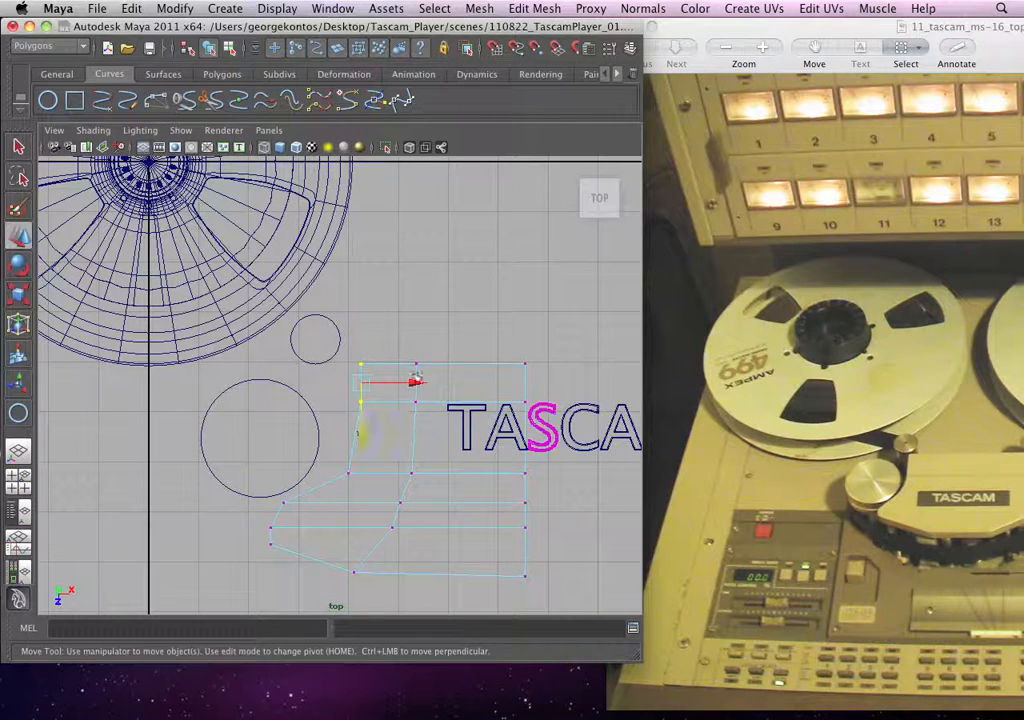
pyautogui.moveTo(411, 382); pyautogui.dragTo(407, 383)
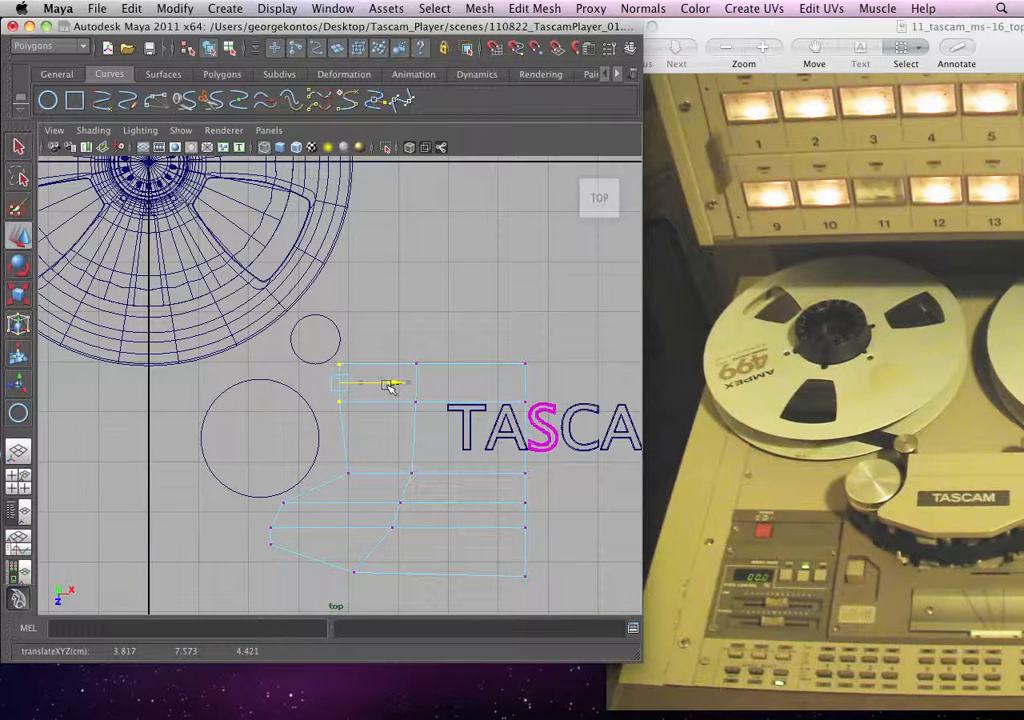
# Step: Shift the vertices at the half plate's left waist corner left to about X 3.608
pyautogui.moveTo(329, 460); pyautogui.dragTo(375, 475)
pyautogui.click(375, 485)
pyautogui.click(350, 468)
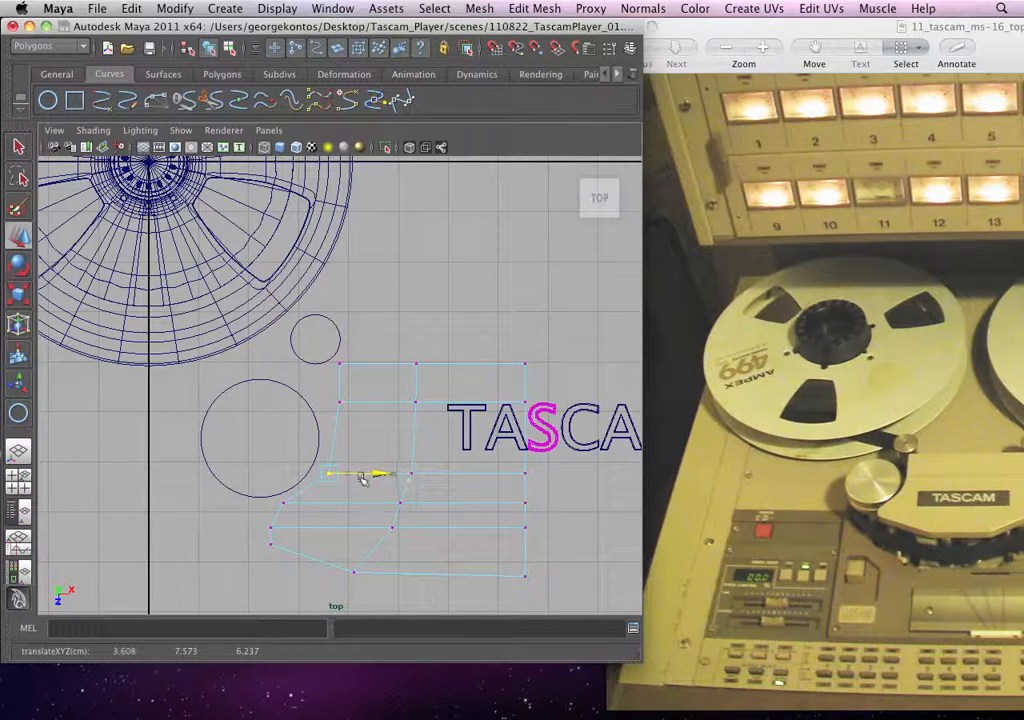
# Step: Compress the vertices of the half plate's flared left tip slightly along Z, move them up slightly, and return to object mode
pyautogui.keyDown('alt'); pyautogui.moveTo(286, 480); pyautogui.dragTo(279, 437, button='middle'); pyautogui.keyUp('alt')
pyautogui.keyDown('alt'); pyautogui.moveTo(335, 489); pyautogui.dragTo(291, 455, button='right'); pyautogui.keyUp('alt')
pyautogui.click(271, 484)
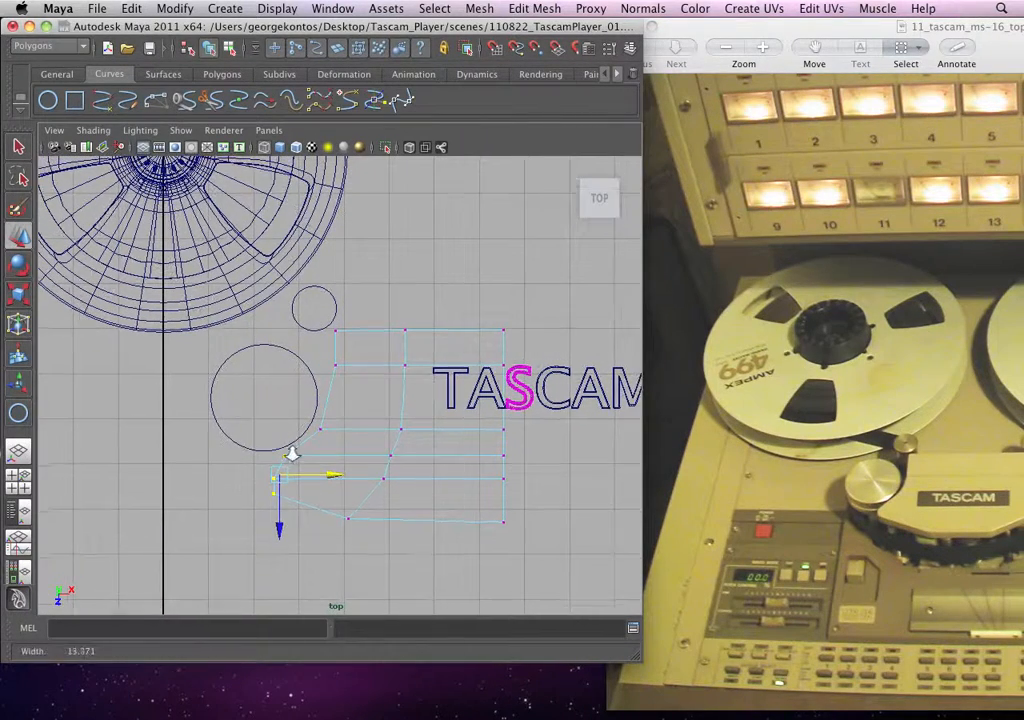
pyautogui.keyDown('alt'); pyautogui.moveTo(291, 455); pyautogui.dragTo(298, 457, button='middle'); pyautogui.keyUp('alt')
pyautogui.press('r')
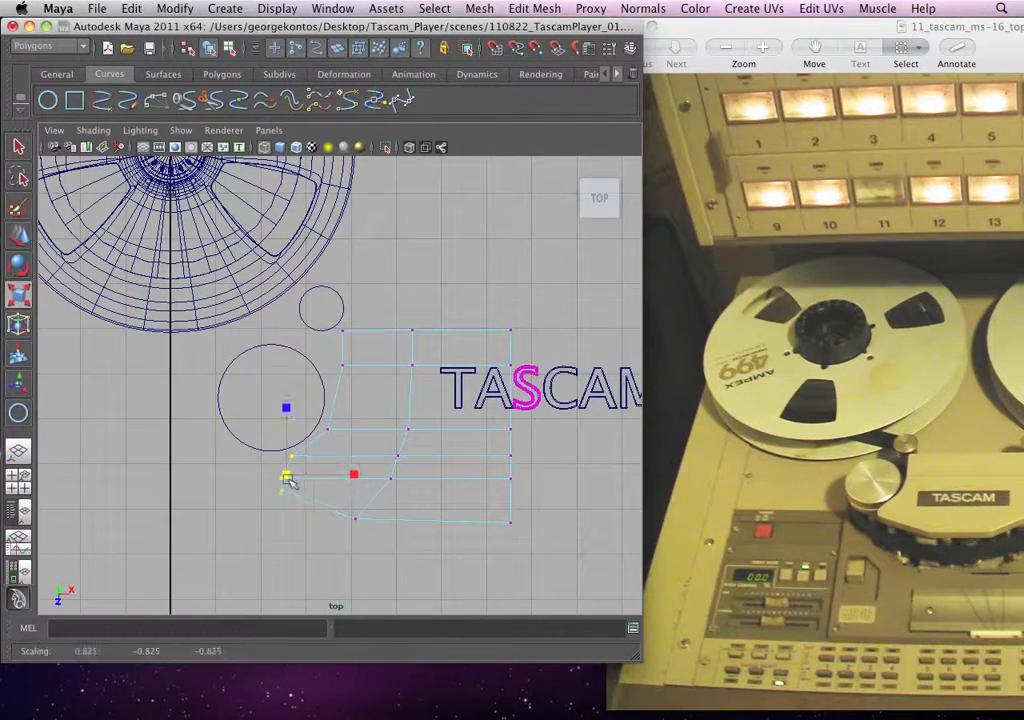
pyautogui.press('w')
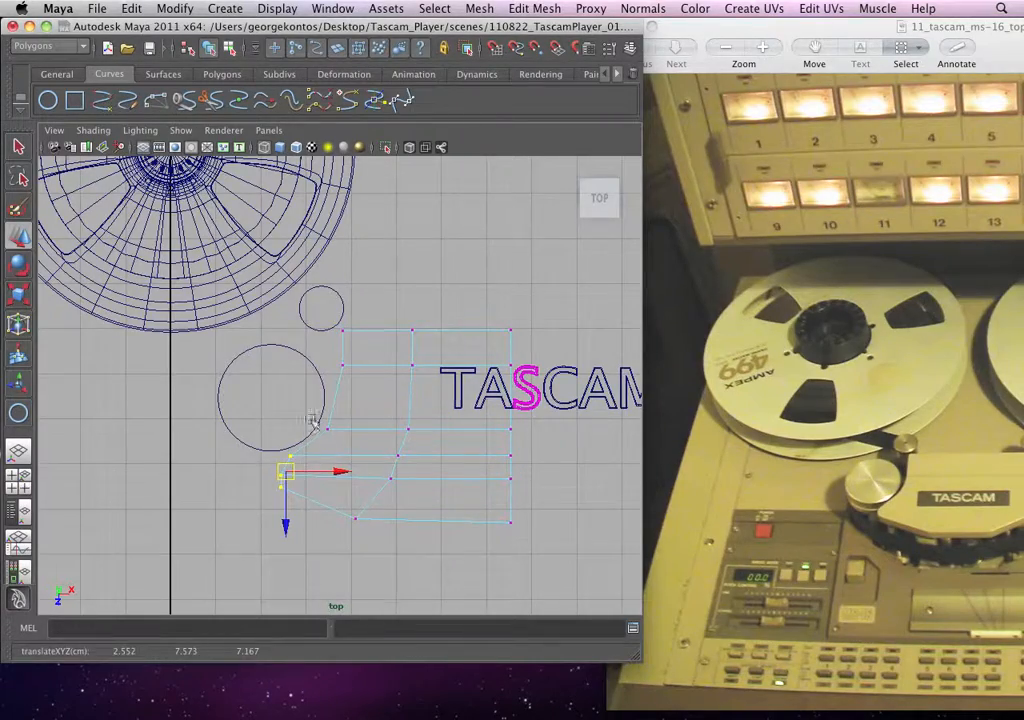
pyautogui.keyDown('alt'); pyautogui.moveTo(312, 421); pyautogui.dragTo(299, 427, button='right'); pyautogui.keyUp('alt')
pyautogui.keyDown('alt'); pyautogui.moveTo(299, 427); pyautogui.dragTo(298, 437, button='middle'); pyautogui.keyUp('alt')
pyautogui.keyDown('alt'); pyautogui.moveTo(298, 437); pyautogui.dragTo(306, 435, button='right'); pyautogui.keyUp('alt')
pyautogui.rightClick(384, 345)
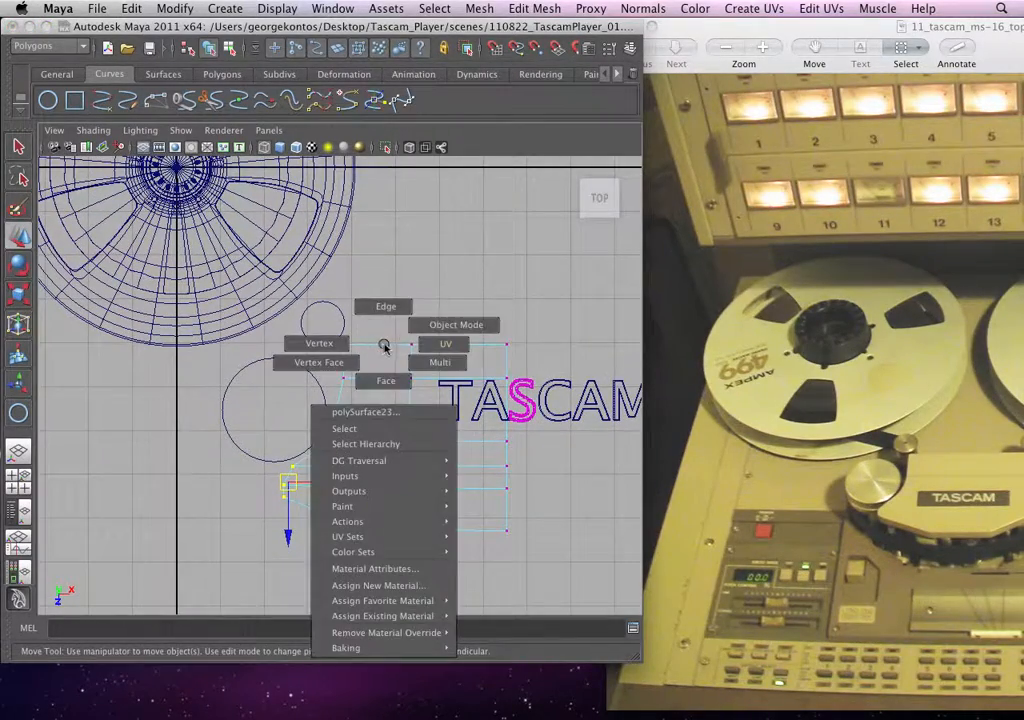
pyautogui.moveTo(384, 345); pyautogui.dragTo(354, 336, button='right')
# Step: Examine the reshaped half plate and the TASCAM lettering from above and in shaded perspective
pyautogui.keyDown('alt'); pyautogui.moveTo(339, 354); pyautogui.dragTo(342, 340, button='middle'); pyautogui.keyUp('alt')
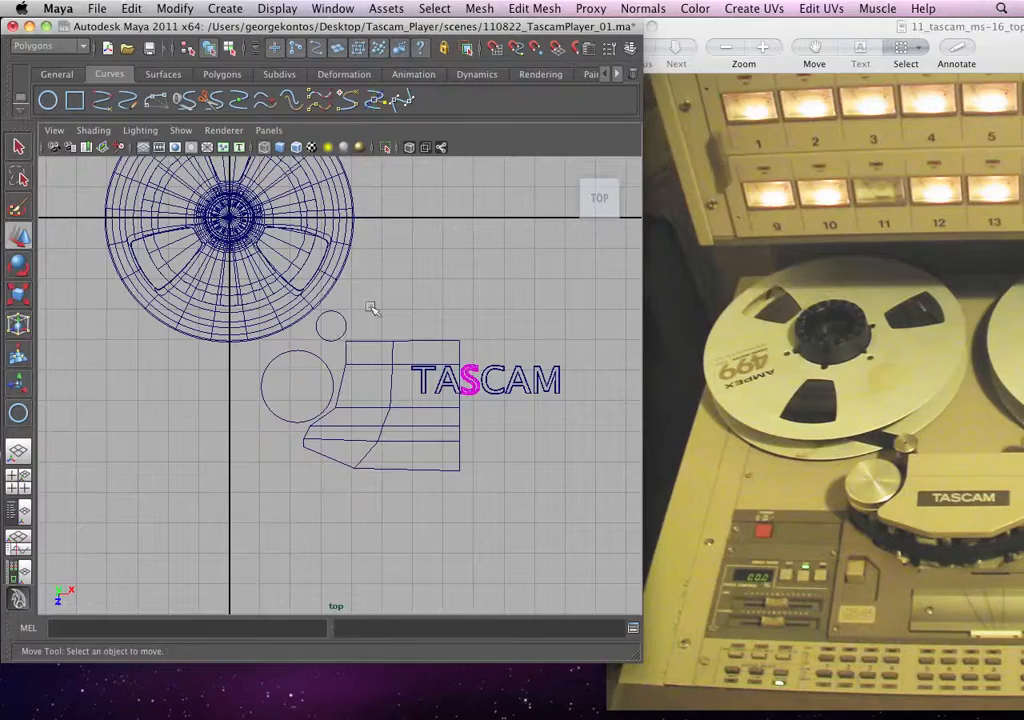
pyautogui.keyDown('alt'); pyautogui.moveTo(328, 318); pyautogui.dragTo(366, 430, button='right'); pyautogui.keyUp('alt')
pyautogui.keyDown('alt'); pyautogui.moveTo(366, 430); pyautogui.dragTo(287, 430, button='middle'); pyautogui.keyUp('alt')
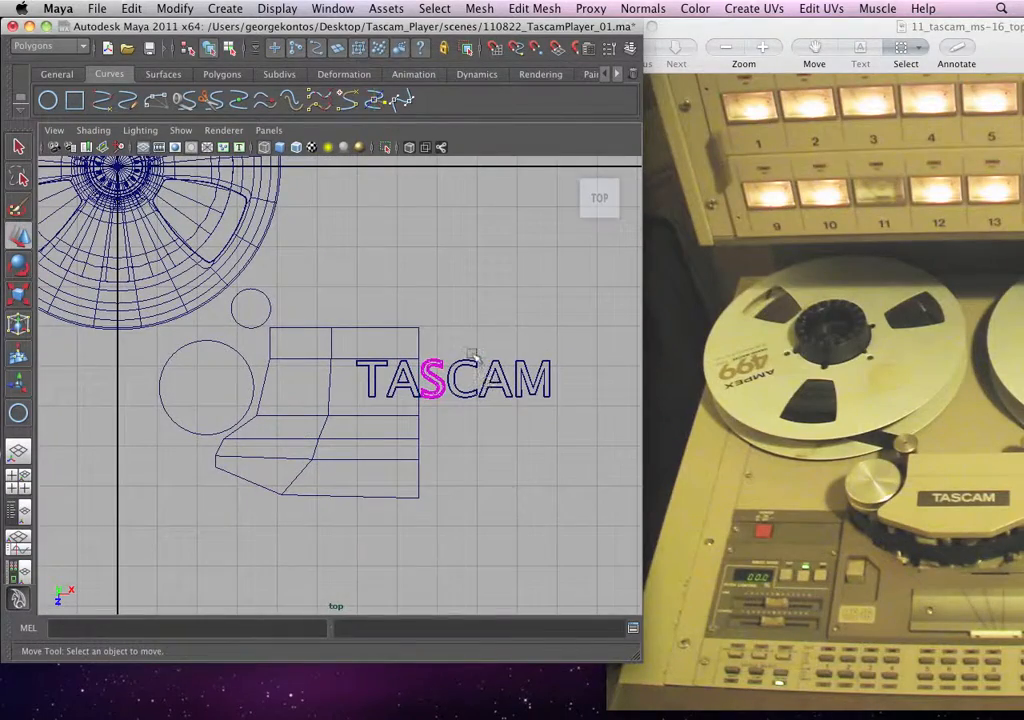
pyautogui.keyDown('alt'); pyautogui.moveTo(440, 404); pyautogui.dragTo(405, 395, button='right'); pyautogui.keyUp('alt')
pyautogui.keyDown('alt'); pyautogui.moveTo(405, 395); pyautogui.dragTo(344, 382, button='middle'); pyautogui.keyUp('alt')
pyautogui.keyDown('alt'); pyautogui.moveTo(344, 382); pyautogui.dragTo(530, 469, button='right'); pyautogui.keyUp('alt')
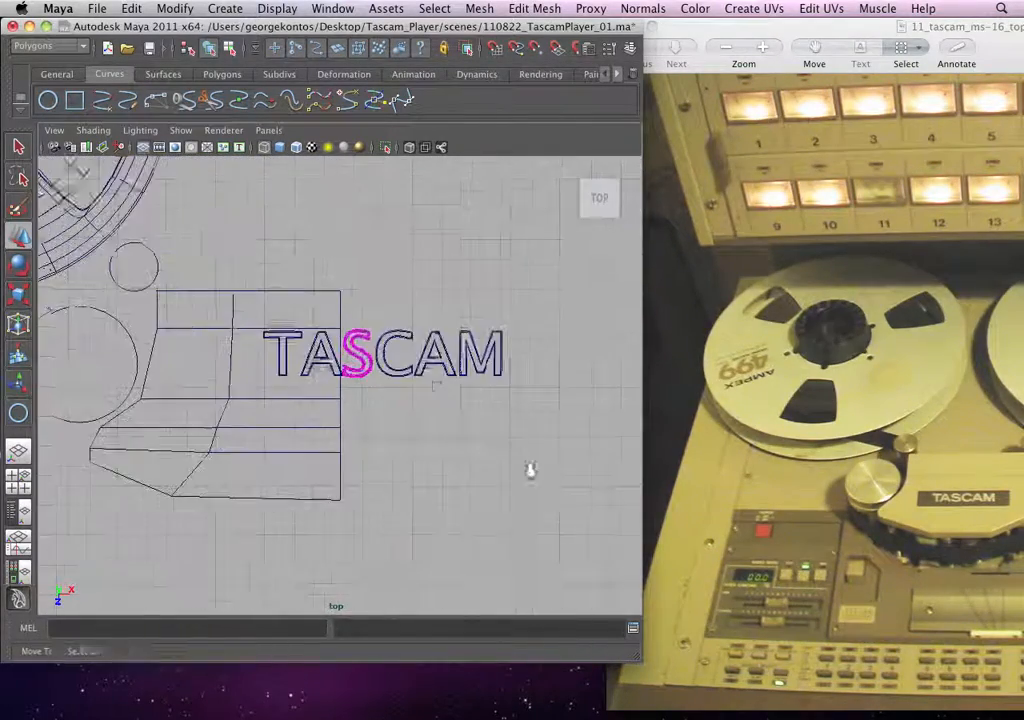
pyautogui.press('space')
pyautogui.moveTo(420, 381); pyautogui.dragTo(422, 350)
pyautogui.keyDown('alt'); pyautogui.moveTo(422, 350); pyautogui.dragTo(446, 418); pyautogui.keyUp('alt')
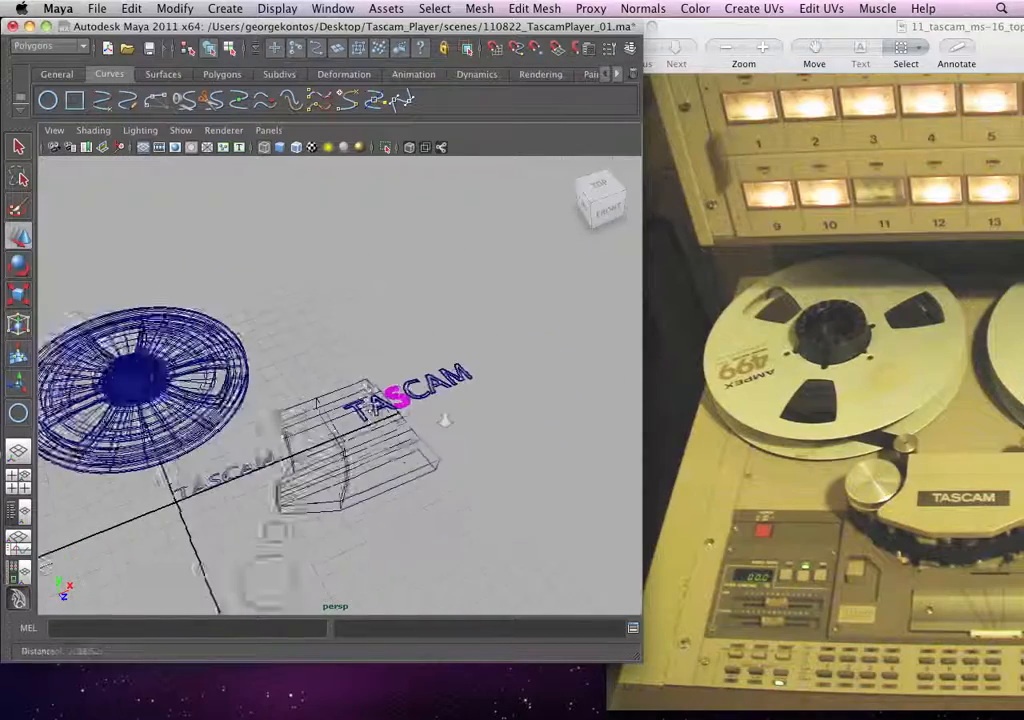
pyautogui.keyDown('alt'); pyautogui.moveTo(446, 418); pyautogui.dragTo(480, 420, button='right'); pyautogui.keyUp('alt')
pyautogui.keyDown('alt'); pyautogui.moveTo(480, 420); pyautogui.dragTo(416, 402, button='middle'); pyautogui.keyUp('alt')
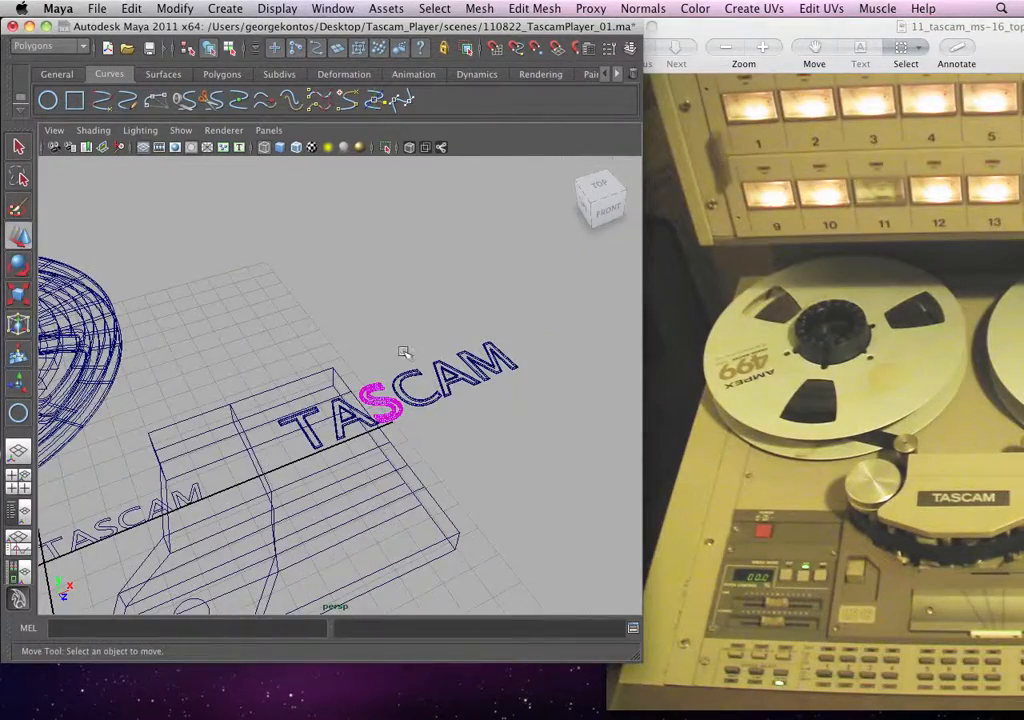
pyautogui.press('5')
pyautogui.moveTo(420, 385)
pyautogui.keyDown('alt'); pyautogui.mouseDown()
pyautogui.moveTo(400, 325)
pyautogui.moveTo(400, 405)
pyautogui.mouseUp(); pyautogui.keyUp('alt')
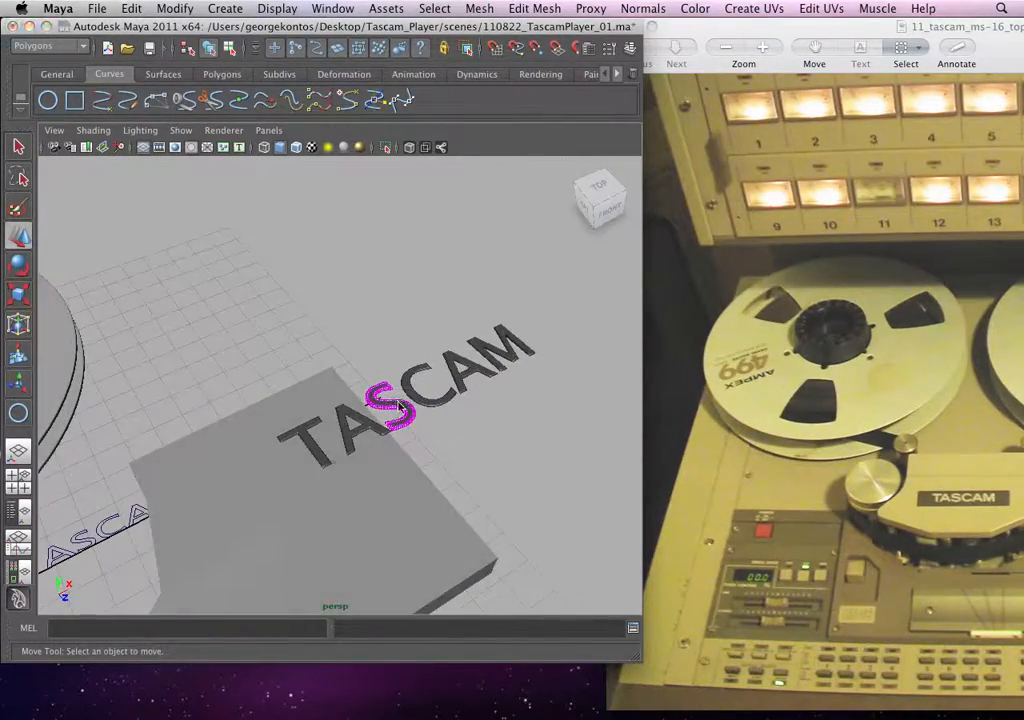
# Step: Select all six letters of the 3D TASCAM lettering as objects
pyautogui.moveTo(400, 405); pyautogui.dragTo(418, 367, button='right')
pyautogui.scroll(2, 390, 365)
pyautogui.click(297, 457)
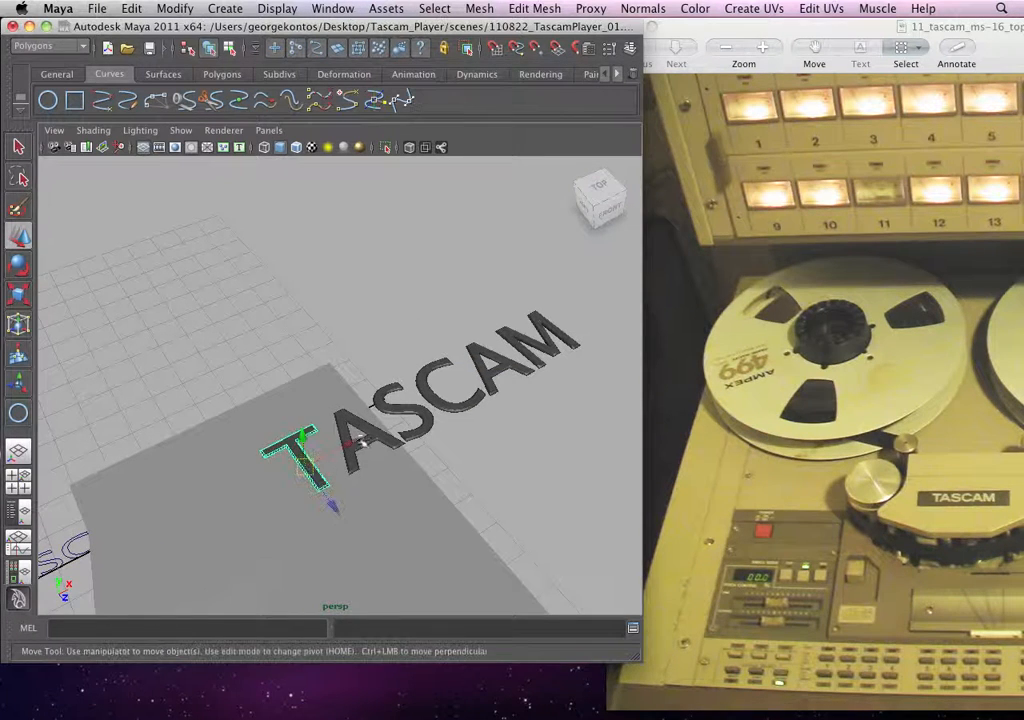
pyautogui.click(400, 395)
pyautogui.click(453, 368)
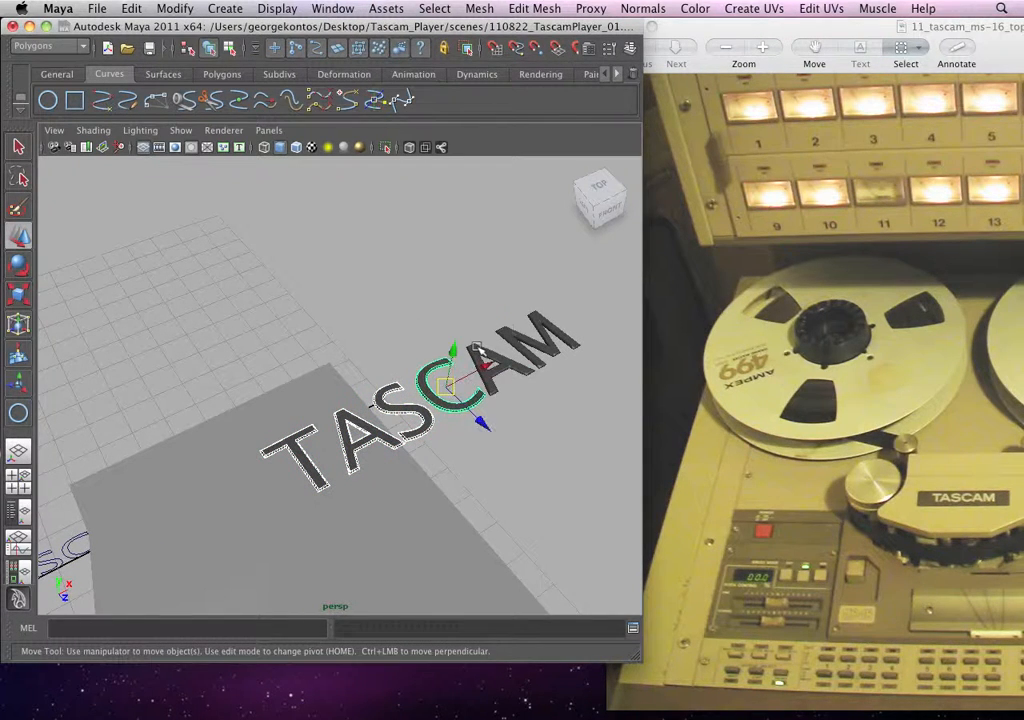
pyautogui.click(508, 343)
pyautogui.click(538, 326)
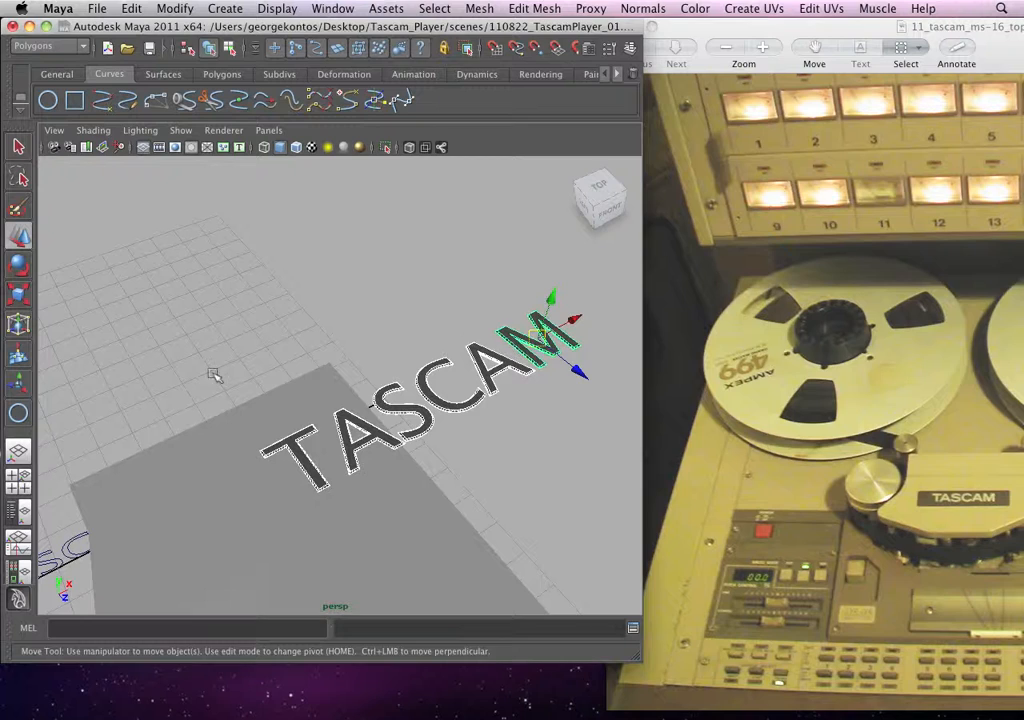
# Step: Find the TASCAM lettering's group in the scene outline and rename it Logo_01
pyautogui.click(18, 512)
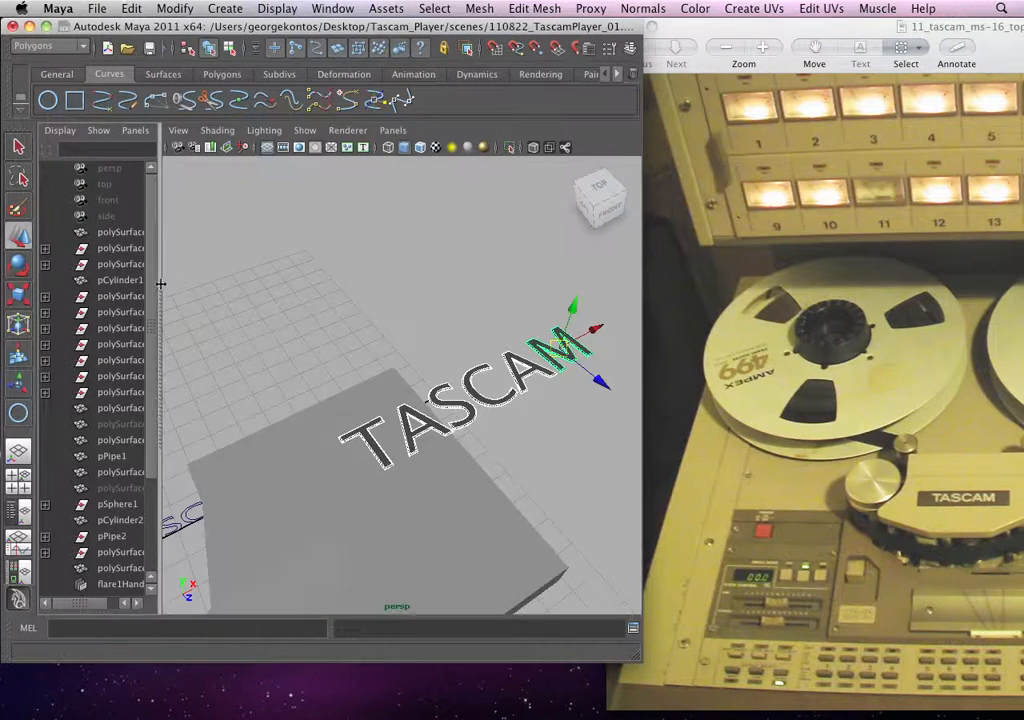
pyautogui.moveTo(160, 284); pyautogui.dragTo(198, 285)
pyautogui.scroll(-3, 180, 464)
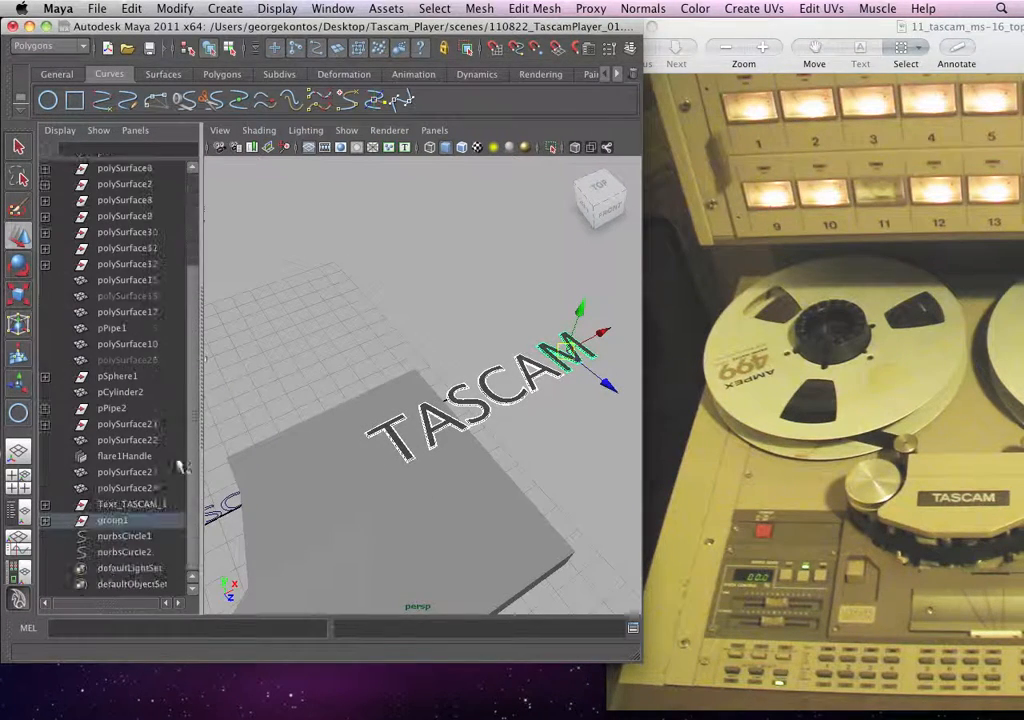
pyautogui.click(148, 518)
pyautogui.doubleClick(117, 522)
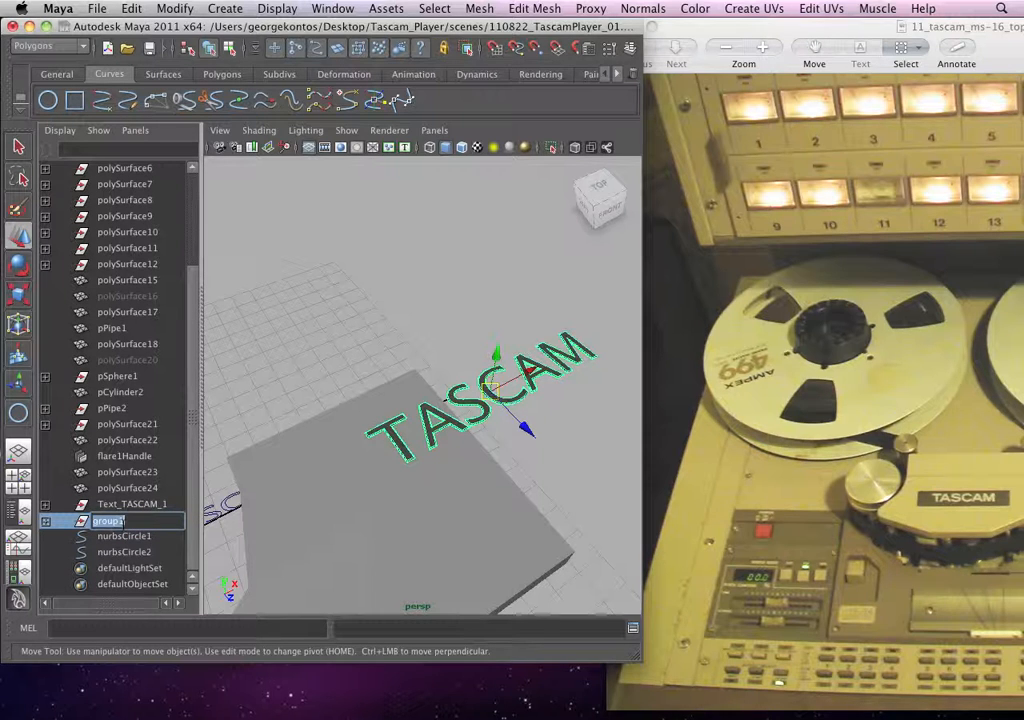
pyautogui.write('l')
pyautogui.press('Return')
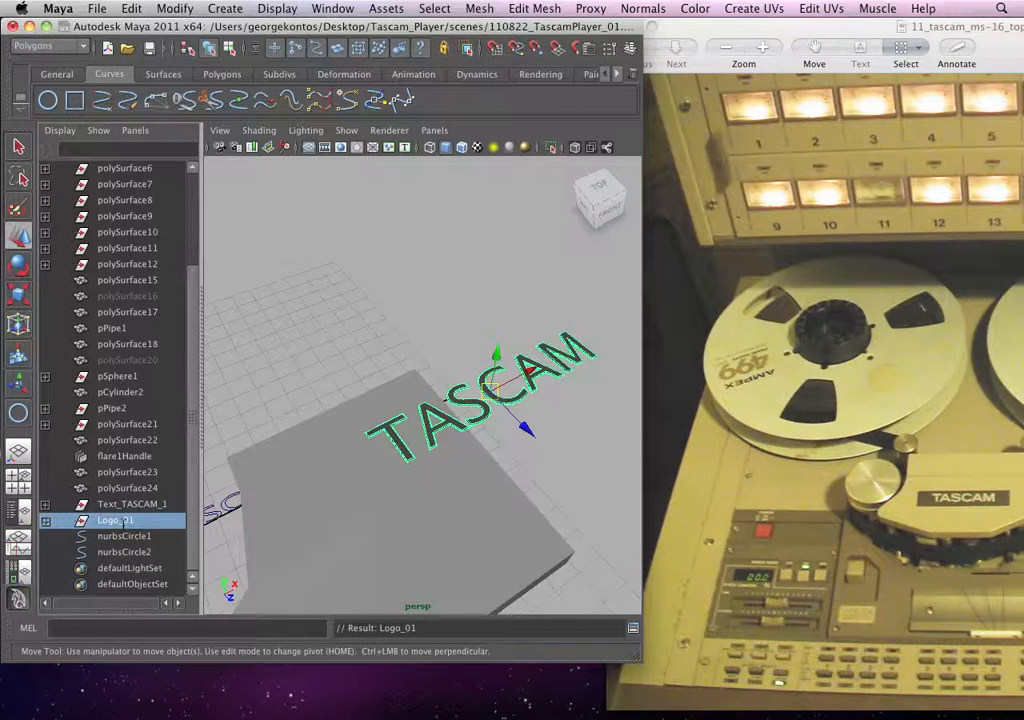
# Step: Create a display layer from the selected Logo_01 group and name the layer Logos_
pyautogui.press('space')
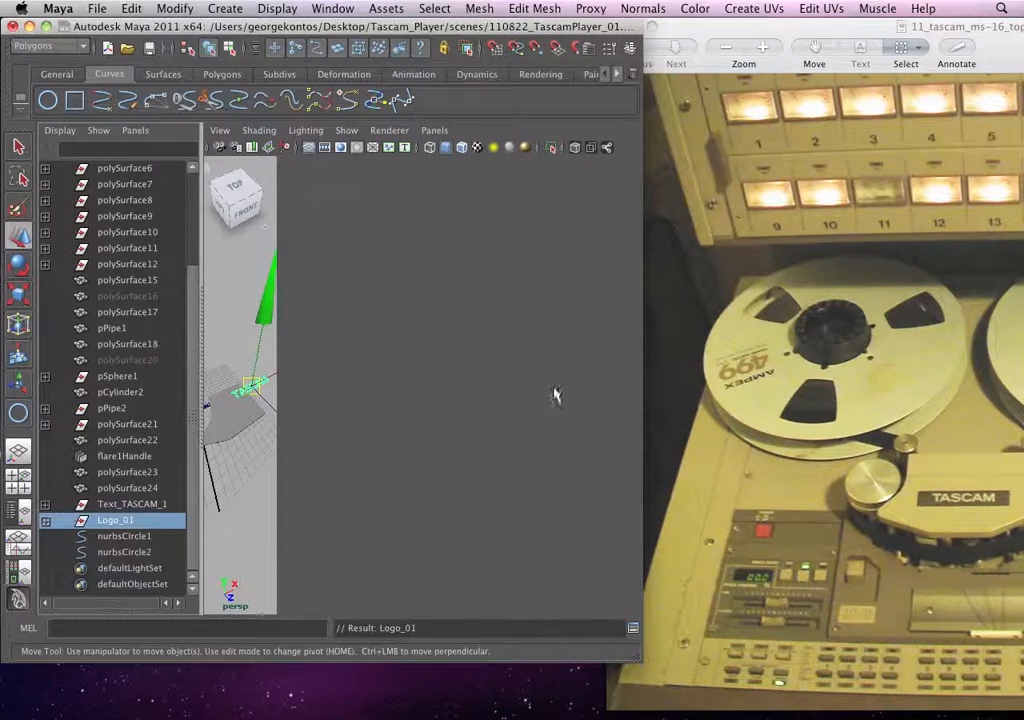
pyautogui.hotkey('ctrl', 'a')
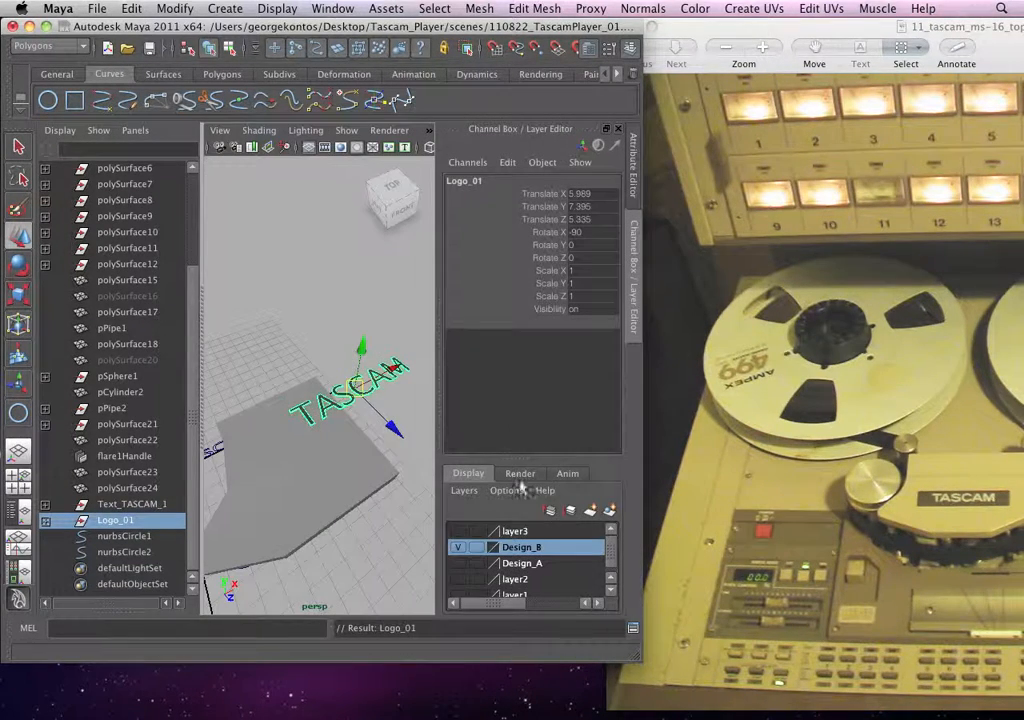
pyautogui.click(562, 511)
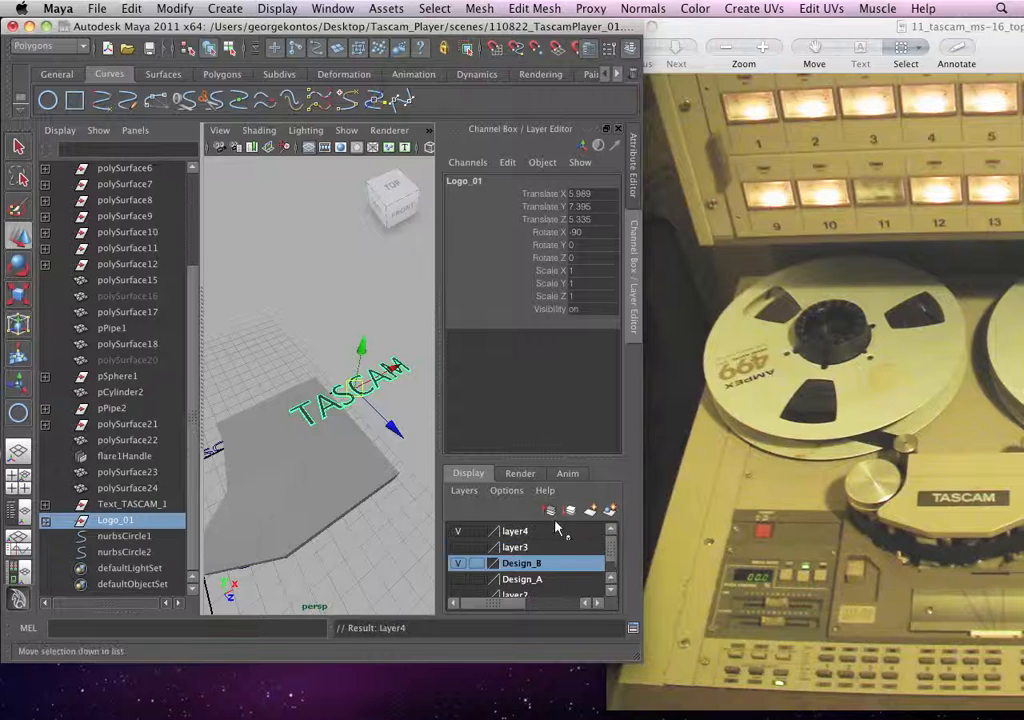
pyautogui.doubleClick(514, 531)
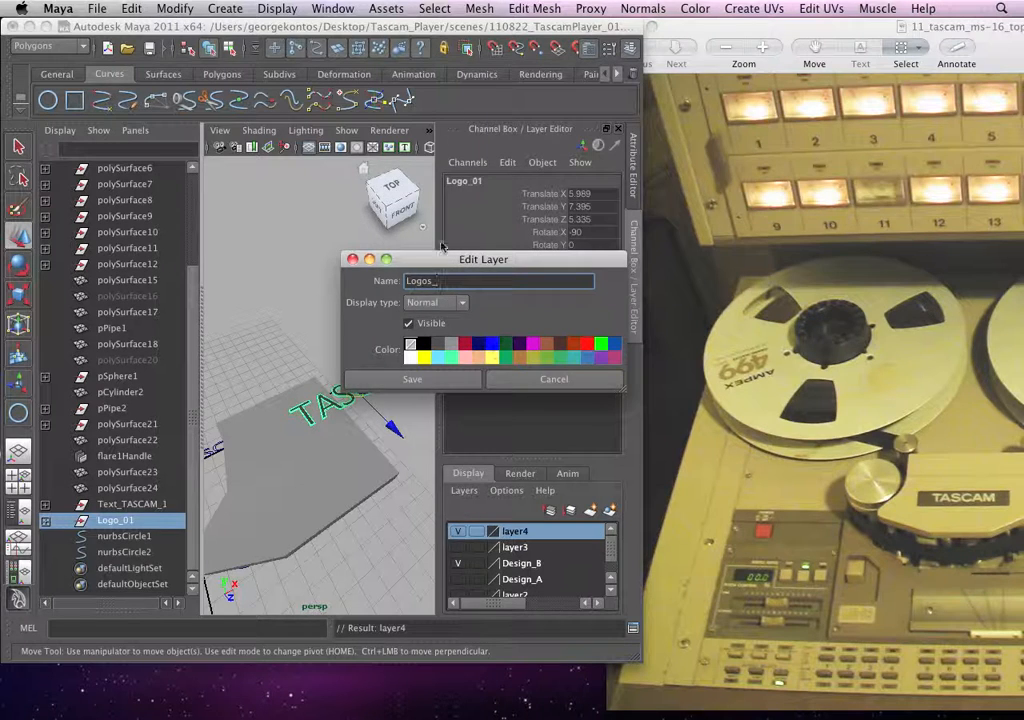
pyautogui.moveTo(453, 262); pyautogui.dragTo(382, 235)
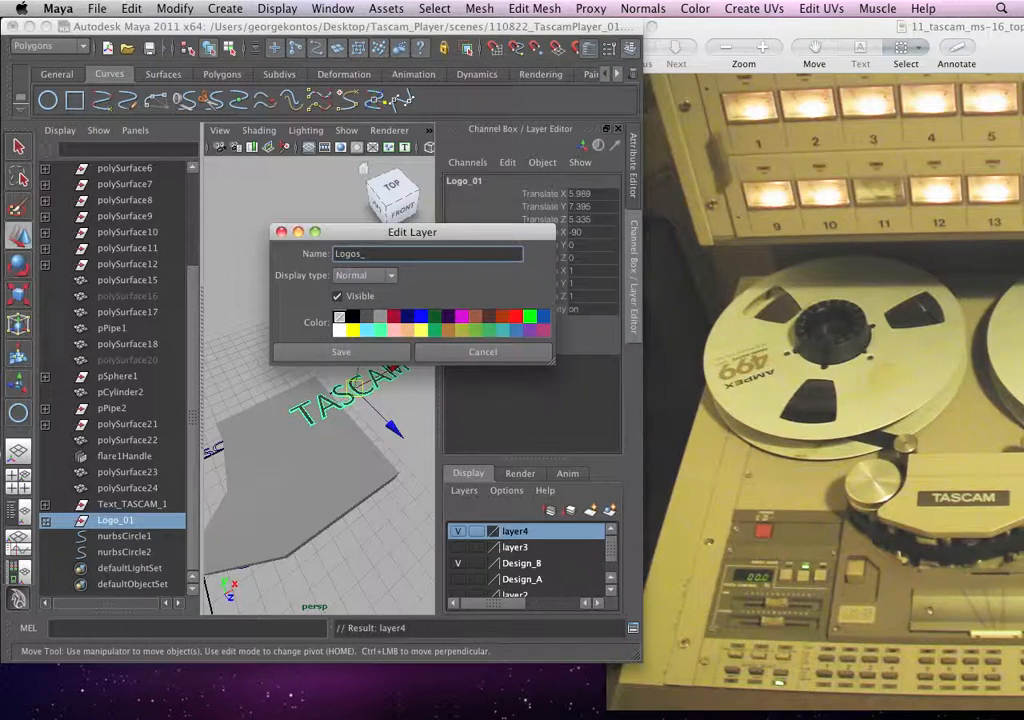
pyautogui.click(343, 352)
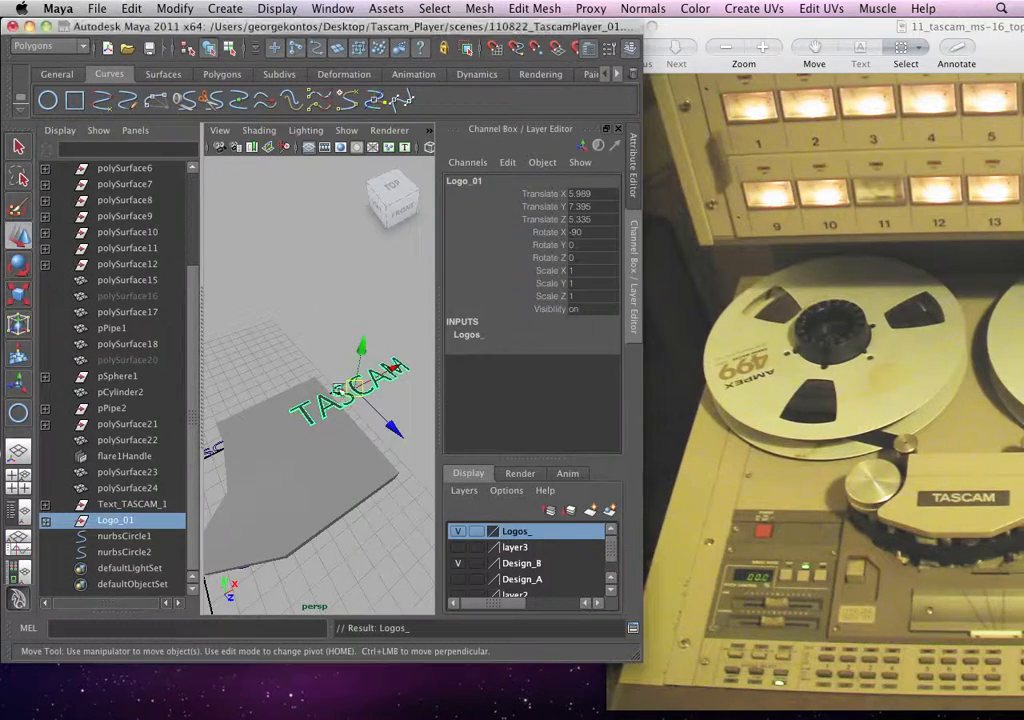
# Step: Hide the Logos_ layer and close the object's attribute display
pyautogui.click(459, 533)
pyautogui.scroll(4, 371, 432)
pyautogui.click(633, 160)
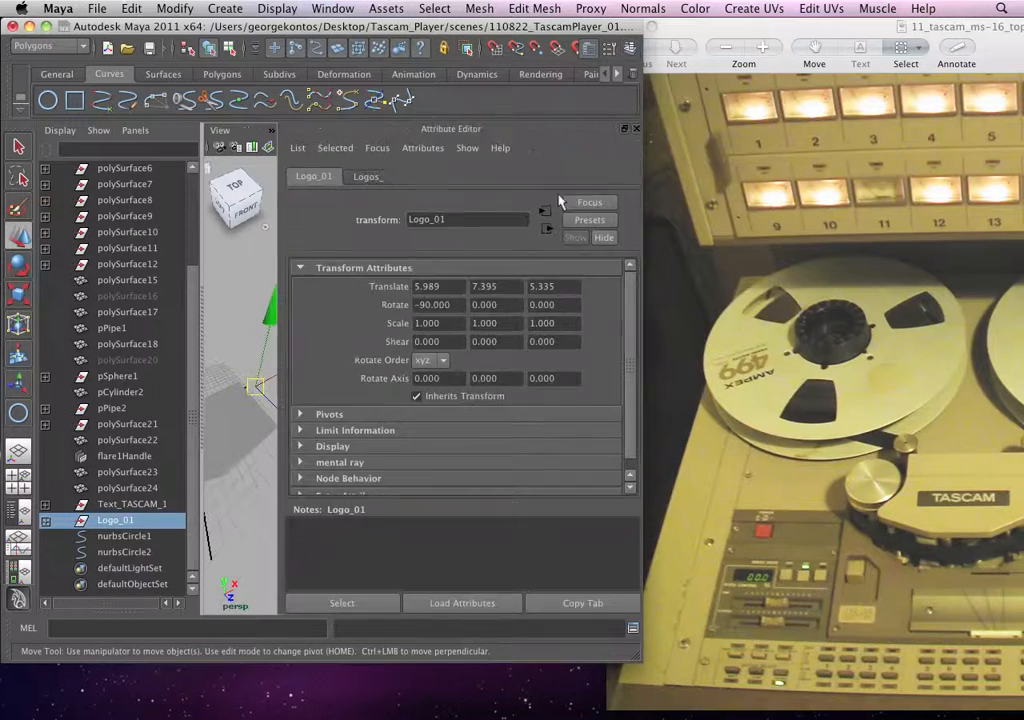
pyautogui.hotkey('ctrl', 'a')
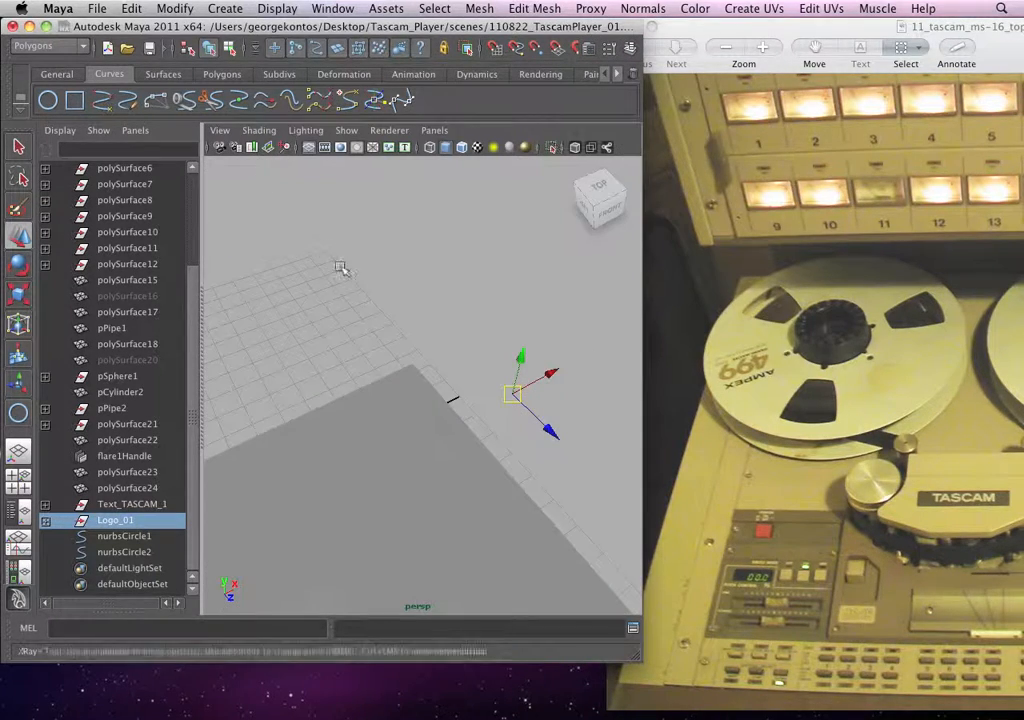
# Step: Examine the layout of the reel, the two roller circles and the half plate in the top wireframe view
pyautogui.press('space')
pyautogui.scroll(-8, 259, 320)
pyautogui.keyDown('alt'); pyautogui.moveTo(235, 338); pyautogui.dragTo(249, 389); pyautogui.keyUp('alt')
pyautogui.press('space')
pyautogui.keyDown('alt'); pyautogui.moveTo(299, 390); pyautogui.dragTo(480, 453, button='middle'); pyautogui.keyUp('alt')
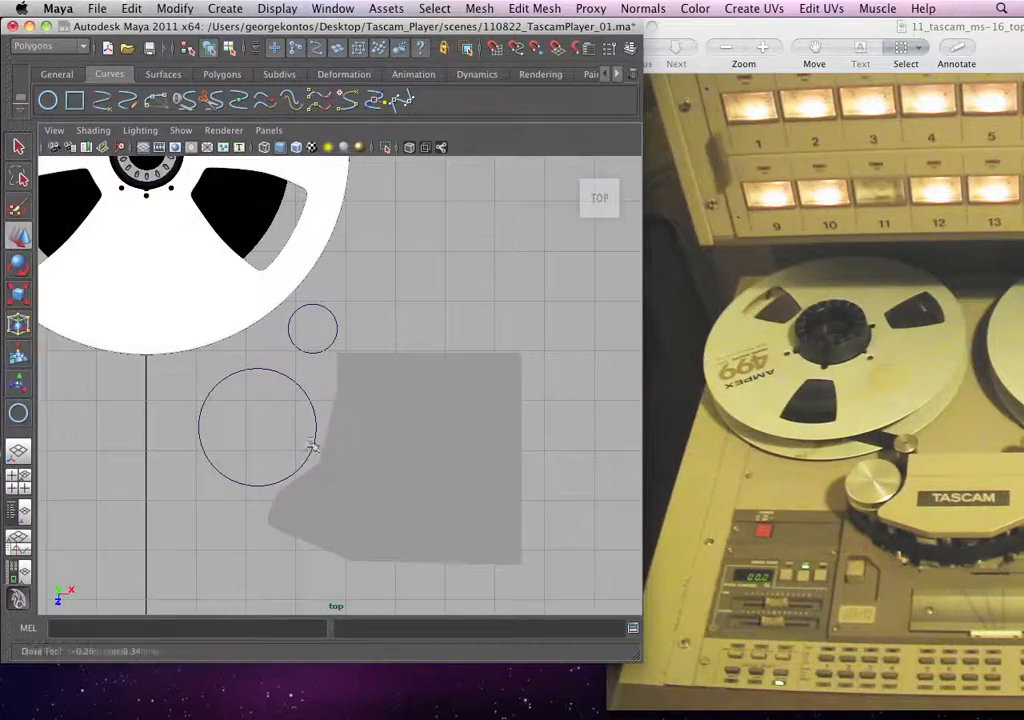
pyautogui.keyDown('alt'); pyautogui.moveTo(313, 446); pyautogui.dragTo(80, 362, button='right'); pyautogui.keyUp('alt')
pyautogui.keyDown('alt'); pyautogui.moveTo(259, 400); pyautogui.dragTo(320, 450, button='middle'); pyautogui.keyUp('alt')
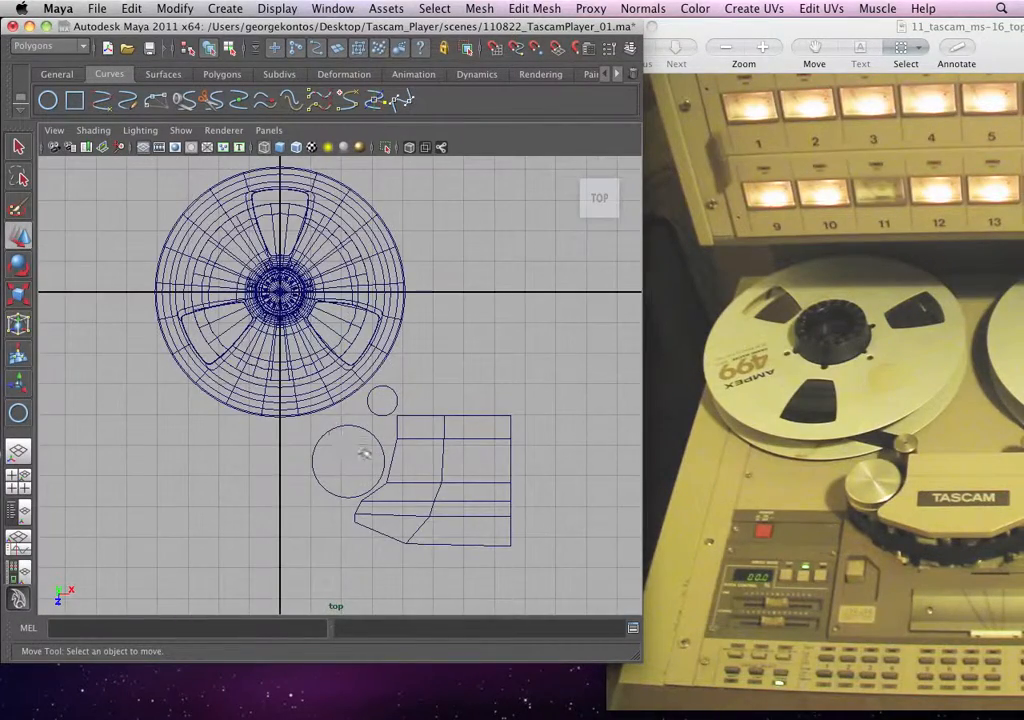
pyautogui.keyDown('alt'); pyautogui.moveTo(374, 408); pyautogui.dragTo(368, 450, button='middle'); pyautogui.keyUp('alt')
pyautogui.keyDown('alt'); pyautogui.moveTo(368, 450); pyautogui.dragTo(395, 464, button='right'); pyautogui.keyUp('alt')
pyautogui.keyDown('alt'); pyautogui.moveTo(395, 464); pyautogui.dragTo(387, 452, button='middle'); pyautogui.keyUp('alt')
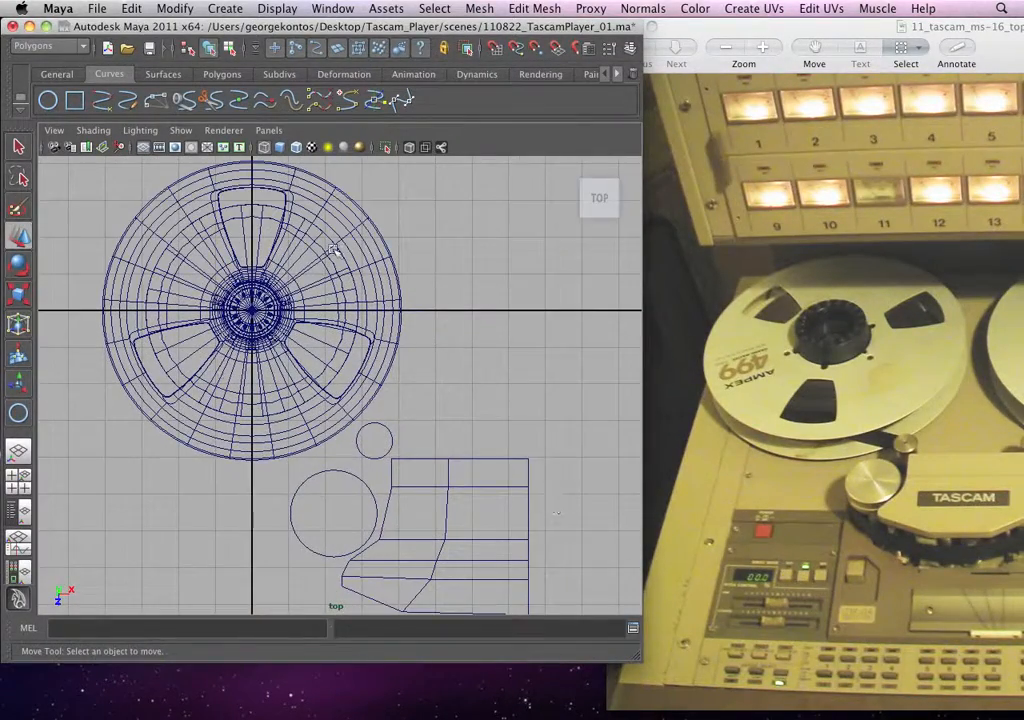
pyautogui.keyDown('alt'); pyautogui.moveTo(346, 387); pyautogui.dragTo(352, 375, button='middle'); pyautogui.keyUp('alt')
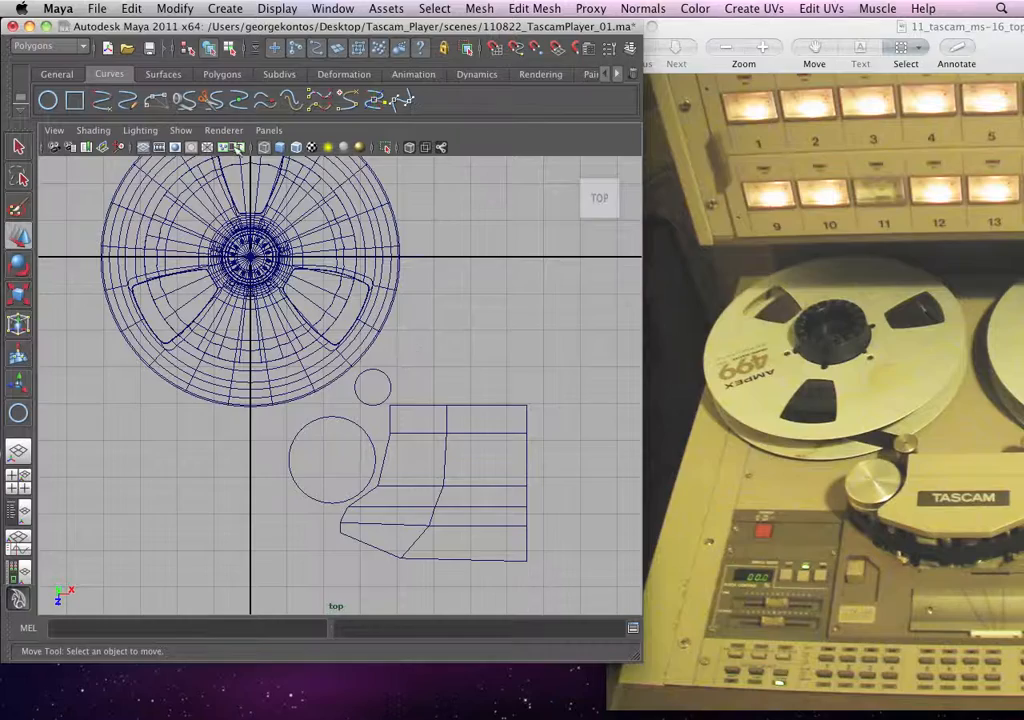
# Step: Start the CV Curve Tool for tracing the tape path, working from the reel in the top view
pyautogui.click(226, 8)
pyautogui.click(250, 135)
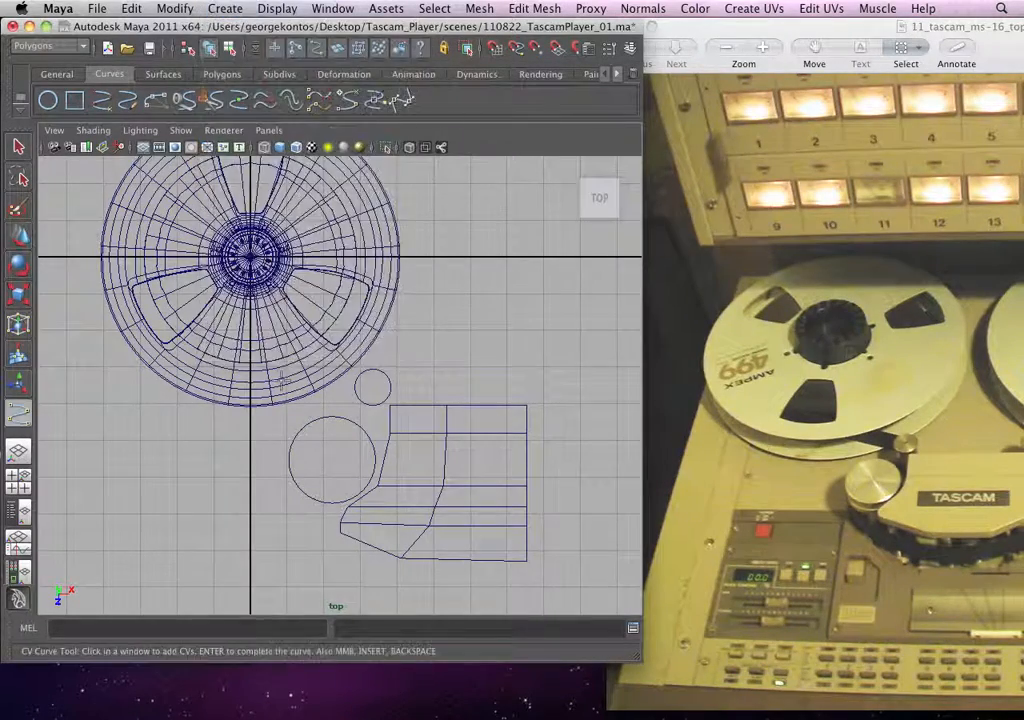
pyautogui.keyDown('alt'); pyautogui.moveTo(282, 380); pyautogui.dragTo(366, 459, button='right'); pyautogui.keyUp('alt')
pyautogui.keyDown('alt'); pyautogui.moveTo(357, 461); pyautogui.dragTo(364, 427, button='middle'); pyautogui.keyUp('alt')
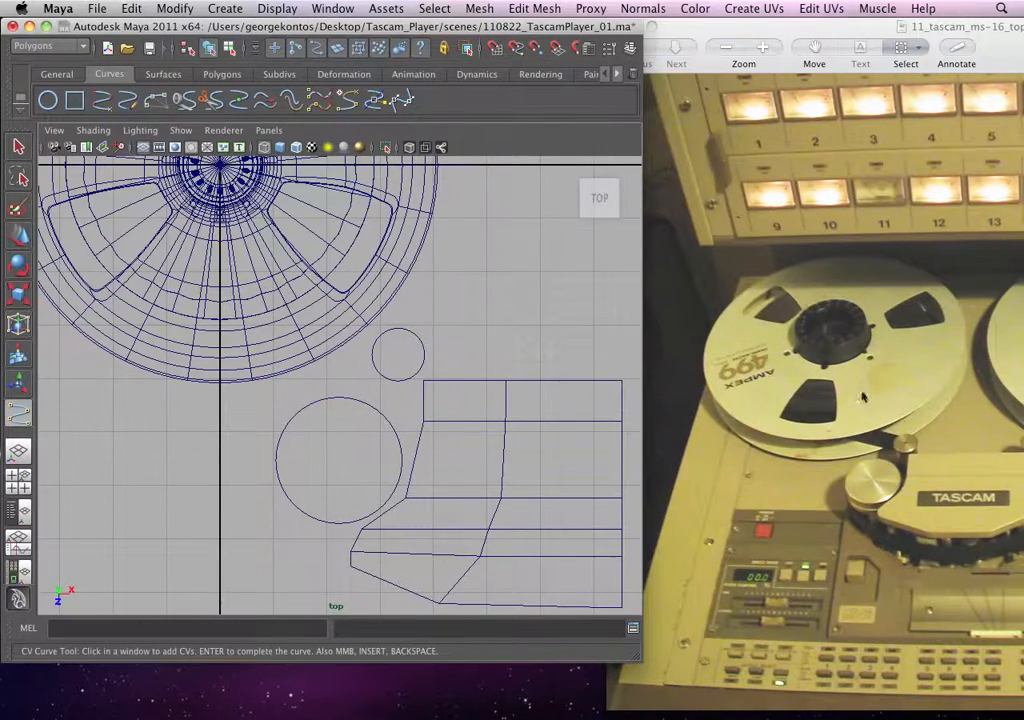
pyautogui.keyDown('alt'); pyautogui.moveTo(383, 424); pyautogui.dragTo(409, 448, button='middle'); pyautogui.keyUp('alt')
pyautogui.keyDown('alt'); pyautogui.moveTo(192, 249); pyautogui.dragTo(222, 375, button='middle'); pyautogui.keyUp('alt')
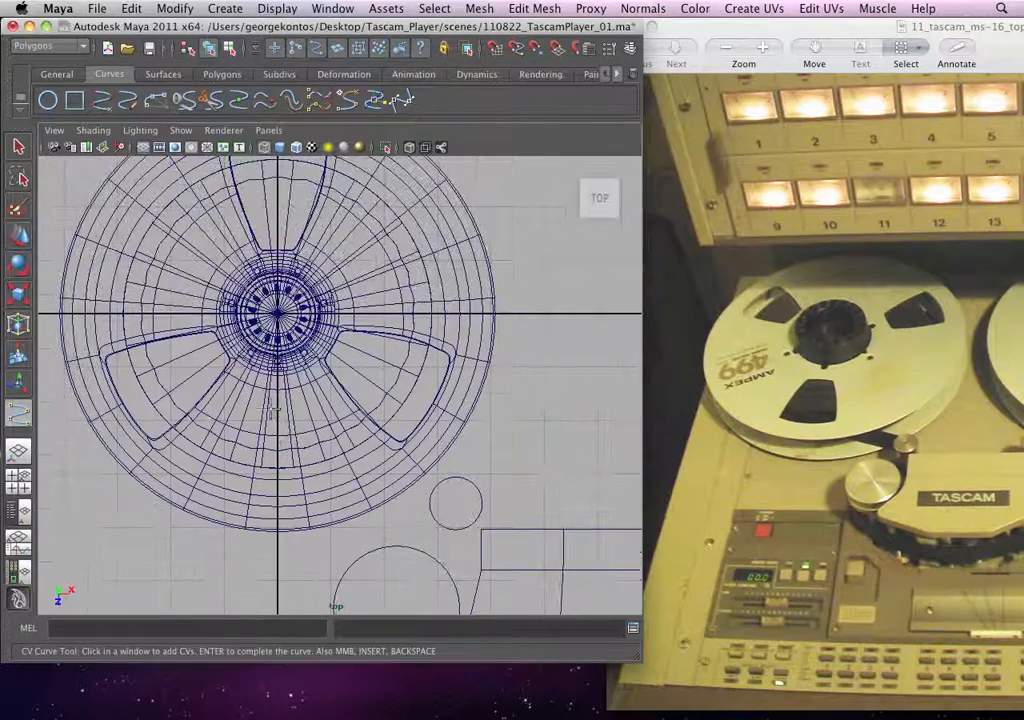
pyautogui.click(121, 323)
pyautogui.click(138, 398)
pyautogui.click(168, 432)
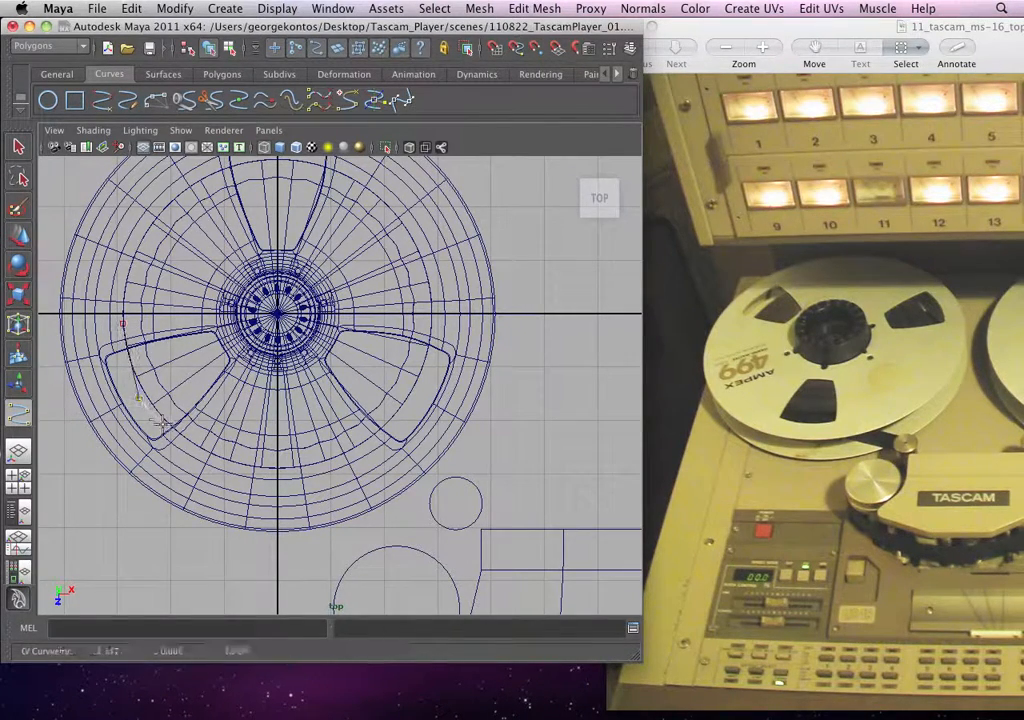
pyautogui.click(233, 468)
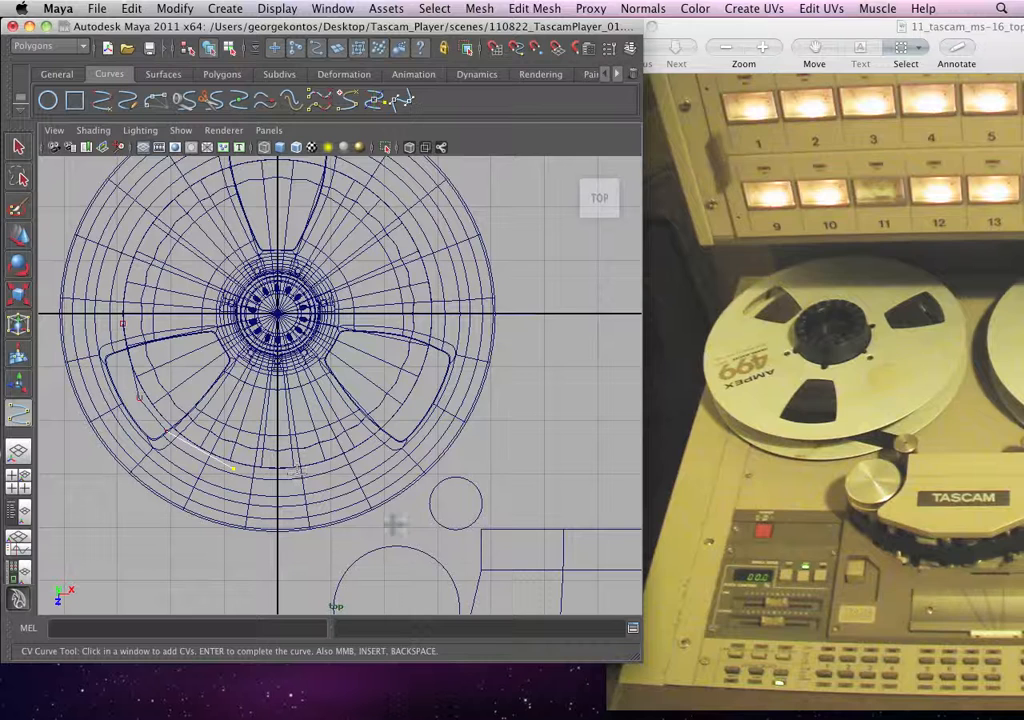
pyautogui.press('Return')
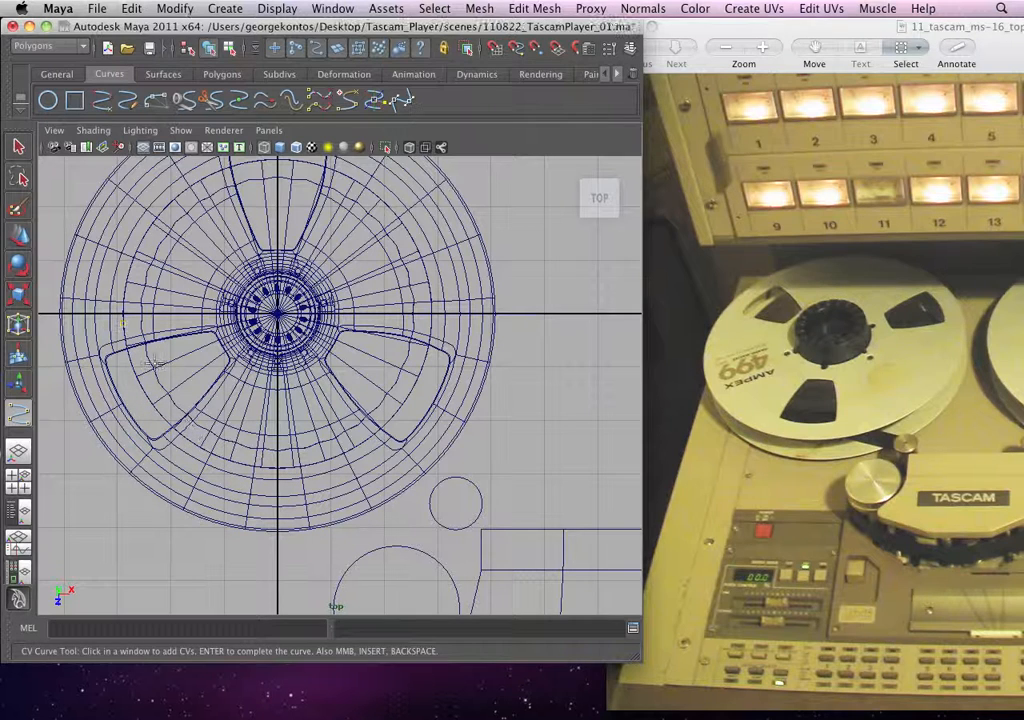
# Step: Check that the curve degree is cubic, and begin the tape path with four points across the lower left of the reel
pyautogui.doubleClick(19, 415)
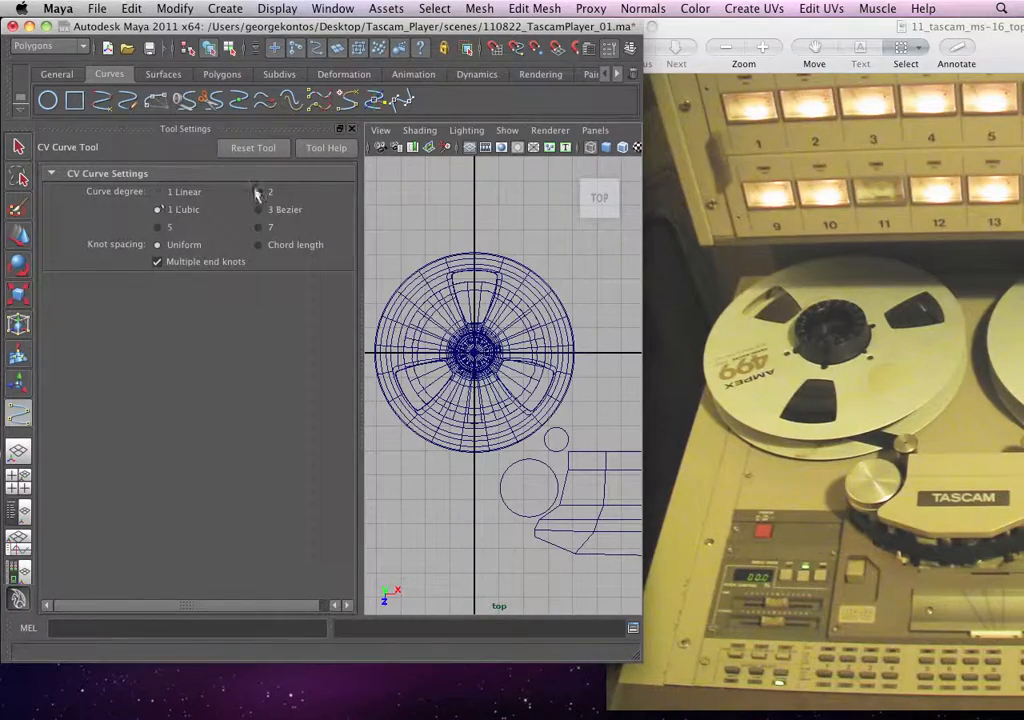
pyautogui.click(351, 130)
pyautogui.scroll(3, 400, 389)
pyautogui.keyDown('alt'); pyautogui.moveTo(171, 399); pyautogui.dragTo(290, 371, button='middle'); pyautogui.keyUp('alt')
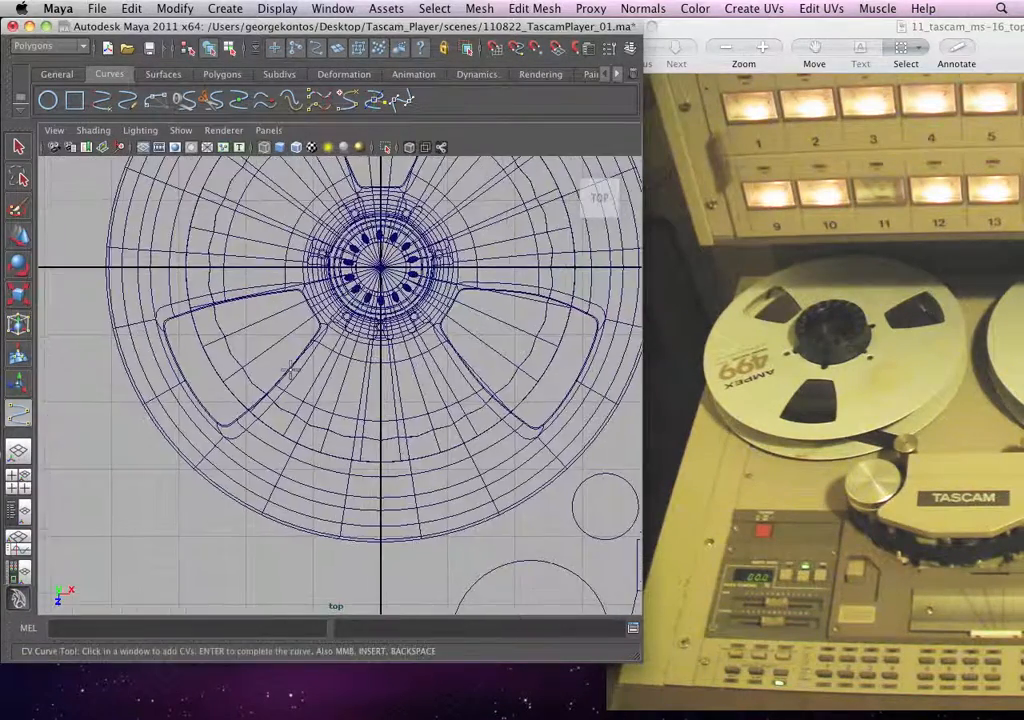
pyautogui.click(193, 331)
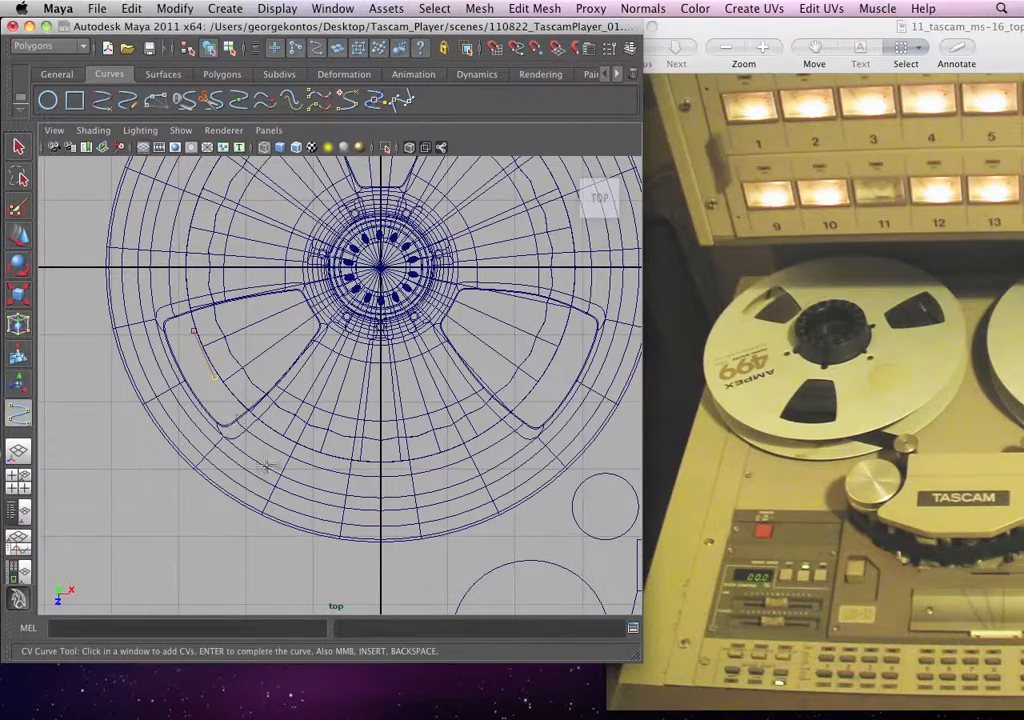
pyautogui.click(214, 377)
pyautogui.click(289, 466)
pyautogui.click(373, 500)
pyautogui.keyDown('alt'); pyautogui.moveTo(373, 500); pyautogui.dragTo(203, 410, button='middle'); pyautogui.keyUp('alt')
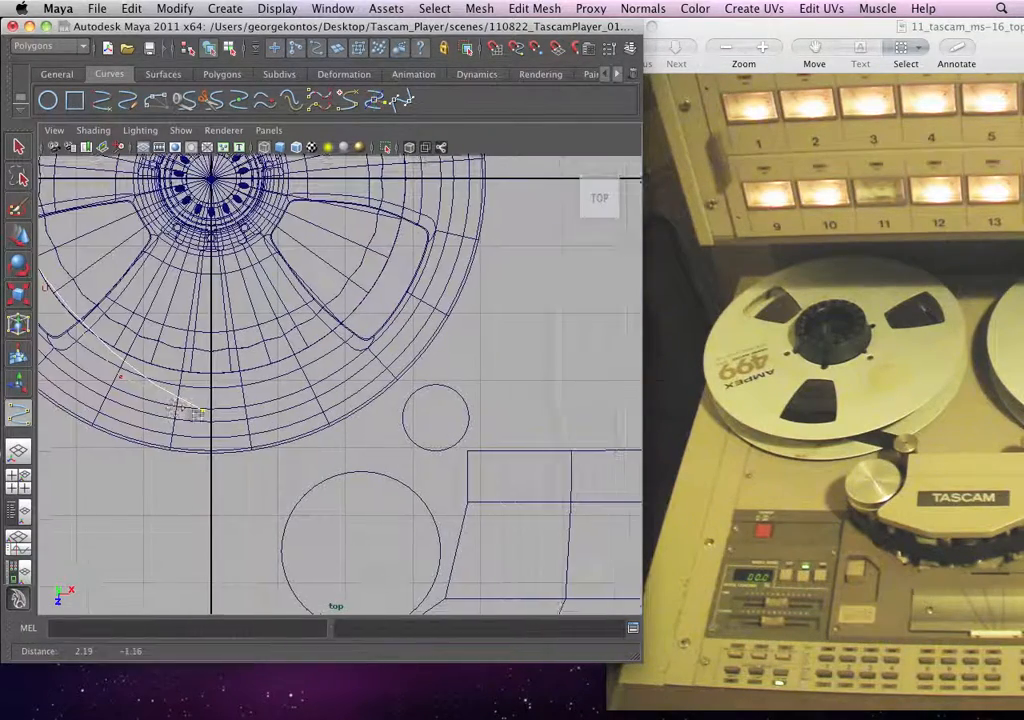
# Step: Continue the tape curve from the reel over the small roller circle and around its outer side toward the large roller
pyautogui.click(339, 396)
pyautogui.click(381, 383)
pyautogui.click(467, 383)
pyautogui.click(483, 408)
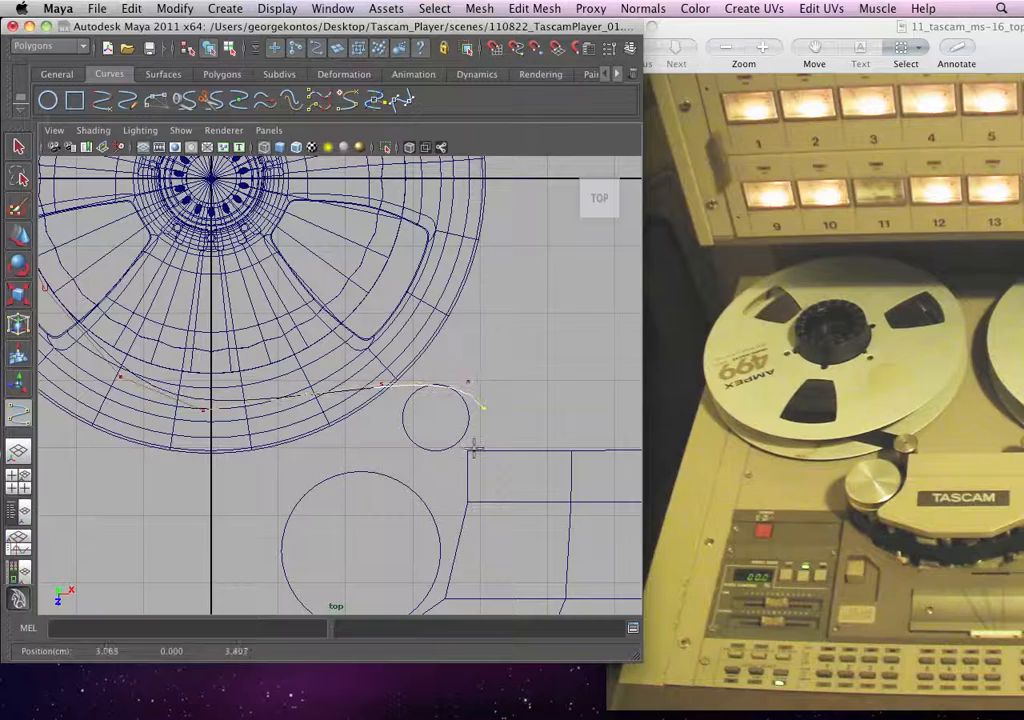
pyautogui.click(463, 448)
pyautogui.click(414, 473)
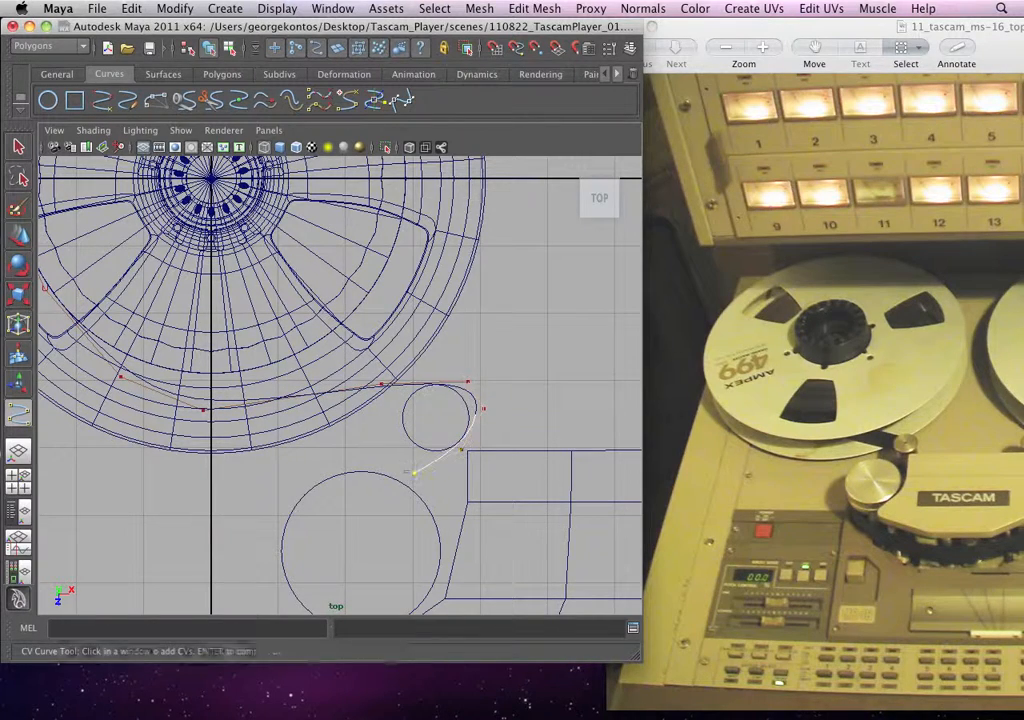
# Step: Carry the tape curve over the top of the large roller circle and down around its left side
pyautogui.click(342, 462)
pyautogui.click(276, 502)
pyautogui.keyDown('alt'); pyautogui.moveTo(288, 517); pyautogui.dragTo(276, 362, button='middle'); pyautogui.keyUp('alt')
pyautogui.click(252, 435)
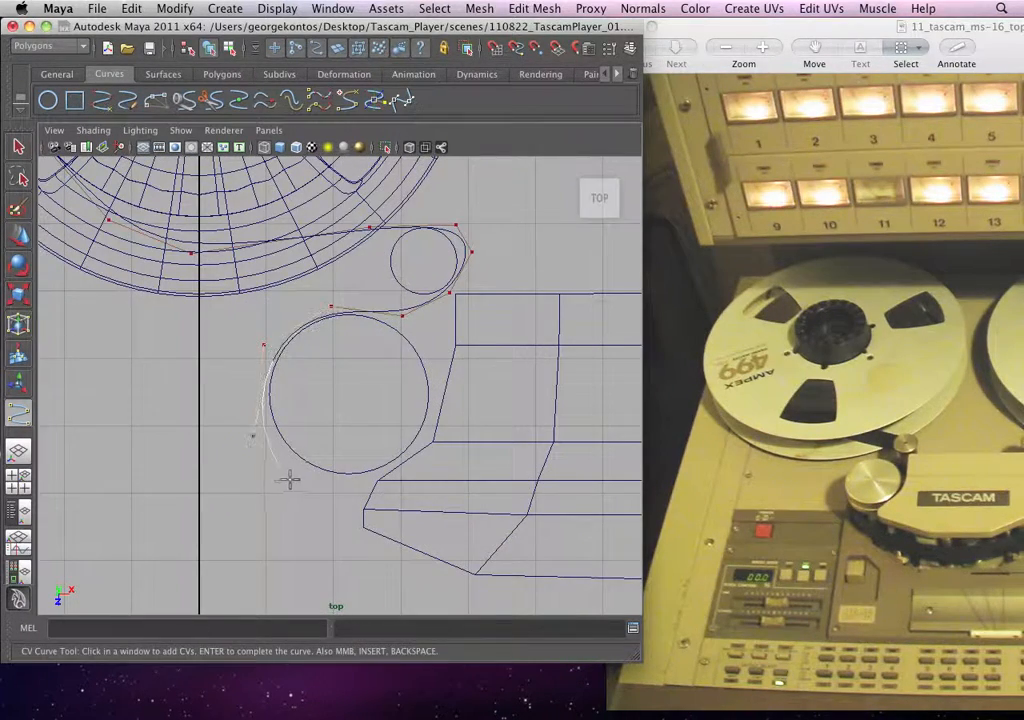
pyautogui.keyDown('alt'); pyautogui.moveTo(363, 558); pyautogui.dragTo(288, 466, button='middle'); pyautogui.keyUp('alt')
# Step: Extend the tape curve beneath the head cover's lower edge to its lower right corner and complete the curve
pyautogui.click(314, 473)
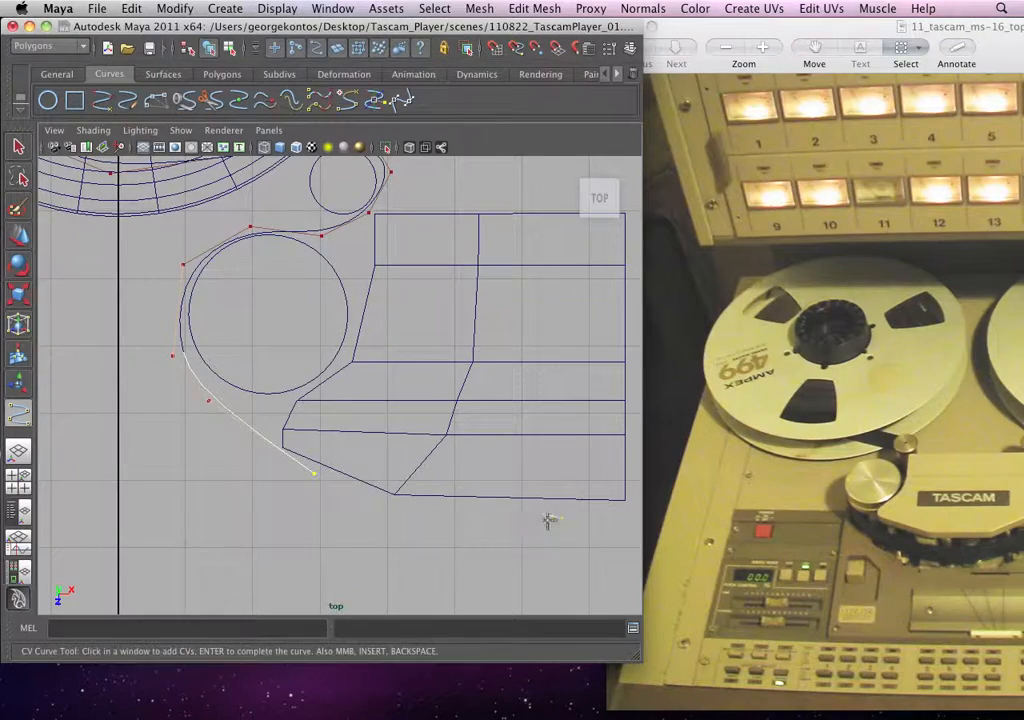
pyautogui.keyDown('alt'); pyautogui.moveTo(500, 518); pyautogui.dragTo(317, 527, button='middle'); pyautogui.keyUp('alt')
pyautogui.click(376, 523)
pyautogui.click(450, 521)
pyautogui.press('Return')
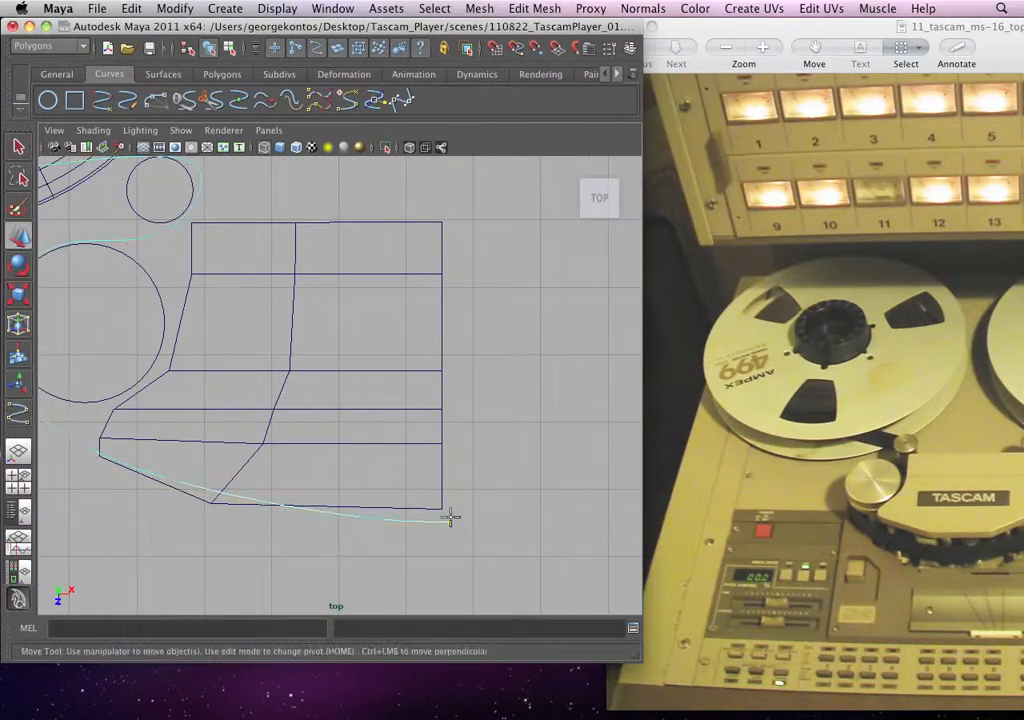
# Step: Display the tape curve's control vertices and pull the two at the upper right of the small roller closer to its circle
pyautogui.keyDown('alt'); pyautogui.moveTo(222, 382); pyautogui.dragTo(480, 542, button='middle'); pyautogui.keyUp('alt')
pyautogui.keyDown('alt'); pyautogui.moveTo(345, 450); pyautogui.dragTo(450, 581, button='right'); pyautogui.keyUp('alt')
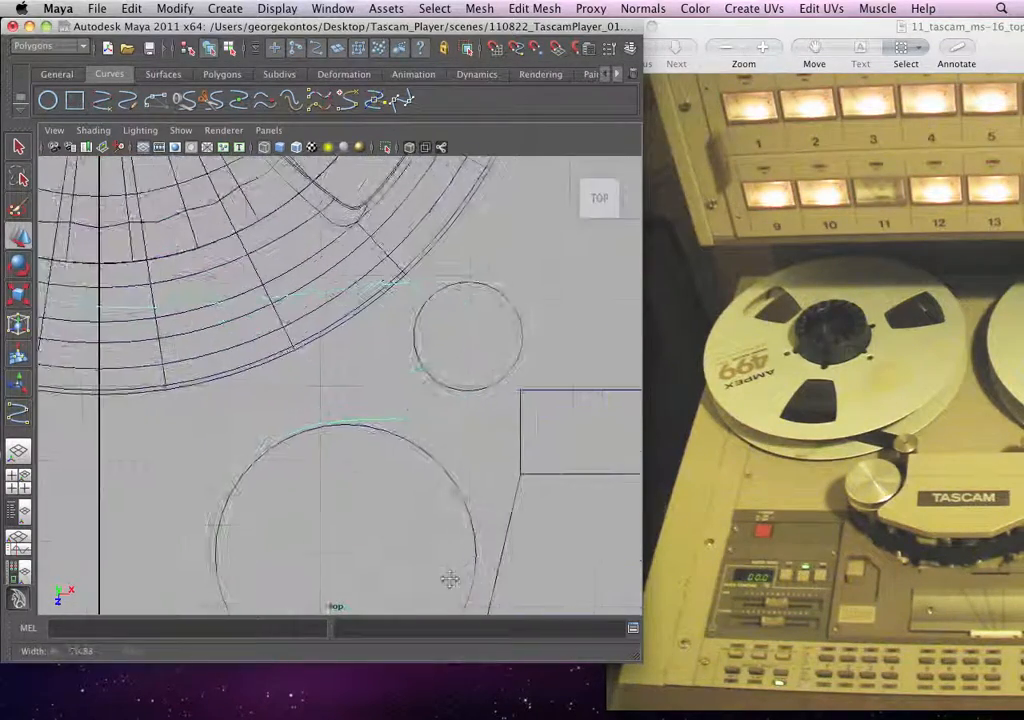
pyautogui.keyDown('alt'); pyautogui.moveTo(433, 458); pyautogui.dragTo(422, 543, button='middle'); pyautogui.keyUp('alt')
pyautogui.moveTo(523, 400); pyautogui.dragTo(441, 398, button='right')
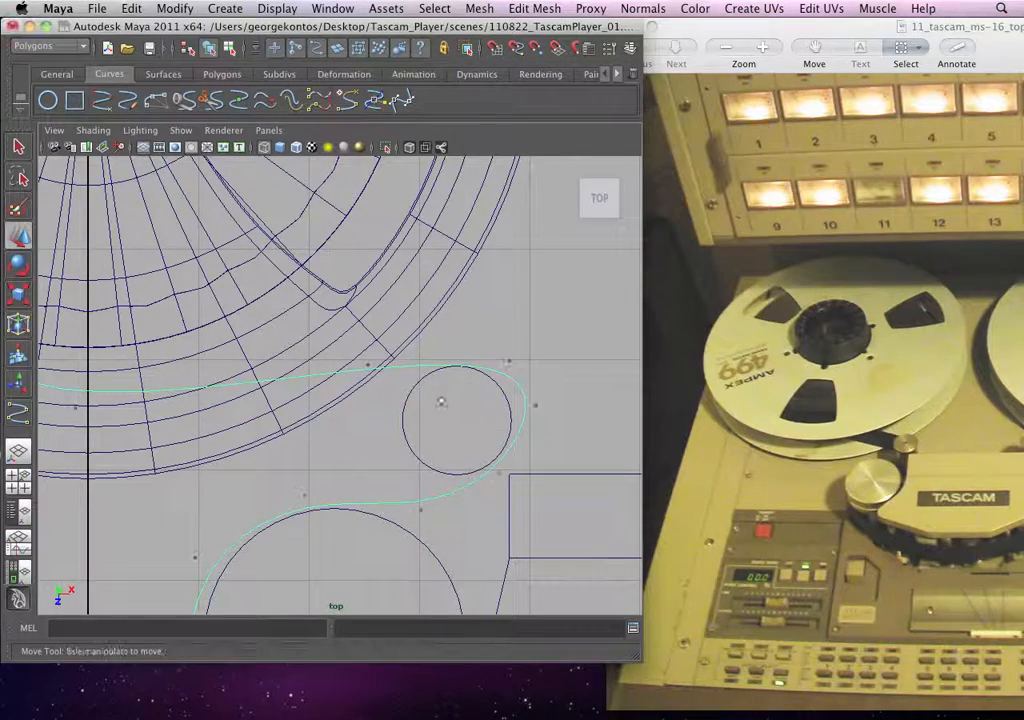
pyautogui.keyDown('alt'); pyautogui.moveTo(441, 398); pyautogui.dragTo(423, 433, button='middle'); pyautogui.keyUp('alt')
pyautogui.click(491, 398)
pyautogui.keyDown('alt'); pyautogui.moveTo(500, 410); pyautogui.dragTo(520, 430, button='middle'); pyautogui.keyUp('alt')
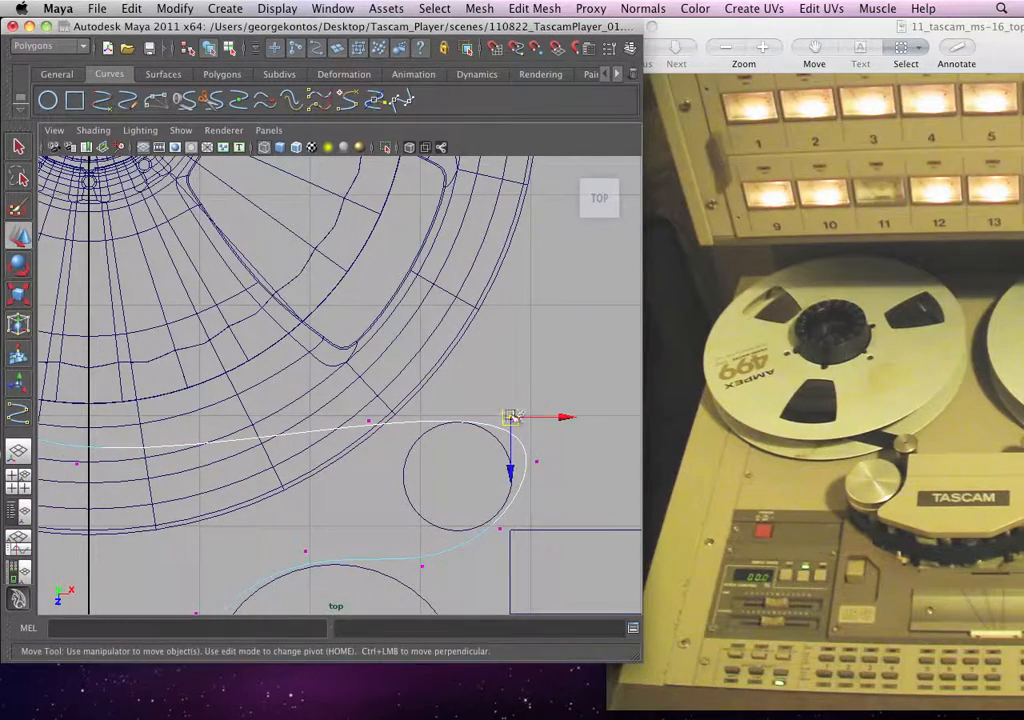
pyautogui.moveTo(513, 416); pyautogui.dragTo(481, 410)
pyautogui.click(538, 461)
pyautogui.moveTo(542, 461); pyautogui.dragTo(539, 466)
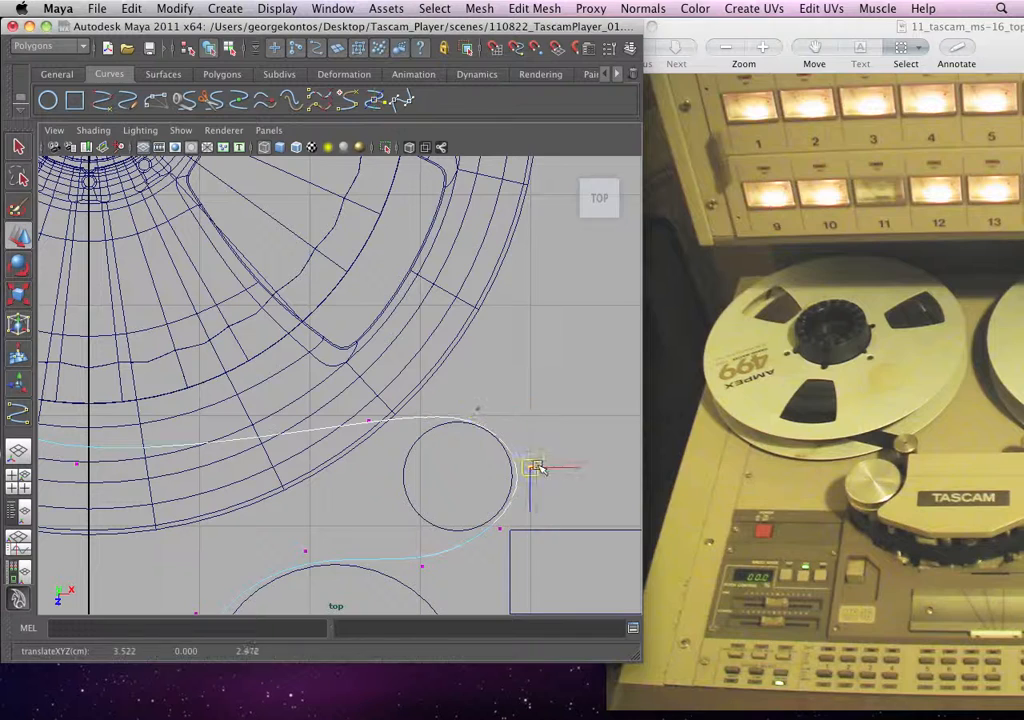
# Step: Fine-tune the vertices around the right side of the small roller so the tape curve hugs its circle
pyautogui.click(481, 408)
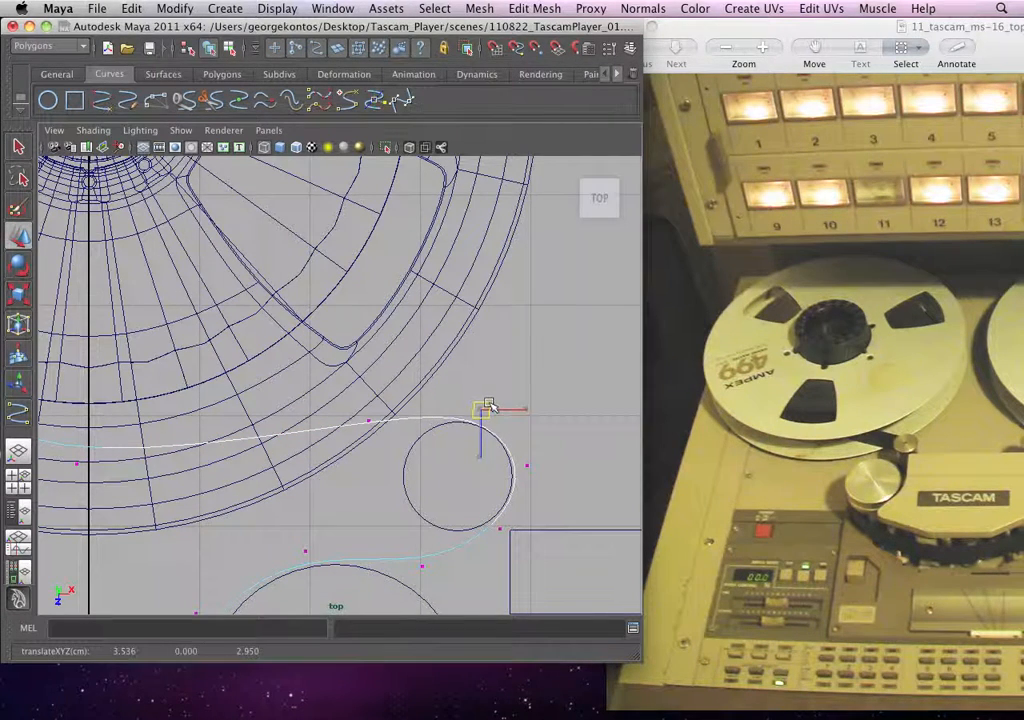
pyautogui.click(528, 467)
pyautogui.click(501, 529)
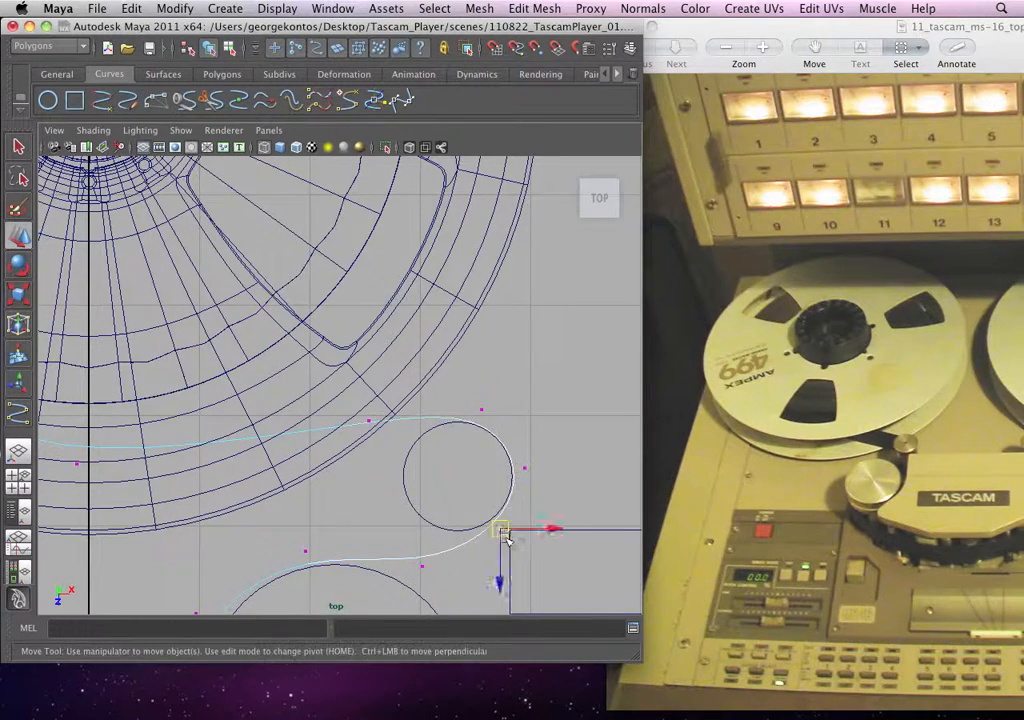
pyautogui.moveTo(501, 530); pyautogui.dragTo(497, 529)
# Step: Raise the vertex between the two rollers and shift the large roller's upper left vertex to straighten the tape between them
pyautogui.click(423, 567)
pyautogui.keyDown('alt'); pyautogui.moveTo(457, 541); pyautogui.dragTo(466, 441, button='middle'); pyautogui.keyUp('alt')
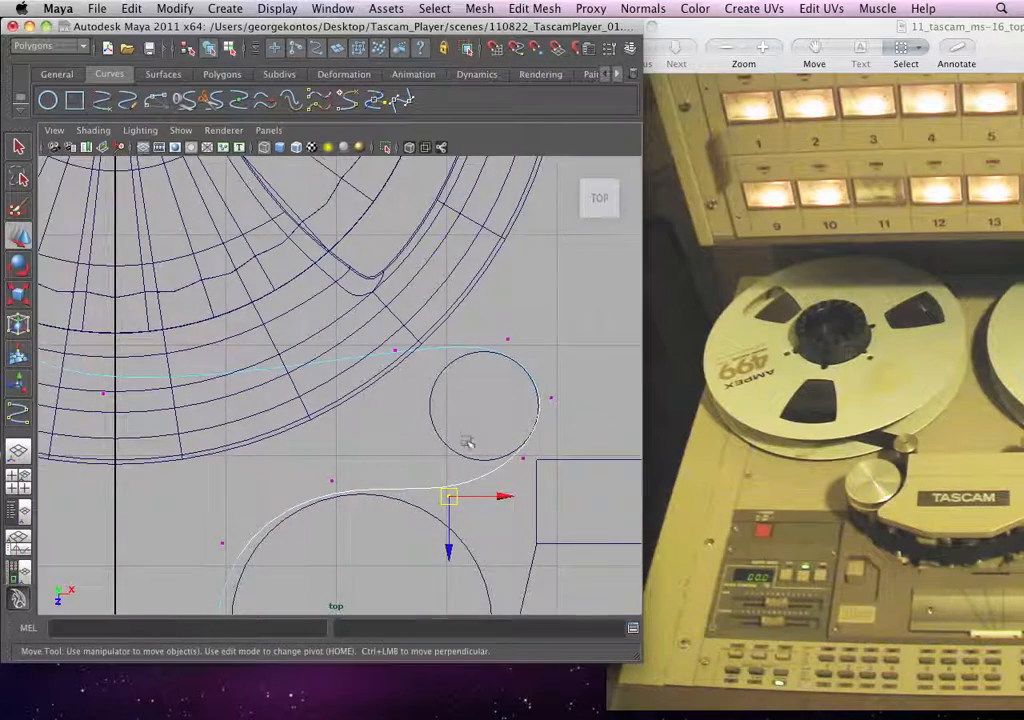
pyautogui.keyDown('alt'); pyautogui.moveTo(466, 441); pyautogui.dragTo(470, 486, button='right'); pyautogui.keyUp('alt')
pyautogui.keyDown('alt'); pyautogui.moveTo(463, 486); pyautogui.dragTo(460, 402, button='middle'); pyautogui.keyUp('alt')
pyautogui.moveTo(456, 397)
pyautogui.mouseDown()
pyautogui.moveTo(428, 396)
pyautogui.moveTo(456, 386)
pyautogui.mouseUp()
pyautogui.click(317, 377)
pyautogui.moveTo(317, 377); pyautogui.dragTo(279, 394)
pyautogui.click(449, 384)
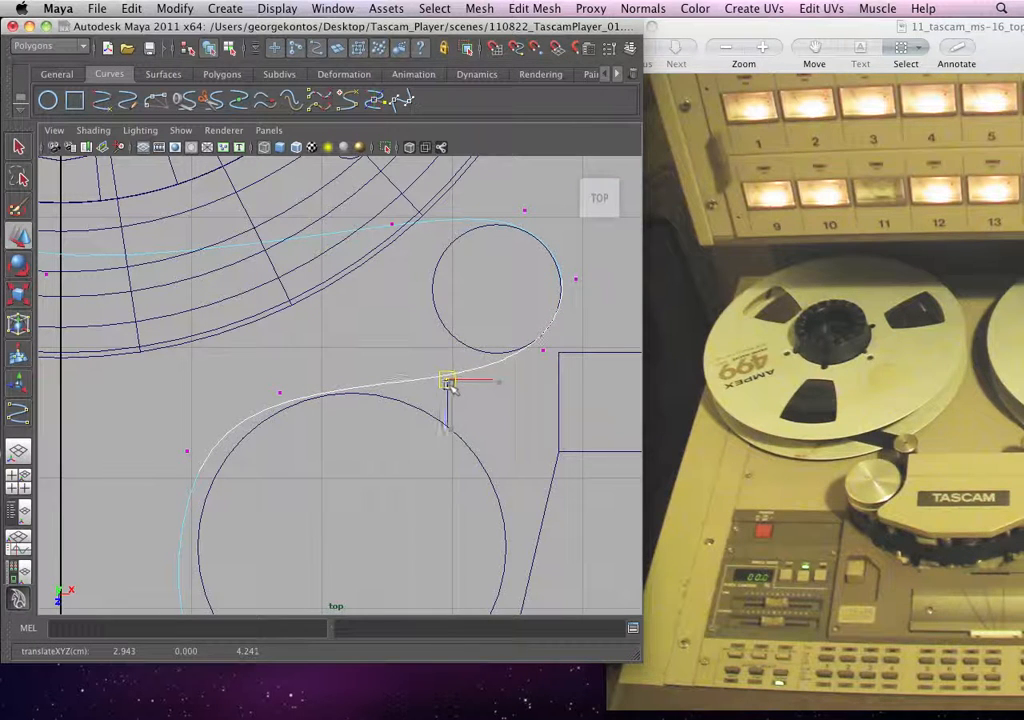
# Step: Readjust the small roller's right and lower right vertices and the vertex between the rollers to smooth the curve's wrap
pyautogui.click(545, 346)
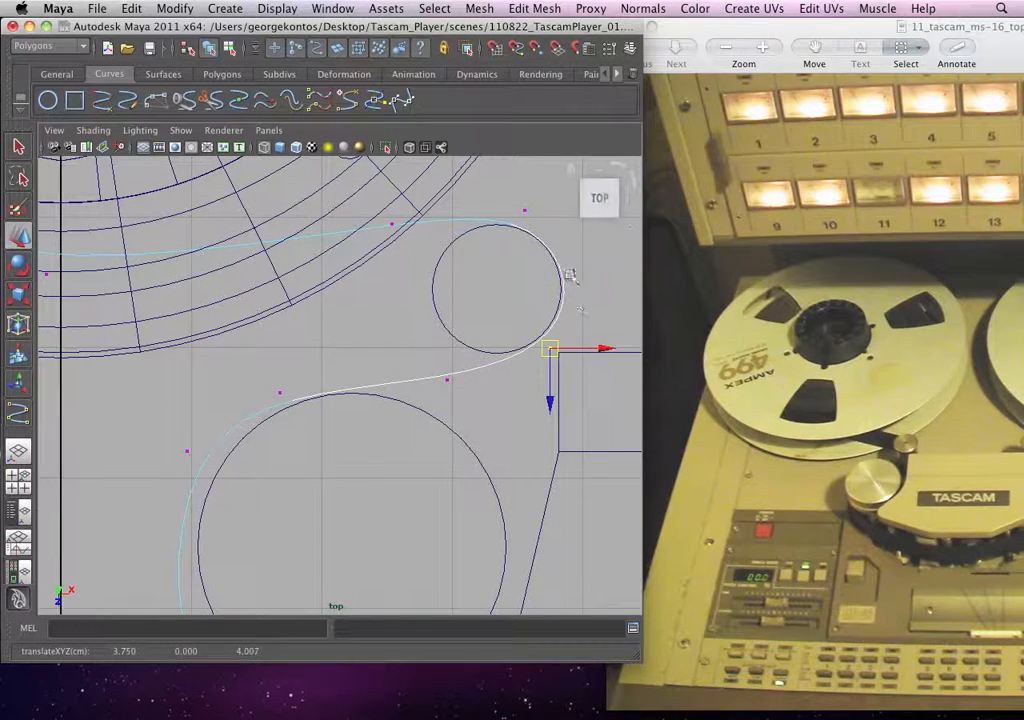
pyautogui.click(580, 279)
pyautogui.click(448, 380)
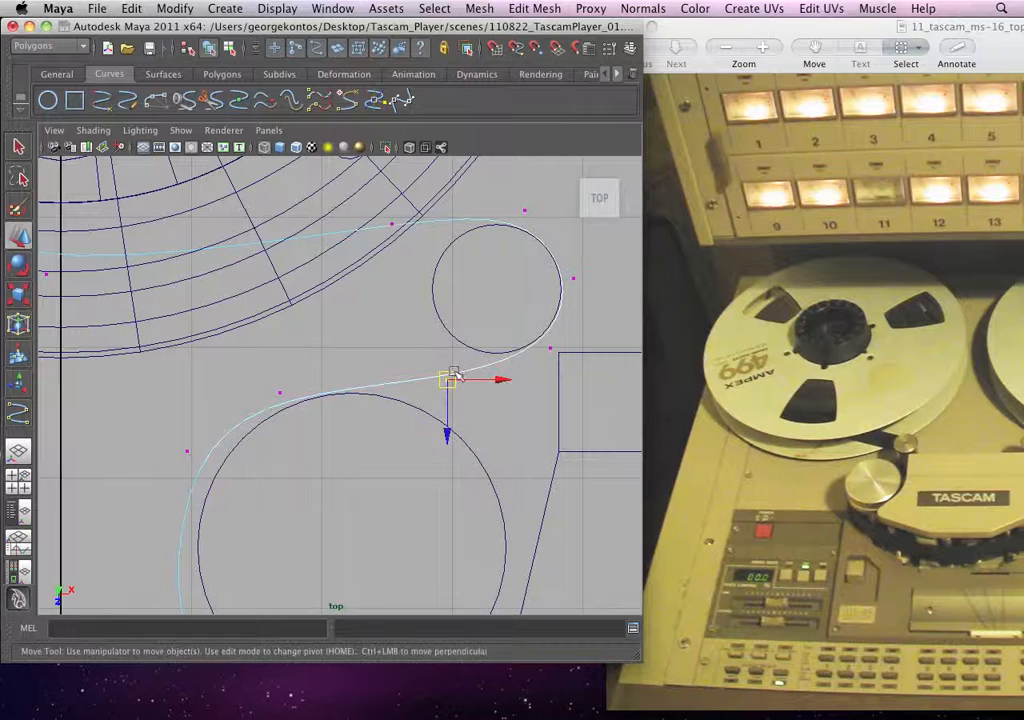
# Step: Move the vertices at the upper left and left of the large roller inward so the tape curve follows its circle
pyautogui.click(275, 396)
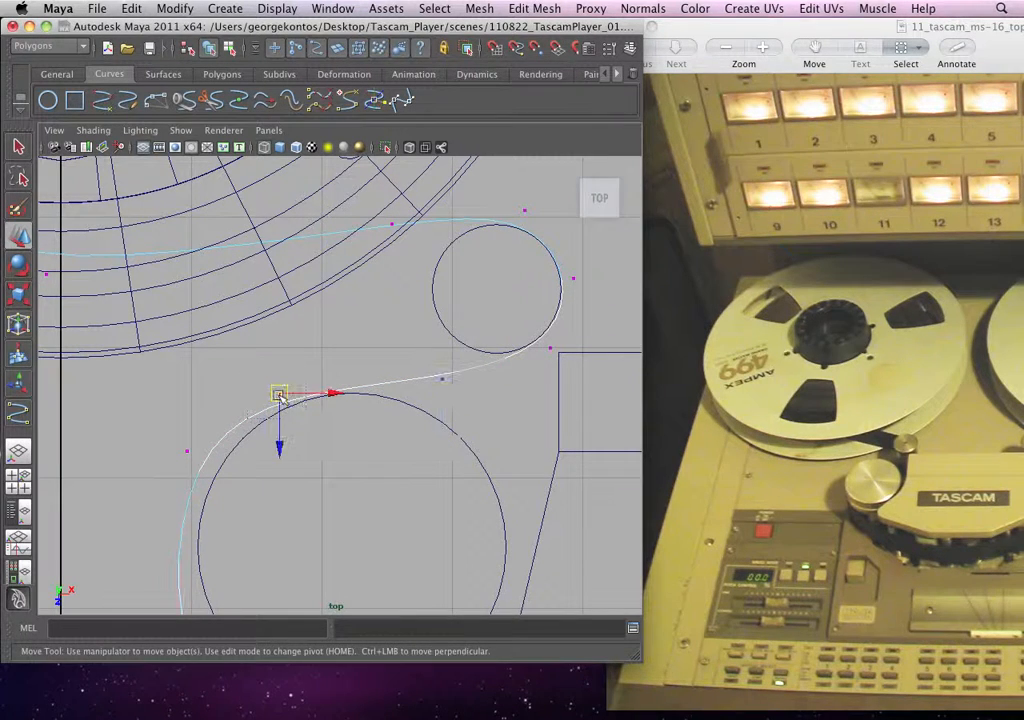
pyautogui.moveTo(275, 398)
pyautogui.mouseDown()
pyautogui.moveTo(186, 464)
pyautogui.moveTo(192, 487)
pyautogui.moveTo(289, 396)
pyautogui.mouseUp()
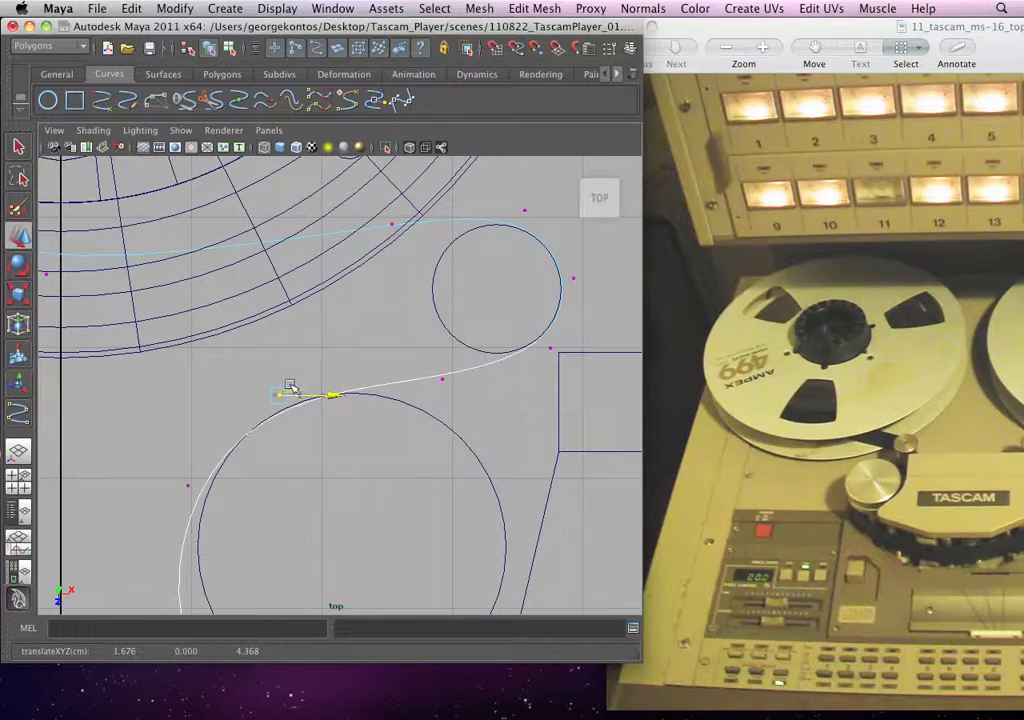
pyautogui.scroll(-5, 262, 390)
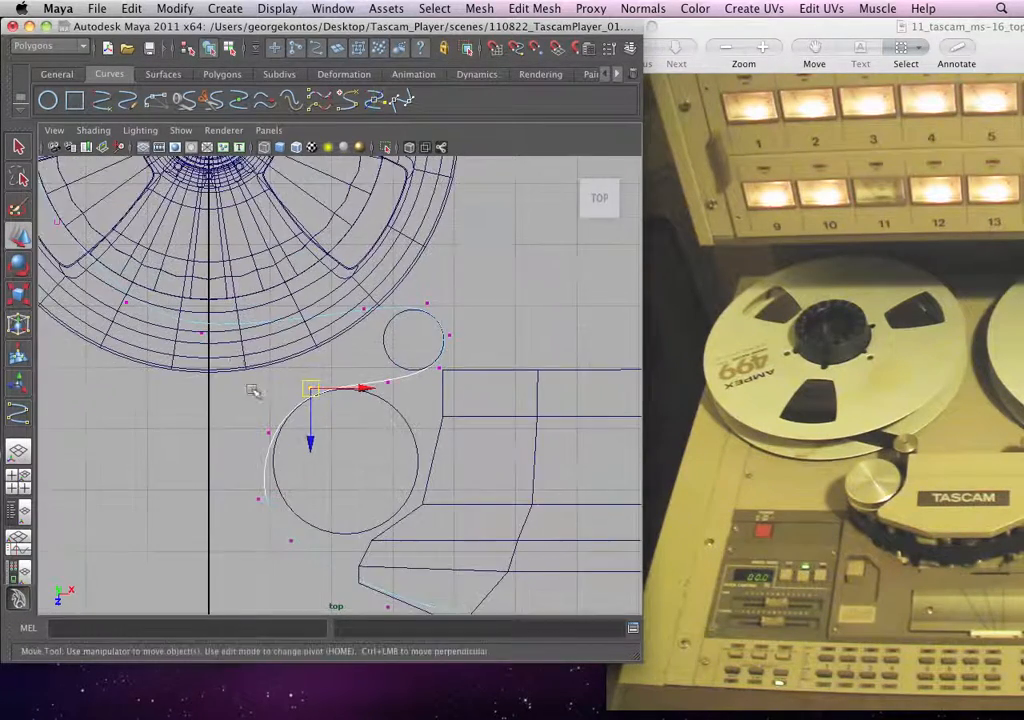
pyautogui.keyDown('alt'); pyautogui.moveTo(254, 391); pyautogui.dragTo(270, 290, button='middle'); pyautogui.keyUp('alt')
pyautogui.scroll(3, 250, 345)
pyautogui.click(250, 401)
pyautogui.moveTo(266, 401); pyautogui.dragTo(283, 402)
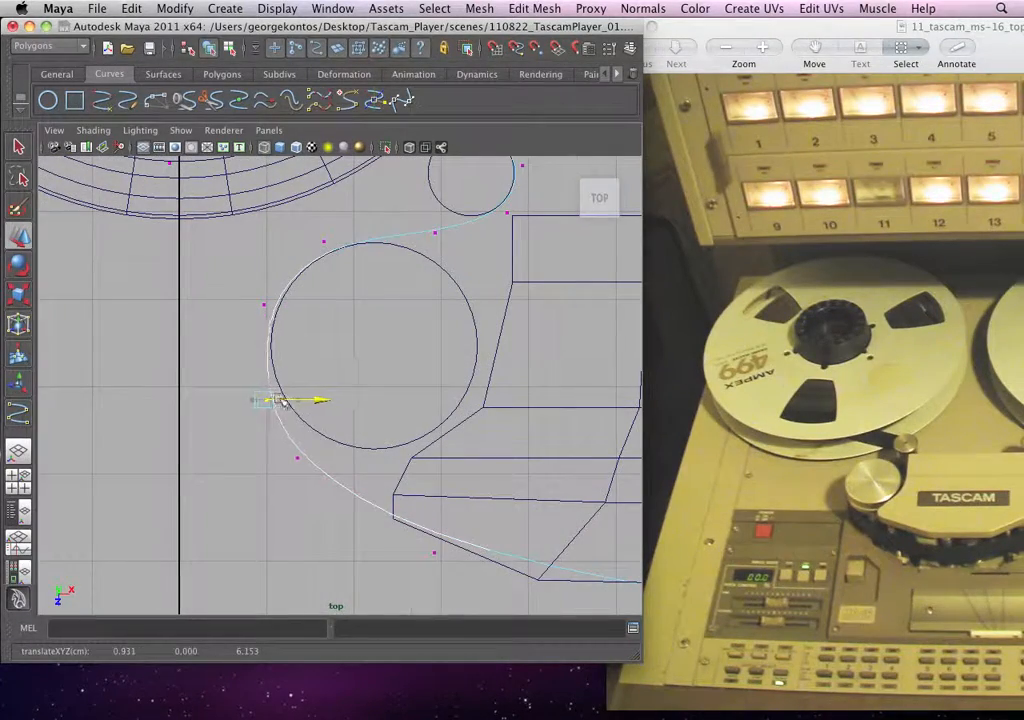
# Step: Pull the tape curve's two lower left vertices up against the large roller's circle
pyautogui.click(298, 459)
pyautogui.moveTo(300, 459); pyautogui.dragTo(315, 433)
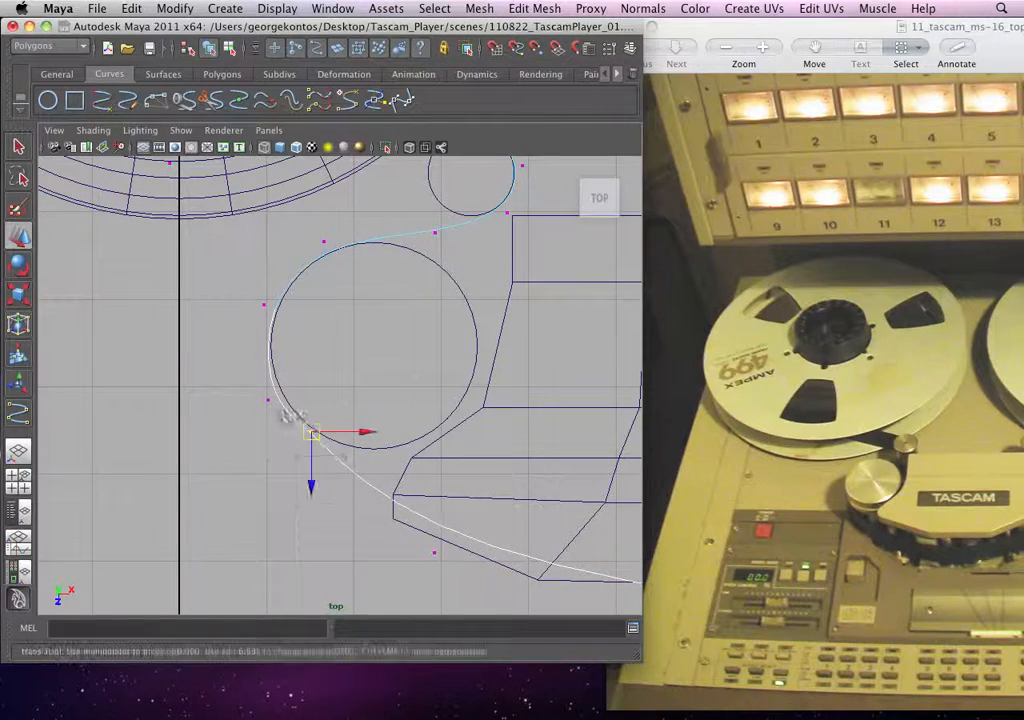
pyautogui.click(269, 401)
pyautogui.moveTo(275, 400); pyautogui.dragTo(276, 392)
pyautogui.click(310, 434)
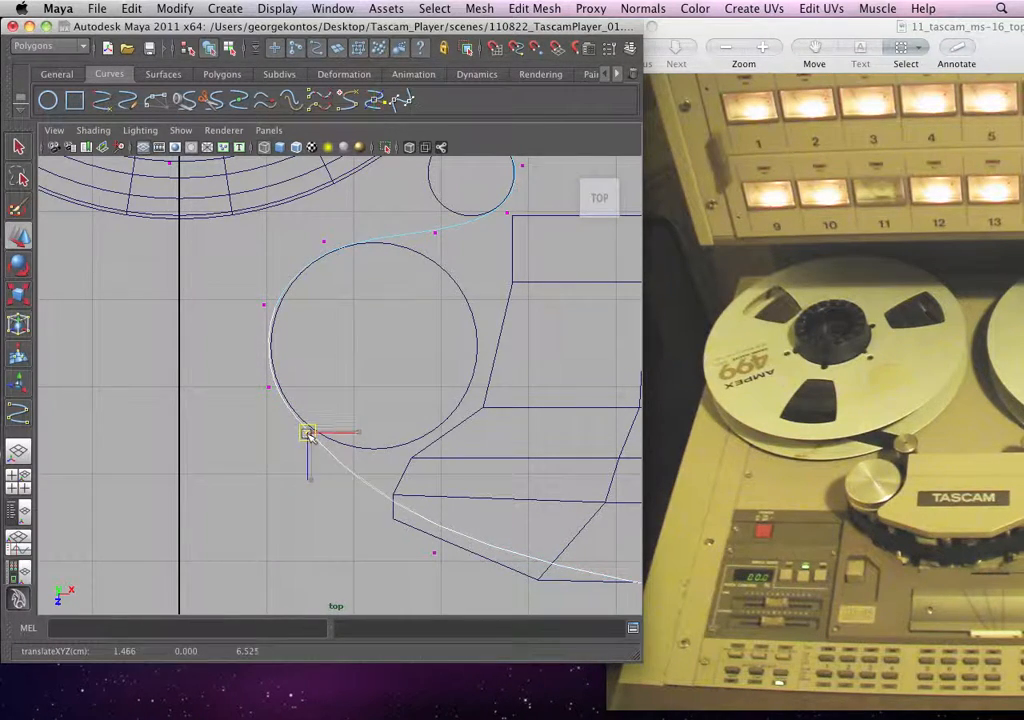
# Step: Adjust the vertex at the large roller's upper left so the curve runs evenly along the circle's left side
pyautogui.scroll(2, 303, 417)
pyautogui.keyDown('alt'); pyautogui.moveTo(415, 506); pyautogui.dragTo(366, 407, button='middle'); pyautogui.keyUp('alt')
pyautogui.scroll(2, 326, 416)
pyautogui.keyDown('alt'); pyautogui.moveTo(263, 249); pyautogui.dragTo(320, 402, button='middle'); pyautogui.keyUp('alt')
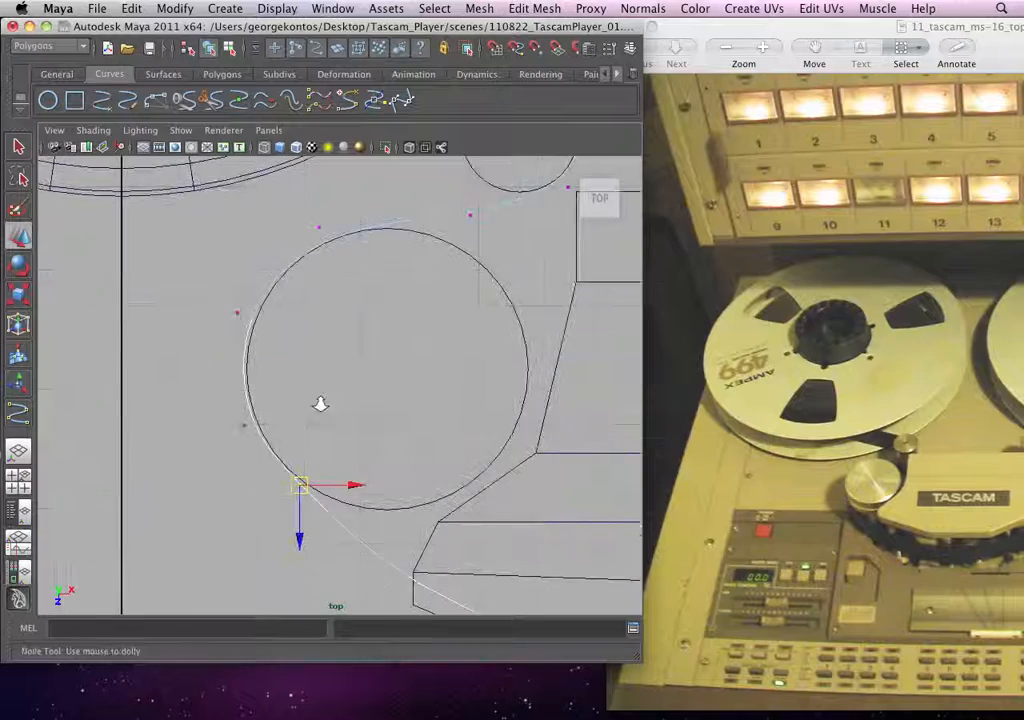
pyautogui.scroll(2, 320, 402)
pyautogui.click(220, 297)
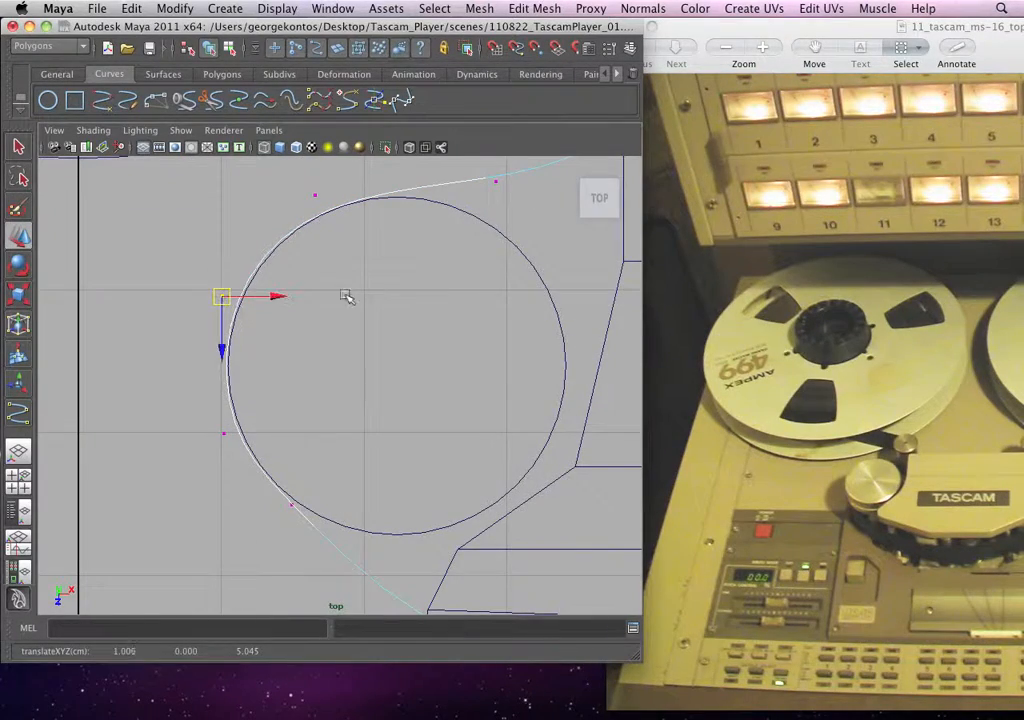
# Step: Nudge the vertex at the large roller's lower left and lower the one beneath the head cover's slanted corner
pyautogui.scroll(-5, 346, 297)
pyautogui.keyDown('alt'); pyautogui.moveTo(355, 430); pyautogui.dragTo(309, 351, button='middle'); pyautogui.keyUp('alt')
pyautogui.scroll(1, 290, 345)
pyautogui.click(251, 335)
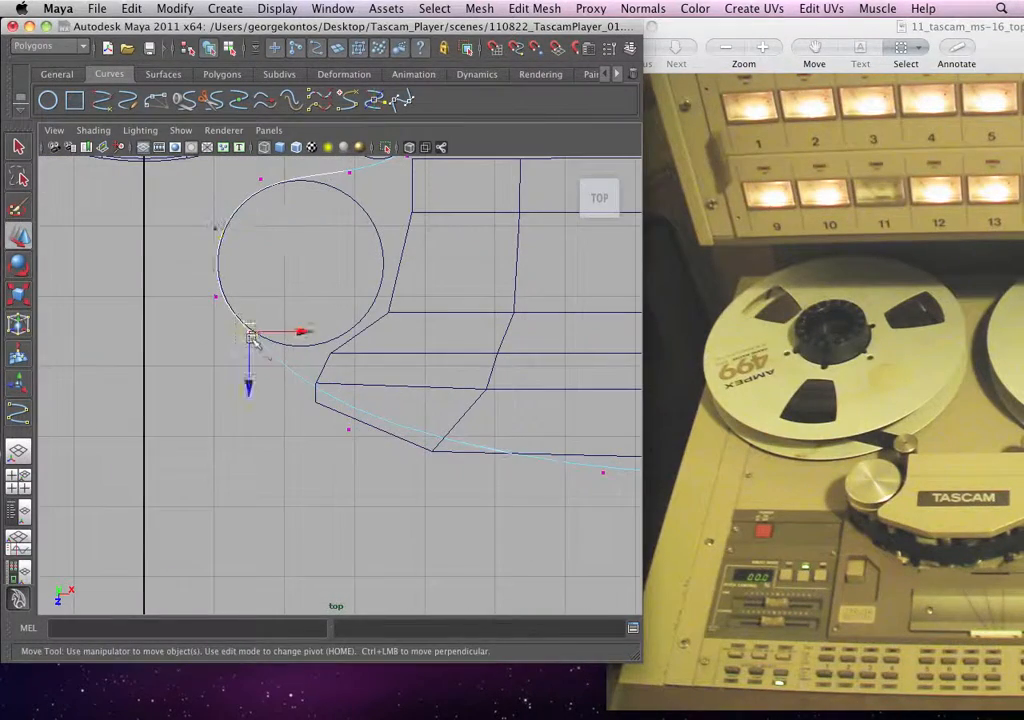
pyautogui.moveTo(253, 339); pyautogui.dragTo(255, 341)
pyautogui.click(350, 428)
pyautogui.moveTo(353, 429); pyautogui.dragTo(354, 448)
# Step: Move the tape curve's last two vertices onto the head cover's bottom edge, with the end at its lower right corner
pyautogui.scroll(-4, 354, 430)
pyautogui.keyDown('alt'); pyautogui.moveTo(353, 425); pyautogui.dragTo(275, 405, button='middle'); pyautogui.keyUp('alt')
pyautogui.click(434, 423)
pyautogui.moveTo(438, 425); pyautogui.dragTo(484, 410)
pyautogui.click(485, 421)
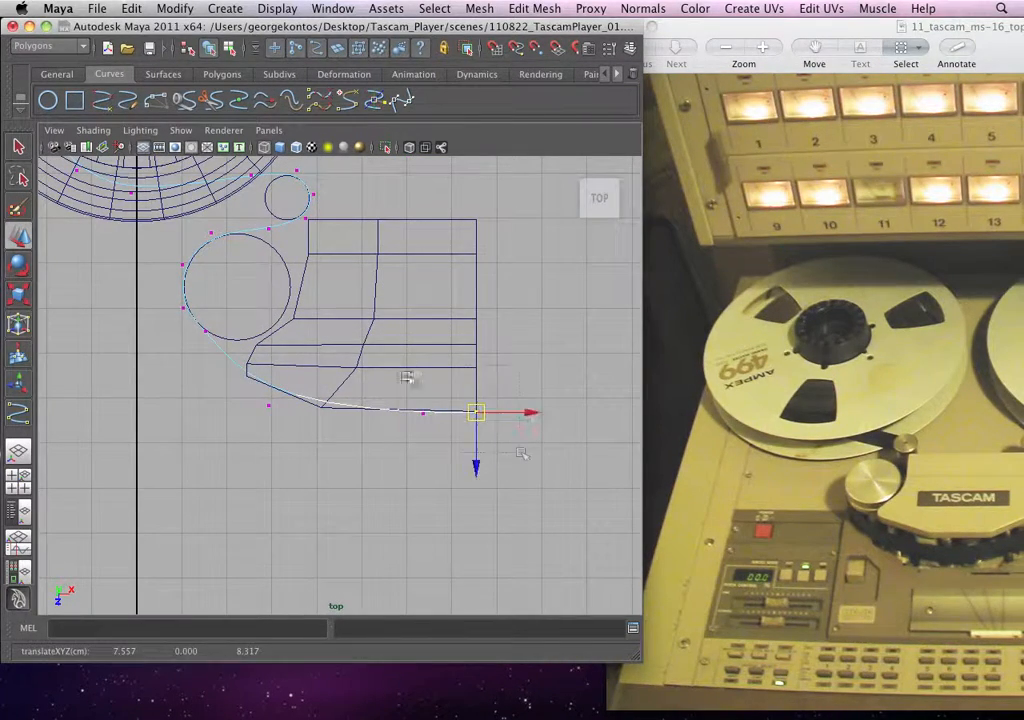
# Step: Flatten the tape curve's last two vertices onto one level line and line the end up with the head cover's lower right corner
pyautogui.moveTo(521, 453); pyautogui.dragTo(393, 365)
pyautogui.press('r')
pyautogui.moveTo(450, 487); pyautogui.dragTo(453, 437)
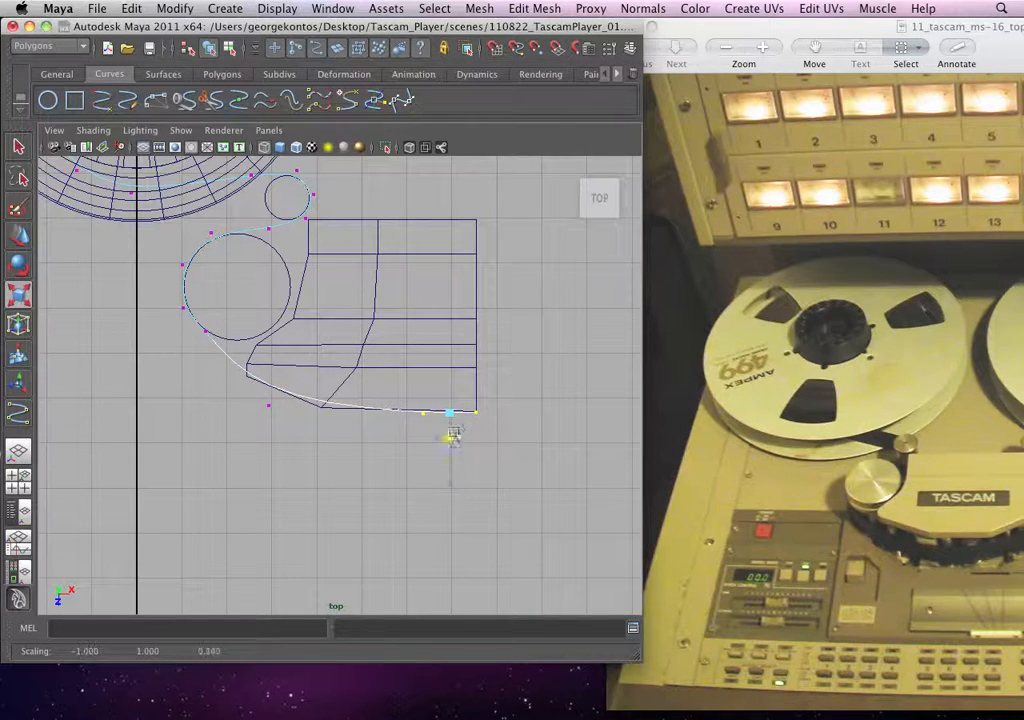
pyautogui.scroll(5, 455, 413)
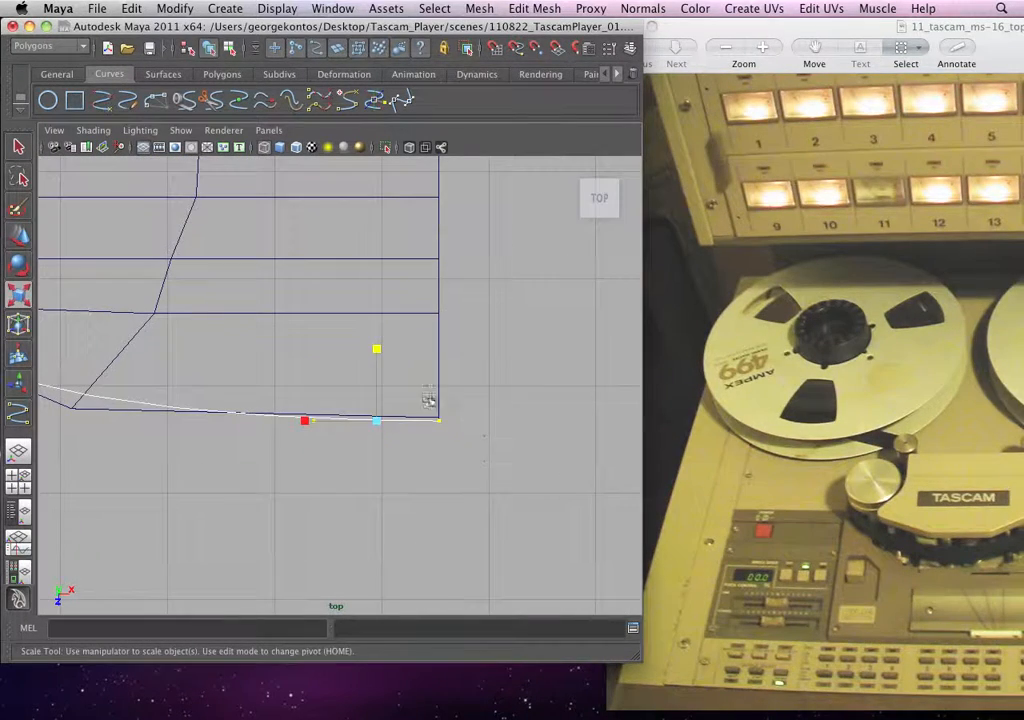
pyautogui.press('w')
pyautogui.moveTo(504, 422); pyautogui.dragTo(497, 421)
pyautogui.keyDown('alt'); pyautogui.moveTo(435, 395); pyautogui.dragTo(331, 389, button='right'); pyautogui.keyUp('alt')
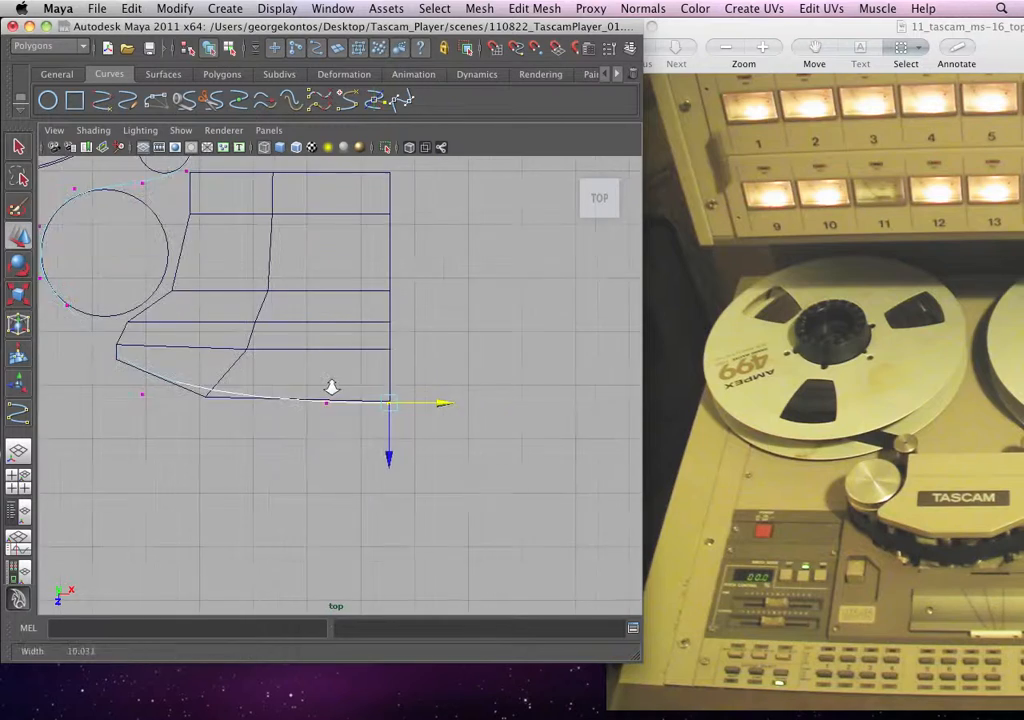
# Step: Fine-tune the vertices at the large roller's lower left and shift the one below the head cover's slanted corner slightly right and up
pyautogui.keyDown('alt'); pyautogui.moveTo(279, 429); pyautogui.dragTo(395, 492, button='middle'); pyautogui.keyUp('alt')
pyautogui.moveTo(195, 439); pyautogui.dragTo(211, 463)
pyautogui.moveTo(202, 454); pyautogui.dragTo(207, 455)
pyautogui.keyDown('alt'); pyautogui.moveTo(228, 452); pyautogui.dragTo(185, 438, button='right'); pyautogui.keyUp('alt')
pyautogui.keyDown('alt'); pyautogui.moveTo(185, 438); pyautogui.dragTo(270, 472, button='middle'); pyautogui.keyUp('alt')
pyautogui.moveTo(226, 370); pyautogui.dragTo(247, 397)
pyautogui.moveTo(240, 387); pyautogui.dragTo(243, 395)
pyautogui.moveTo(300, 464); pyautogui.dragTo(332, 491)
pyautogui.moveTo(319, 480); pyautogui.dragTo(345, 472)
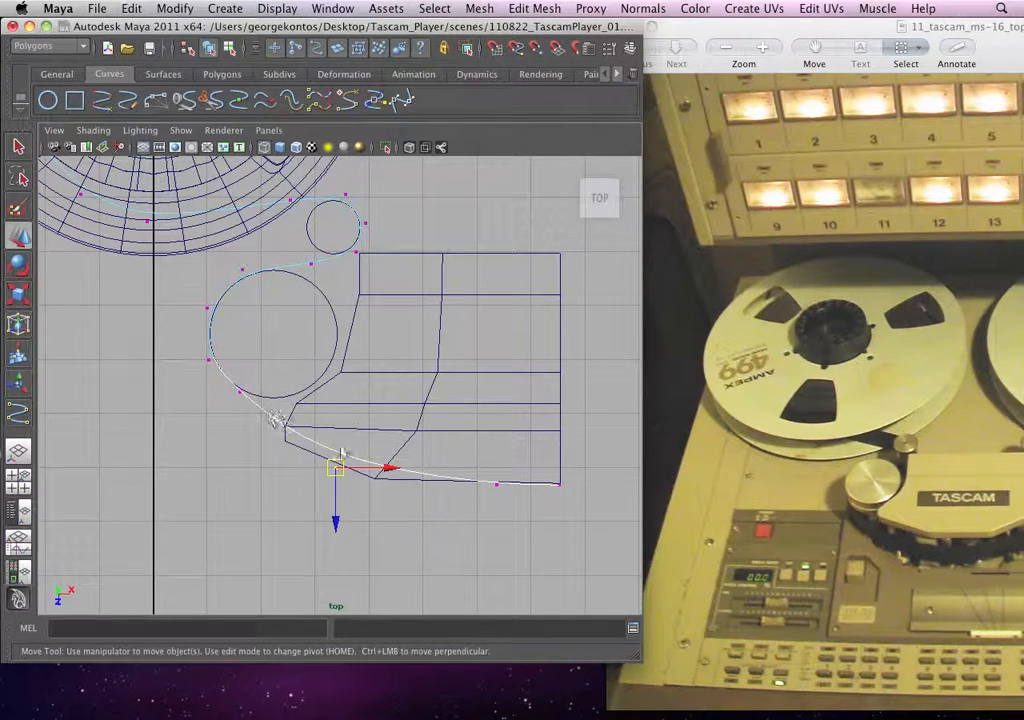
# Step: Adjust the curve vertex beneath the reel's center and the one between the reel and the small roller
pyautogui.keyDown('alt'); pyautogui.moveTo(270, 320); pyautogui.dragTo(360, 485, button='middle'); pyautogui.keyUp('alt')
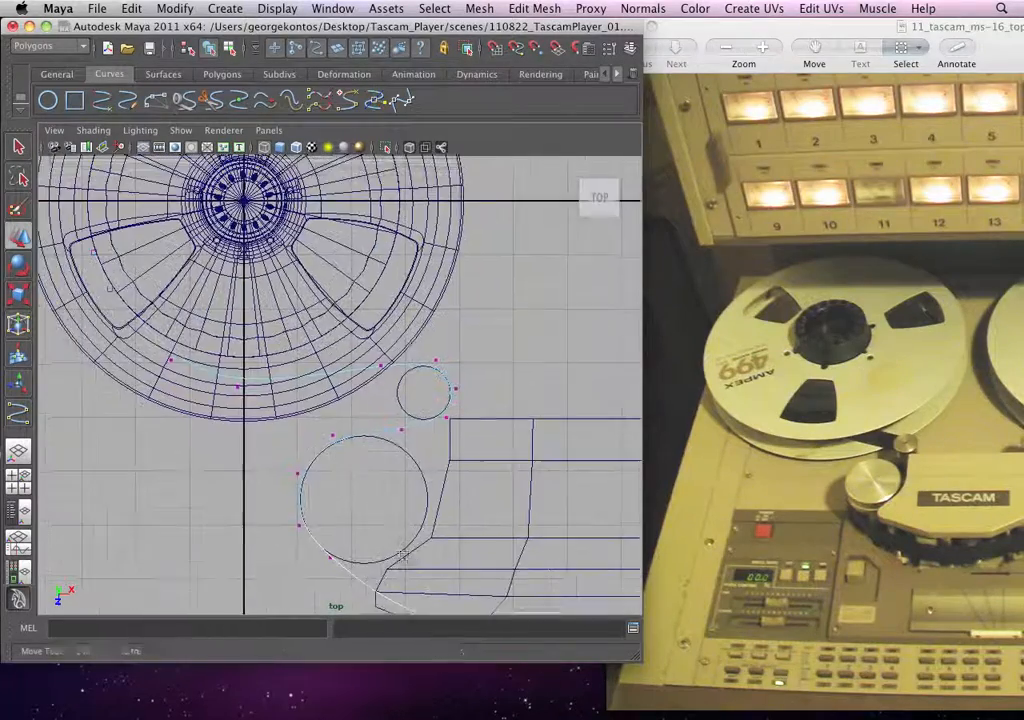
pyautogui.keyDown('alt'); pyautogui.moveTo(360, 485); pyautogui.dragTo(389, 489, button='right'); pyautogui.keyUp('alt')
pyautogui.moveTo(238, 408); pyautogui.dragTo(206, 372)
pyautogui.keyDown('alt'); pyautogui.moveTo(206, 372); pyautogui.dragTo(271, 439, button='middle'); pyautogui.keyUp('alt')
pyautogui.moveTo(283, 455); pyautogui.dragTo(297, 445)
pyautogui.click(455, 429)
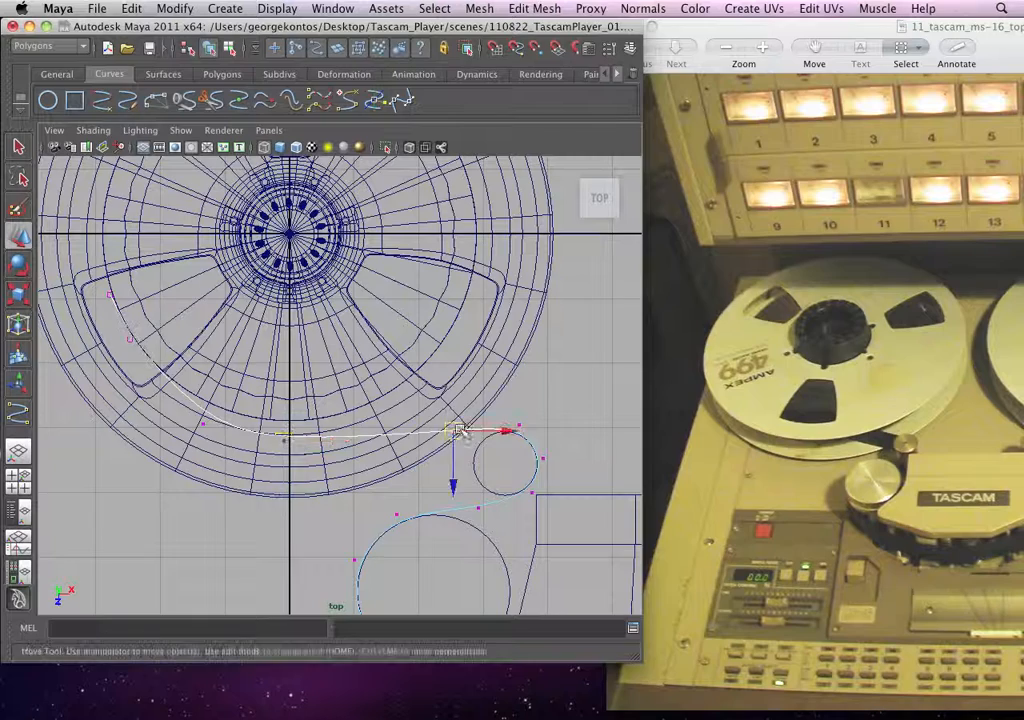
# Step: Shift the curve's first three vertices along the reel's lower left side to follow the wound tape's edge
pyautogui.click(204, 422)
pyautogui.moveTo(204, 424); pyautogui.dragTo(186, 421)
pyautogui.click(134, 343)
pyautogui.moveTo(134, 343); pyautogui.dragTo(109, 372)
pyautogui.click(110, 295)
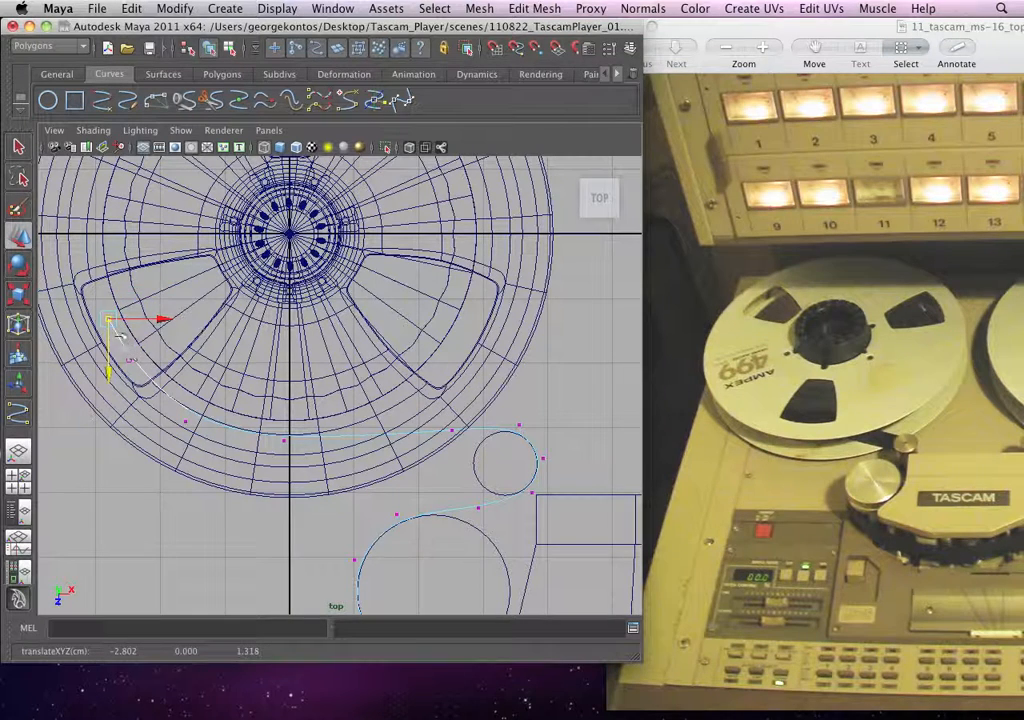
pyautogui.moveTo(109, 317); pyautogui.dragTo(111, 290)
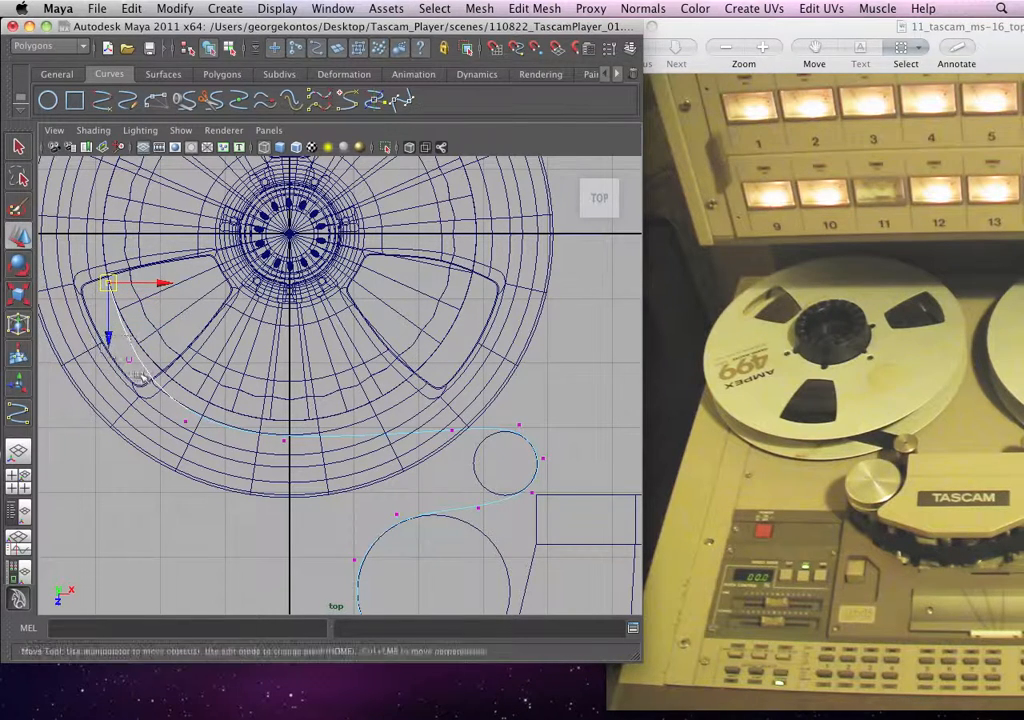
# Step: Refine the second and third vertices at the reel's lower left so the curve bends smoothly around the wound tape
pyautogui.click(136, 356)
pyautogui.moveTo(134, 358); pyautogui.dragTo(196, 418)
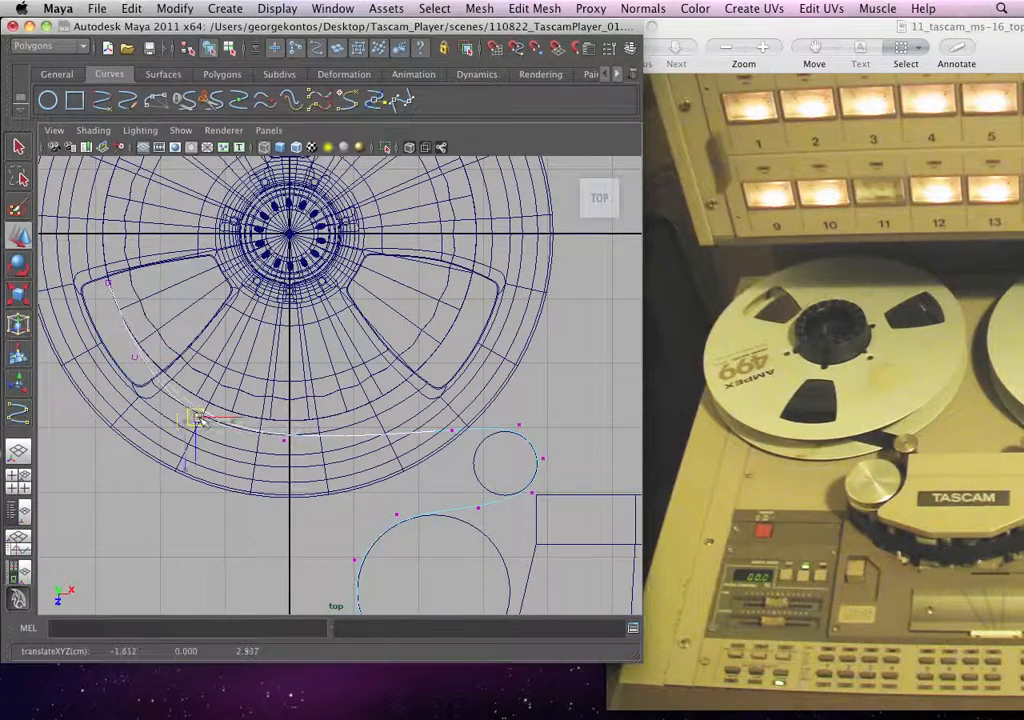
pyautogui.click(135, 357)
pyautogui.moveTo(136, 357); pyautogui.dragTo(134, 355)
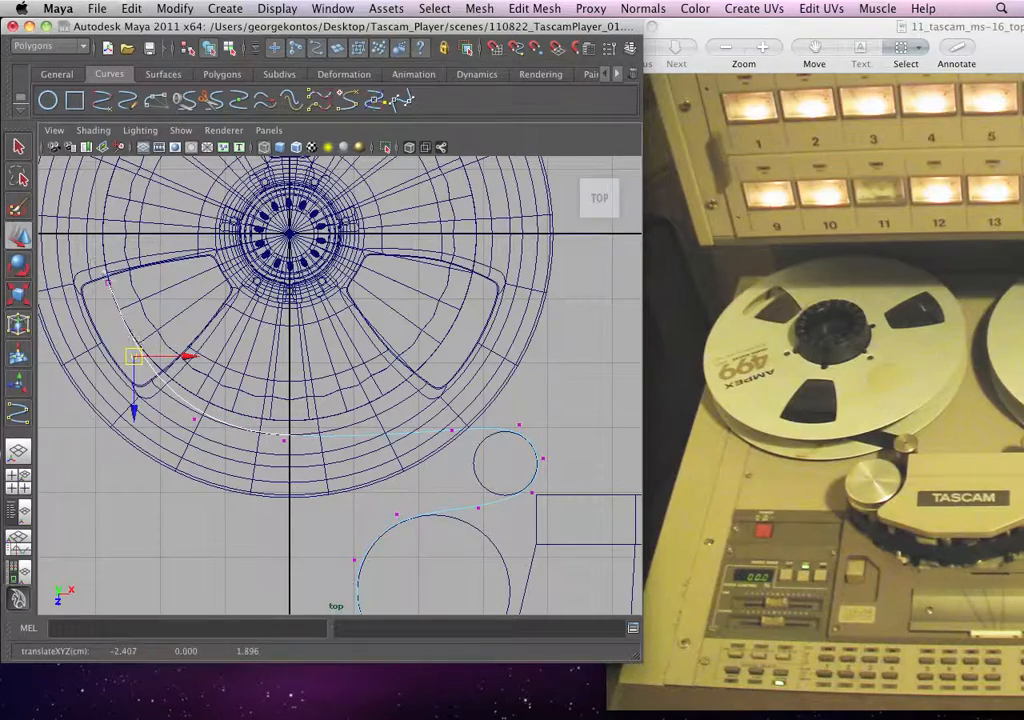
pyautogui.click(109, 284)
pyautogui.click(113, 283)
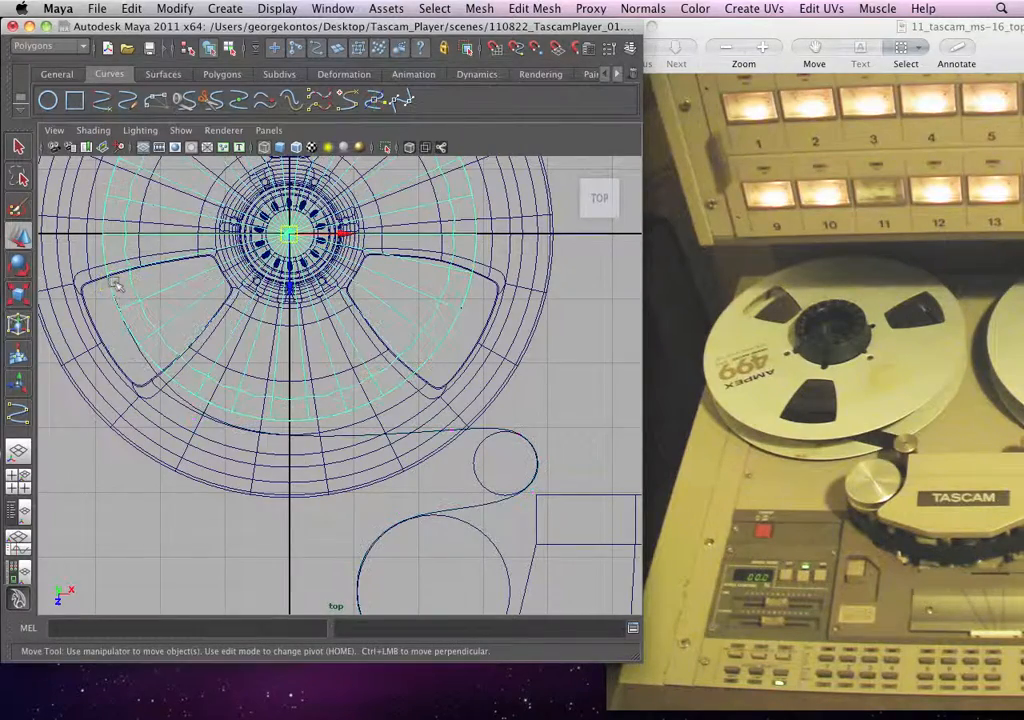
# Step: Insert knots at two curve points on the tape curve, one below the large roller and one near the head cover's slanted left corner
pyautogui.click(140, 355)
pyautogui.scroll(-2, 361, 430)
pyautogui.keyDown('alt'); pyautogui.moveTo(537, 565); pyautogui.dragTo(455, 421, button='middle'); pyautogui.keyUp('alt')
pyautogui.scroll(1, 454, 465)
pyautogui.keyDown('alt'); pyautogui.moveTo(452, 505); pyautogui.dragTo(381, 416, button='middle'); pyautogui.keyUp('alt')
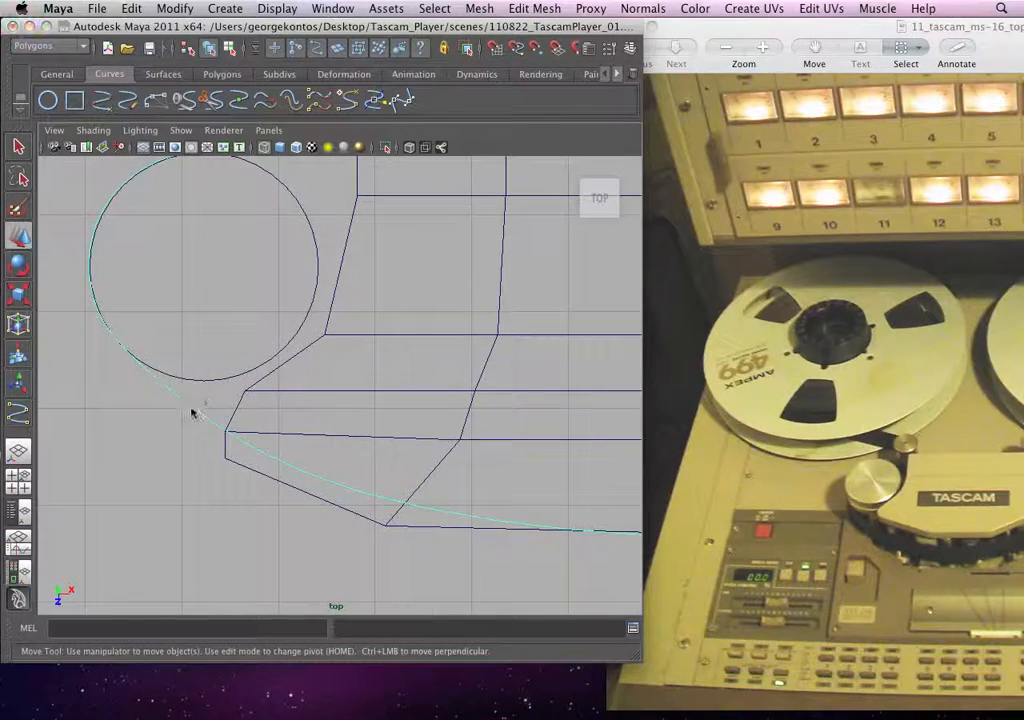
pyautogui.moveTo(191, 411); pyautogui.dragTo(194, 375, button='right')
pyautogui.click(177, 395)
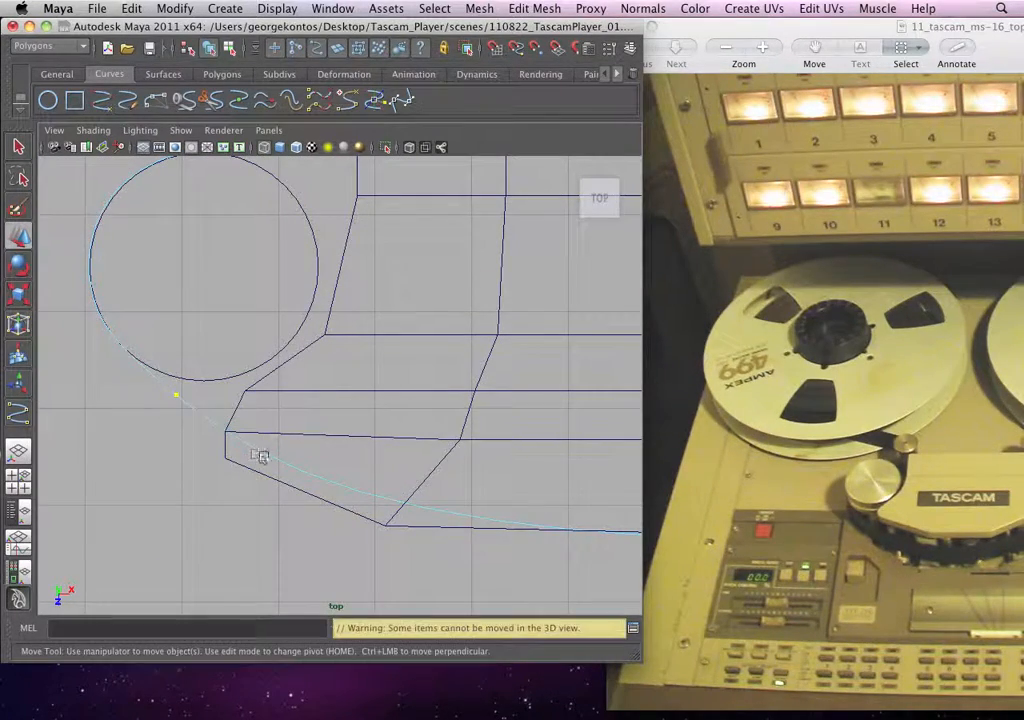
pyautogui.keyDown('alt'); pyautogui.moveTo(379, 492); pyautogui.dragTo(366, 420, button='right'); pyautogui.keyUp('alt')
pyautogui.keyDown('alt'); pyautogui.moveTo(366, 420); pyautogui.dragTo(341, 406, button='middle'); pyautogui.keyUp('alt')
pyautogui.keyDown('alt'); pyautogui.moveTo(341, 406); pyautogui.dragTo(400, 420, button='right'); pyautogui.keyUp('alt')
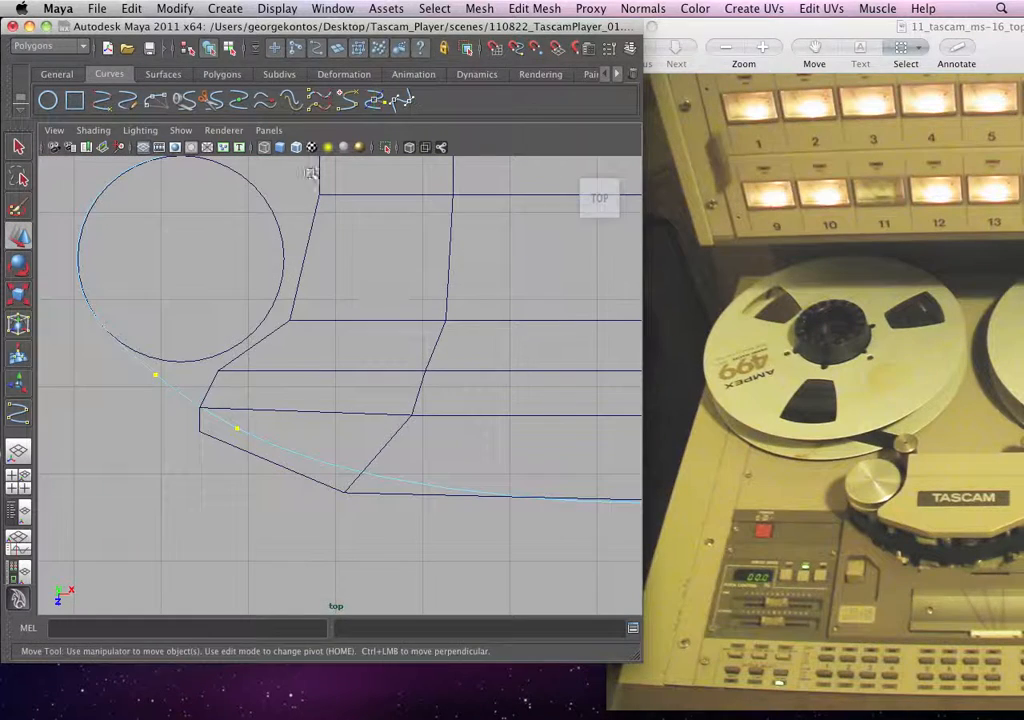
pyautogui.click(50, 46)
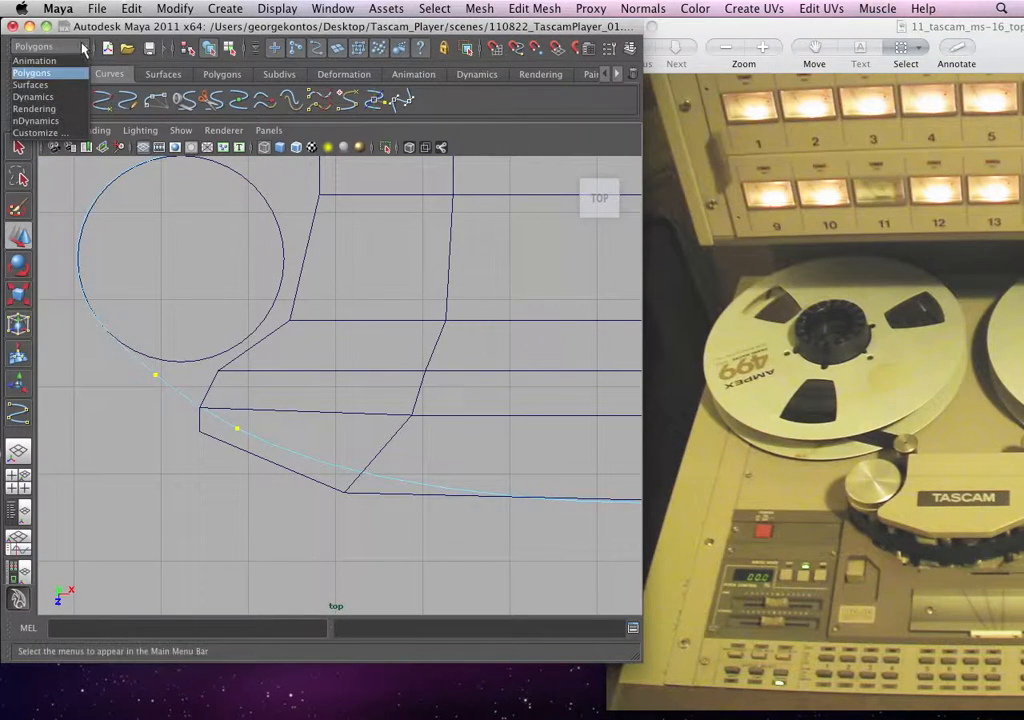
pyautogui.click(44, 86)
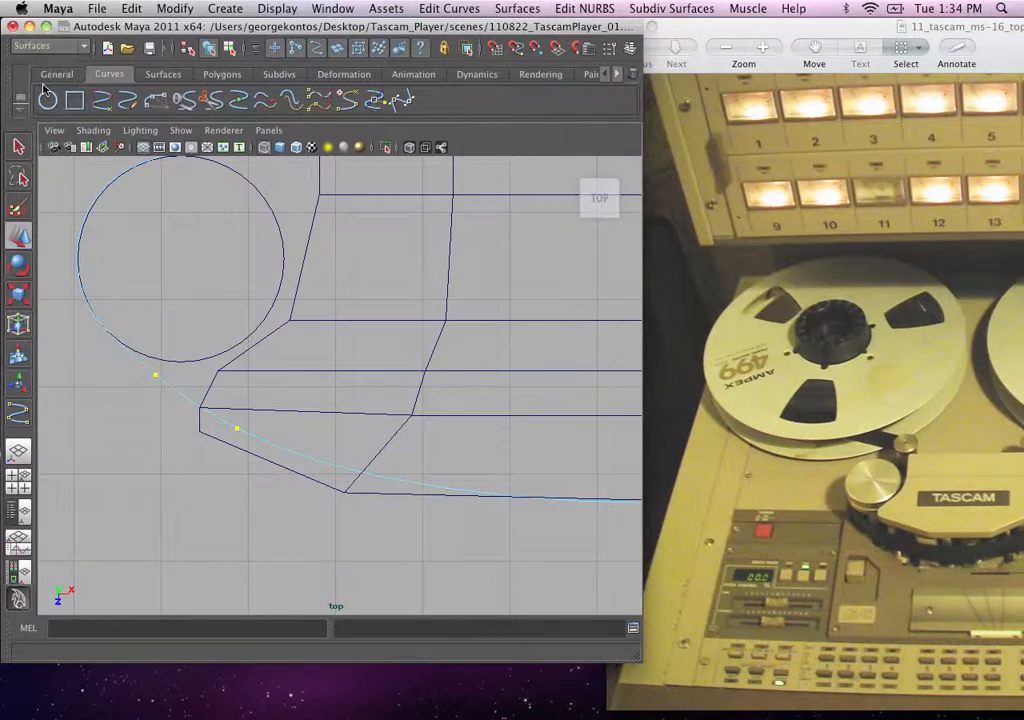
pyautogui.click(449, 10)
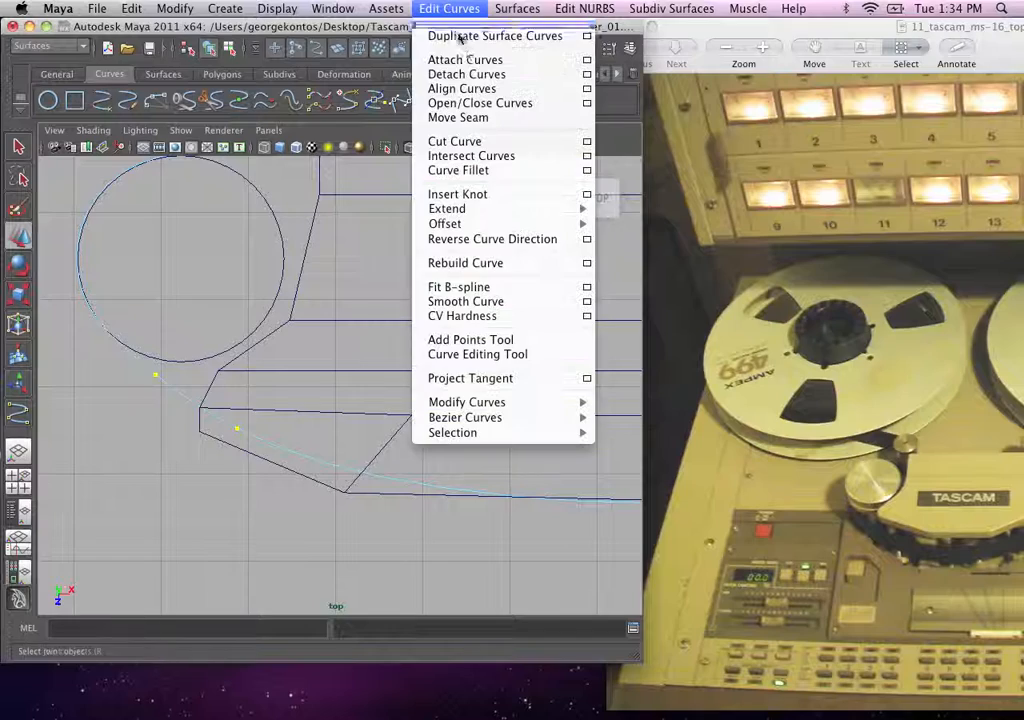
pyautogui.click(463, 194)
# Step: Show the curve's control vertices and pull those between the large roller and head cover outward toward the cover's slanted edge
pyautogui.rightClick(160, 390)
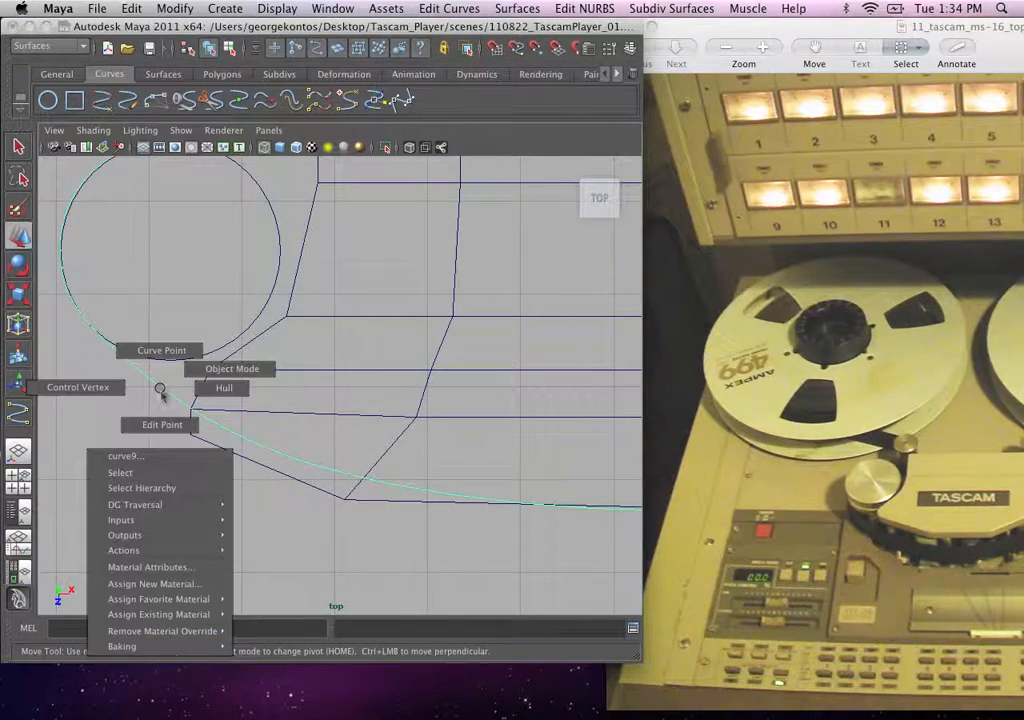
pyautogui.click(78, 387)
pyautogui.click(193, 393)
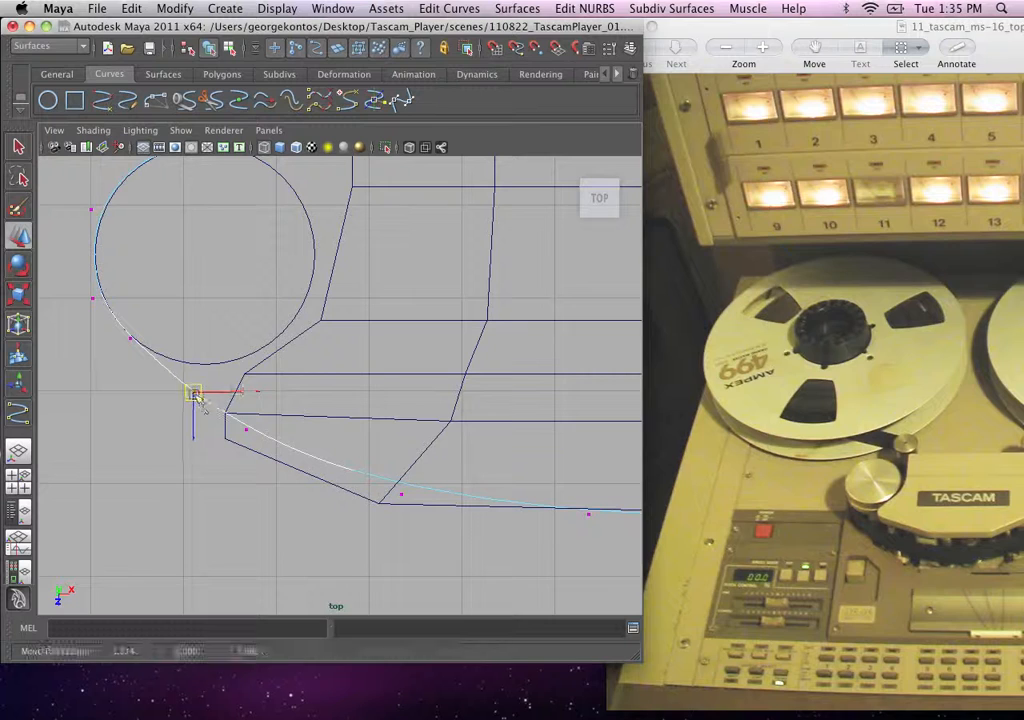
pyautogui.click(131, 340)
pyautogui.click(91, 297)
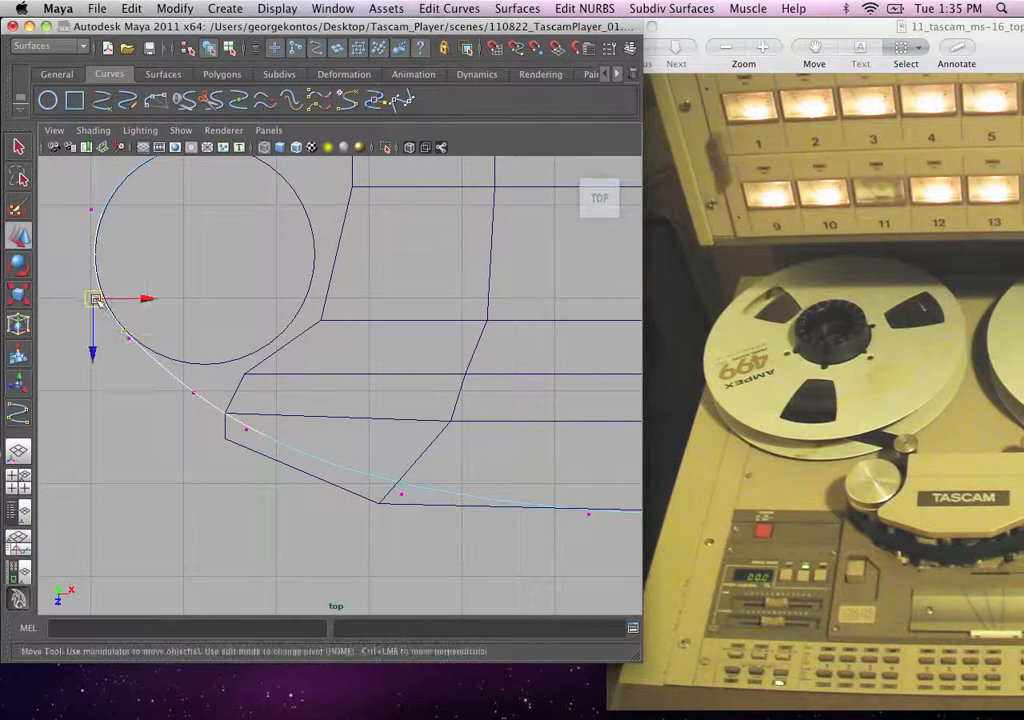
pyautogui.click(193, 393)
pyautogui.moveTo(246, 430); pyautogui.dragTo(284, 468)
pyautogui.moveTo(194, 394); pyautogui.dragTo(202, 405)
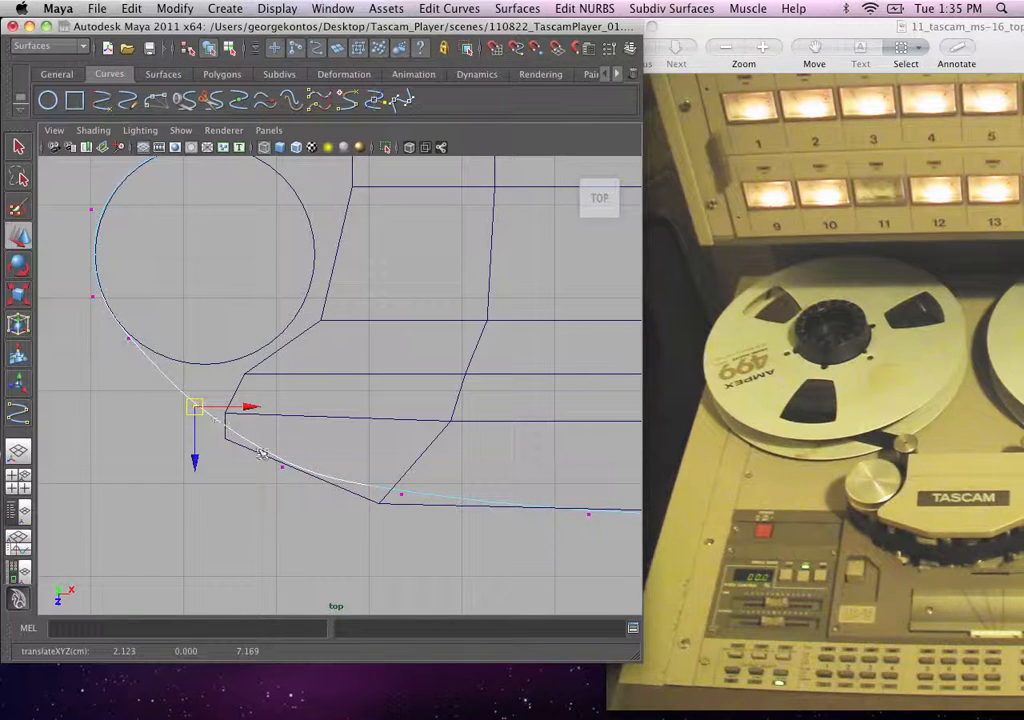
pyautogui.moveTo(283, 467); pyautogui.dragTo(291, 462)
# Step: Lower the vertex by the head cover's lower left corner and nudge the second-to-last vertex onto the cover's bottom edge
pyautogui.click(401, 494)
pyautogui.moveTo(404, 494); pyautogui.dragTo(416, 504)
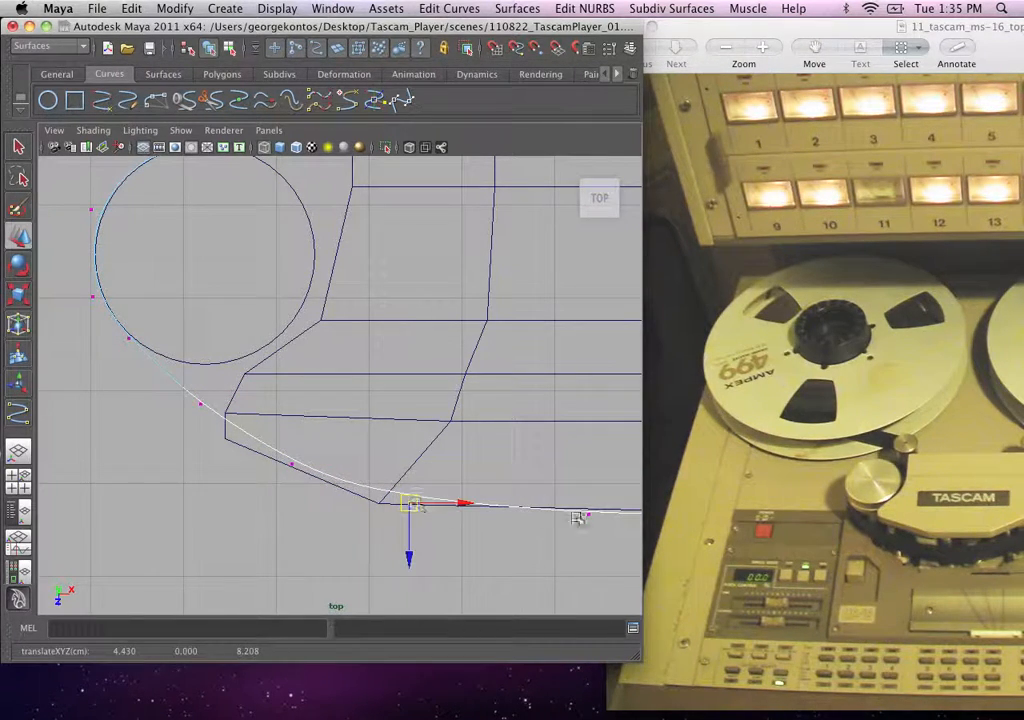
pyautogui.keyDown('alt'); pyautogui.moveTo(577, 518); pyautogui.dragTo(497, 466, button='middle'); pyautogui.keyUp('alt')
pyautogui.click(509, 464)
pyautogui.moveTo(513, 470); pyautogui.dragTo(515, 466)
pyautogui.keyDown('alt'); pyautogui.moveTo(483, 420); pyautogui.dragTo(428, 436, button='middle'); pyautogui.keyUp('alt')
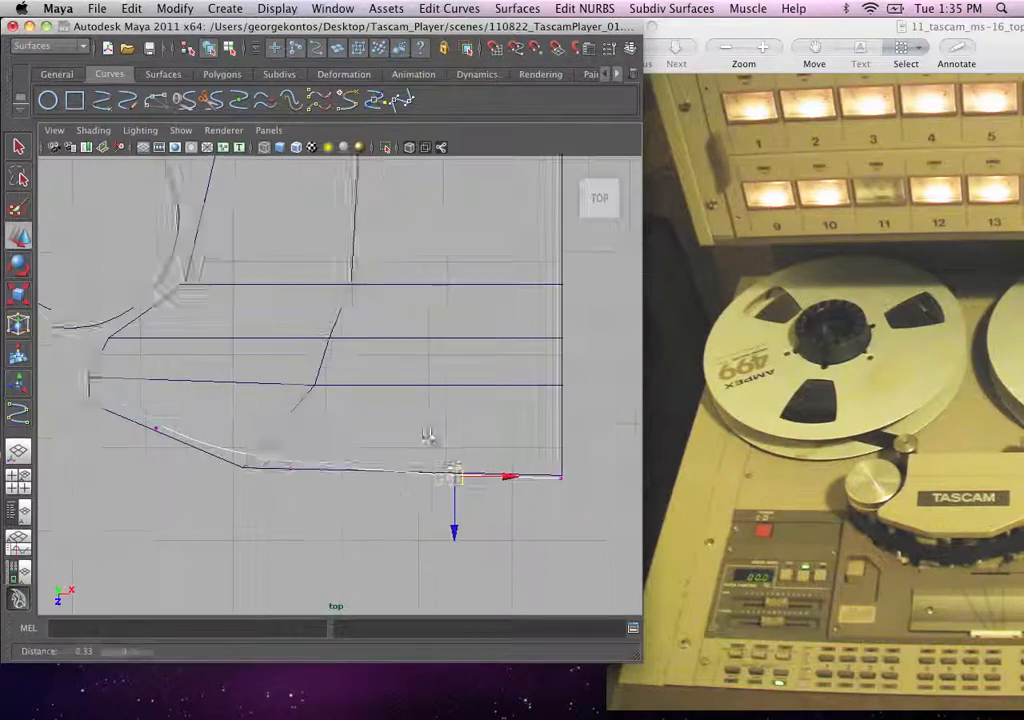
pyautogui.keyDown('alt'); pyautogui.moveTo(428, 436); pyautogui.dragTo(245, 350, button='right'); pyautogui.keyUp('alt')
pyautogui.keyDown('alt'); pyautogui.moveTo(291, 378); pyautogui.dragTo(337, 444, button='middle'); pyautogui.keyUp('alt')
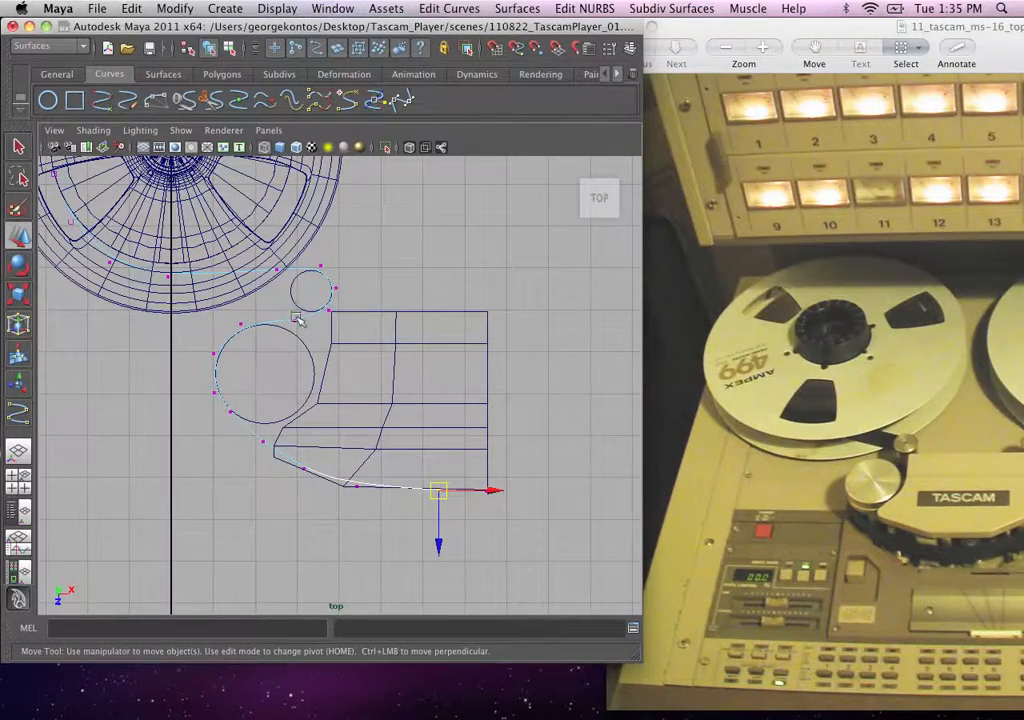
# Step: In the perspective view, select the tape curve with both roller circles and raise them off the grid toward the reel
pyautogui.moveTo(297, 318); pyautogui.dragTo(360, 298, button='right')
pyautogui.click(361, 266)
pyautogui.press('space')
pyautogui.moveTo(368, 267); pyautogui.dragTo(371, 231)
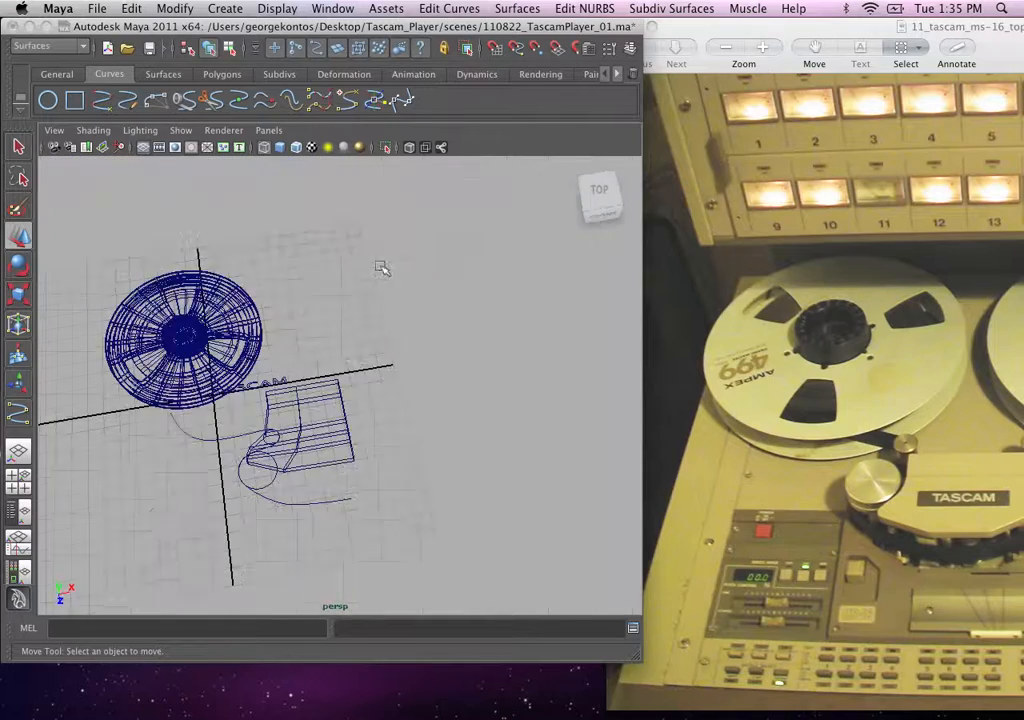
pyautogui.keyDown('alt'); pyautogui.moveTo(381, 302); pyautogui.dragTo(462, 228); pyautogui.keyUp('alt')
pyautogui.click(351, 533)
pyautogui.keyDown('alt'); pyautogui.moveTo(382, 551); pyautogui.dragTo(393, 536, button='middle'); pyautogui.keyUp('alt')
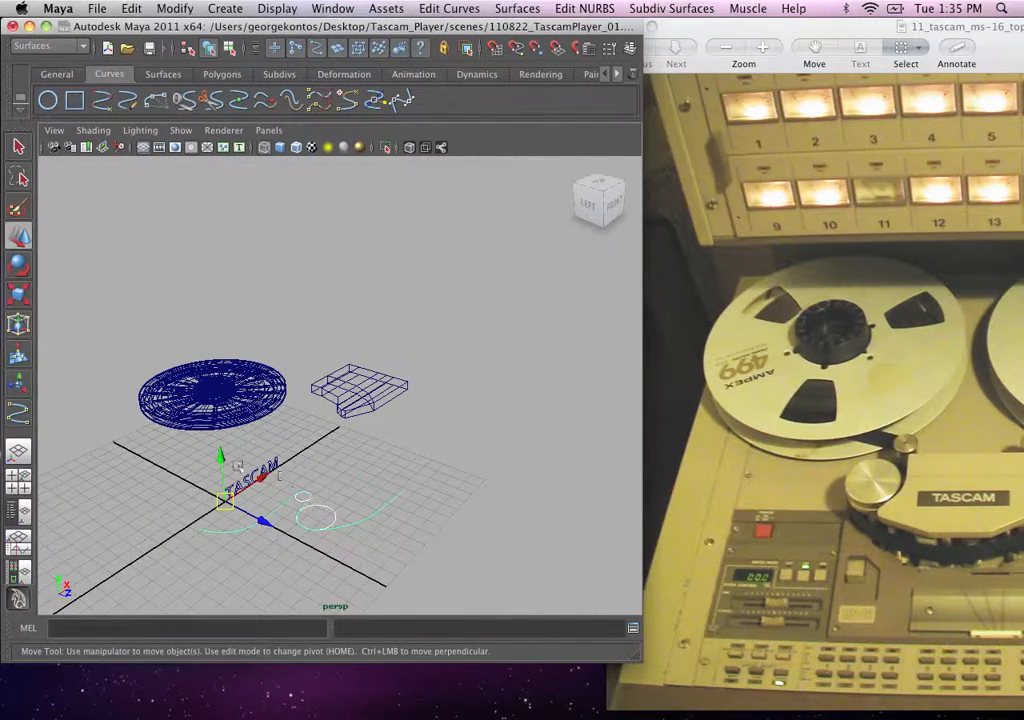
pyautogui.moveTo(222, 458); pyautogui.dragTo(222, 413)
# Step: In the front view, raise the tape curve and roller circles to mid-height between the reel's two flanges
pyautogui.press('space')
pyautogui.moveTo(322, 359); pyautogui.dragTo(337, 393)
pyautogui.keyDown('alt'); pyautogui.moveTo(231, 388); pyautogui.dragTo(314, 400, button='middle'); pyautogui.keyUp('alt')
pyautogui.keyDown('alt'); pyautogui.moveTo(314, 400); pyautogui.dragTo(462, 555, button='right'); pyautogui.keyUp('alt')
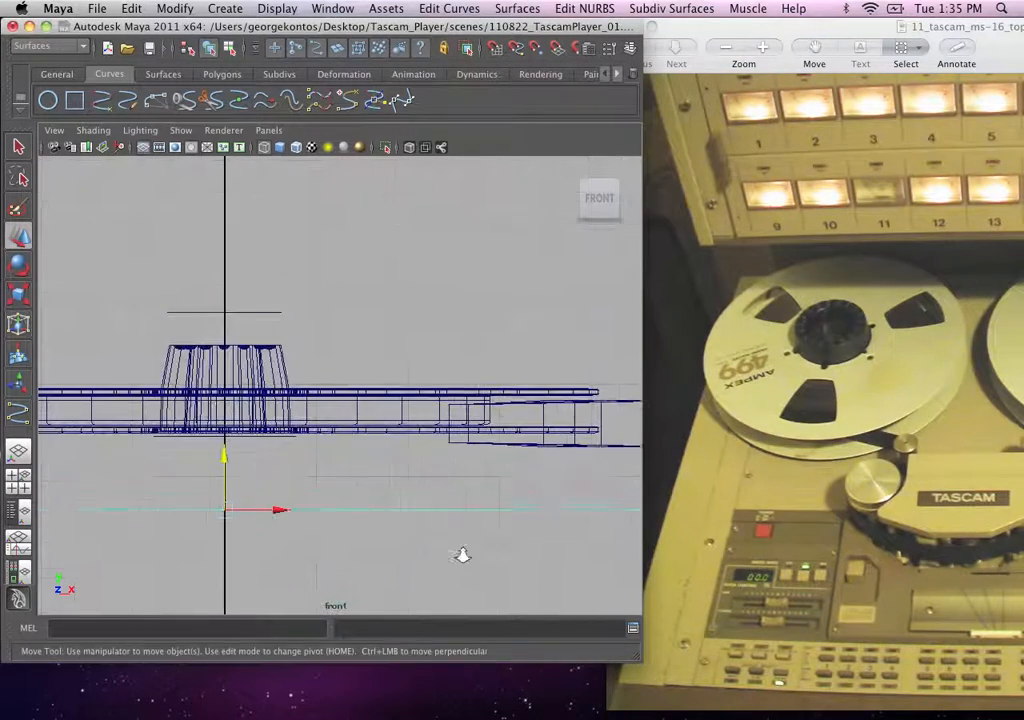
pyautogui.moveTo(227, 456); pyautogui.dragTo(229, 372)
pyautogui.keyDown('alt'); pyautogui.moveTo(229, 372); pyautogui.dragTo(347, 389, button='middle'); pyautogui.keyUp('alt')
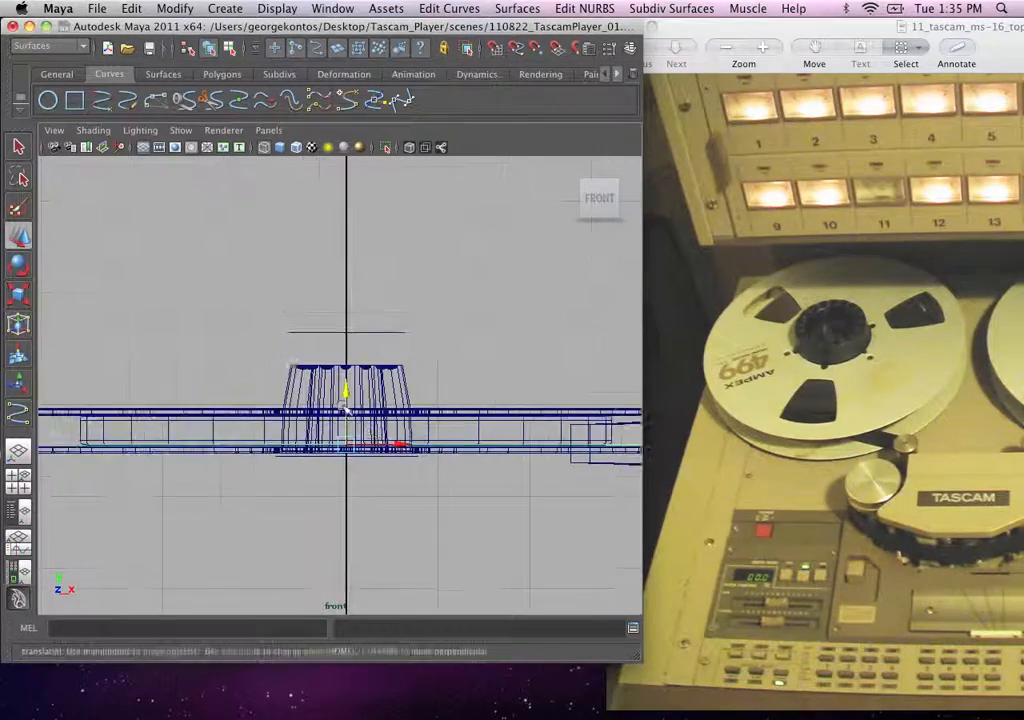
pyautogui.moveTo(350, 383); pyautogui.dragTo(350, 378)
pyautogui.keyDown('alt'); pyautogui.moveTo(348, 394); pyautogui.dragTo(385, 488, button='right'); pyautogui.keyUp('alt')
pyautogui.keyDown('alt'); pyautogui.moveTo(265, 470); pyautogui.dragTo(497, 374, button='middle'); pyautogui.keyUp('alt')
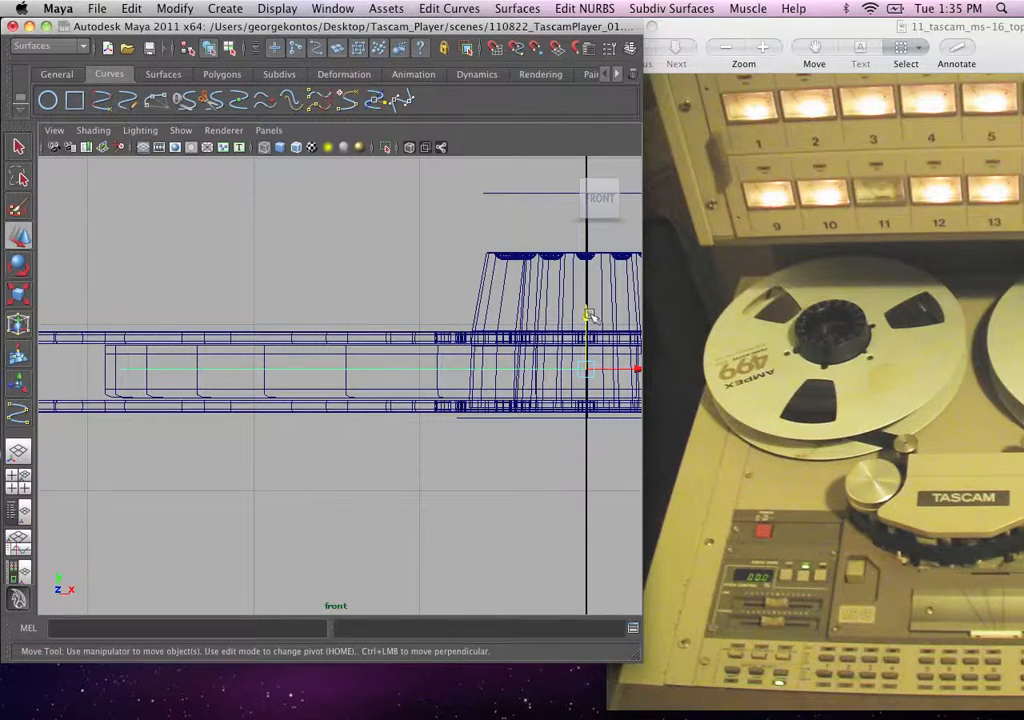
pyautogui.keyDown('alt'); pyautogui.moveTo(587, 318); pyautogui.dragTo(439, 309, button='right'); pyautogui.keyUp('alt')
# Step: Deselect the curves and examine the tape path's alignment with the reel, rollers and head cover in the perspective view
pyautogui.press('space')
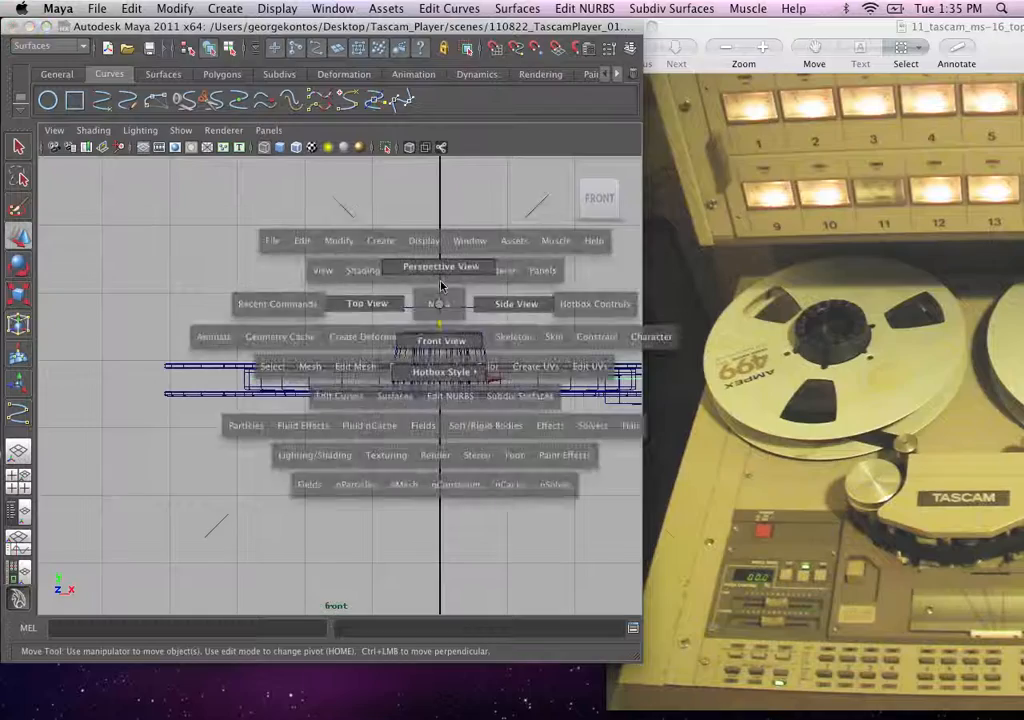
pyautogui.moveTo(440, 286); pyautogui.dragTo(440, 268)
pyautogui.keyDown('alt'); pyautogui.moveTo(487, 340); pyautogui.dragTo(389, 354); pyautogui.keyUp('alt')
pyautogui.keyDown('alt'); pyautogui.moveTo(389, 354); pyautogui.dragTo(455, 498, button='right'); pyautogui.keyUp('alt')
pyautogui.keyDown('alt'); pyautogui.moveTo(455, 498); pyautogui.dragTo(592, 443, button='middle'); pyautogui.keyUp('alt')
pyautogui.keyDown('alt'); pyautogui.moveTo(450, 350); pyautogui.dragTo(410, 333, button='right'); pyautogui.keyUp('alt')
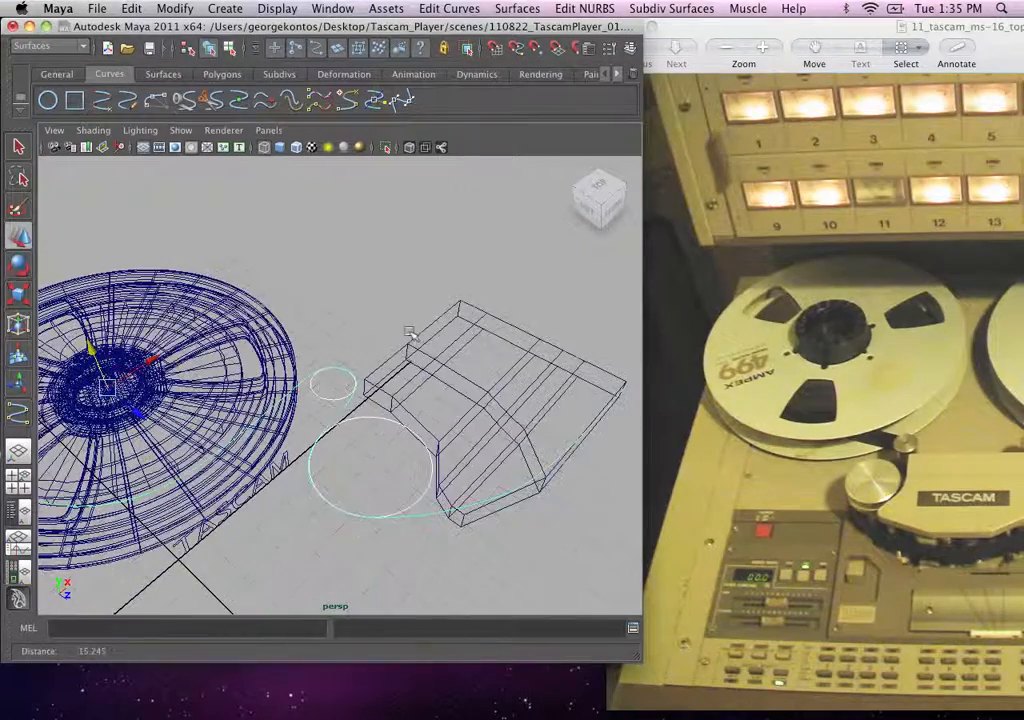
pyautogui.click(408, 331)
pyautogui.moveTo(366, 378)
pyautogui.keyDown('alt'); pyautogui.mouseDown()
pyautogui.moveTo(344, 314)
pyautogui.moveTo(347, 382)
pyautogui.mouseUp(); pyautogui.keyUp('alt')
pyautogui.keyDown('alt'); pyautogui.moveTo(347, 361); pyautogui.dragTo(455, 335, button='middle'); pyautogui.keyUp('alt')
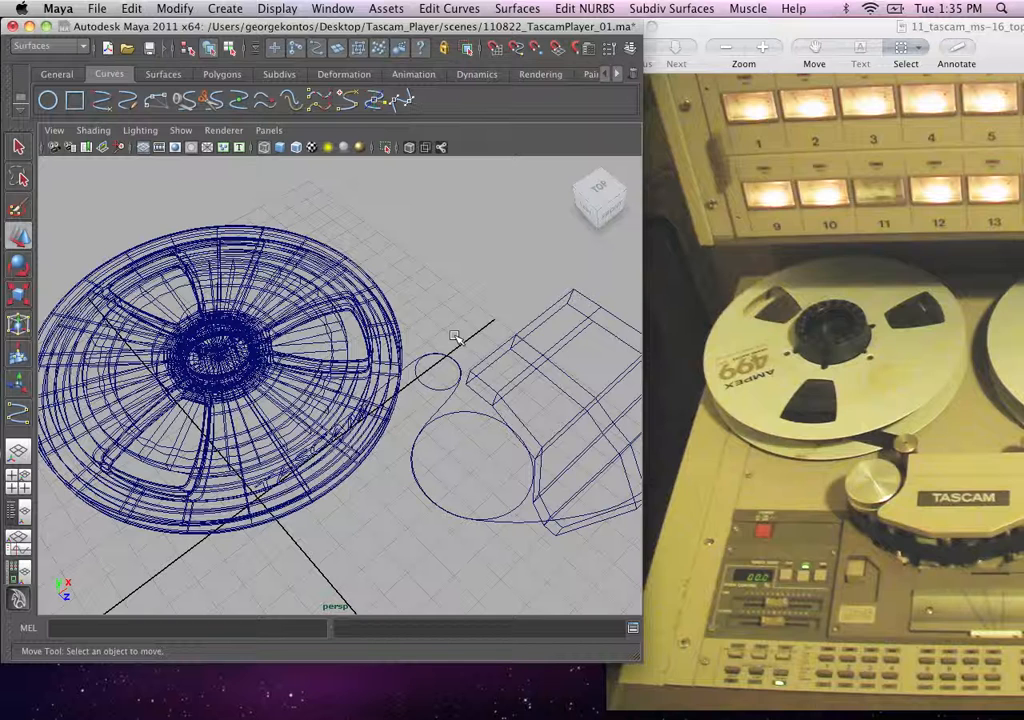
# Step: Examine in the side view how the tape curve sits between the reel's upper and lower flanges
pyautogui.press('space')
pyautogui.moveTo(411, 439); pyautogui.dragTo(480, 441)
pyautogui.keyDown('alt'); pyautogui.moveTo(205, 382); pyautogui.dragTo(325, 402, button='middle'); pyautogui.keyUp('alt')
pyautogui.keyDown('alt'); pyautogui.moveTo(325, 402); pyautogui.dragTo(314, 500, button='right'); pyautogui.keyUp('alt')
pyautogui.keyDown('alt'); pyautogui.moveTo(314, 500); pyautogui.dragTo(427, 487, button='middle'); pyautogui.keyUp('alt')
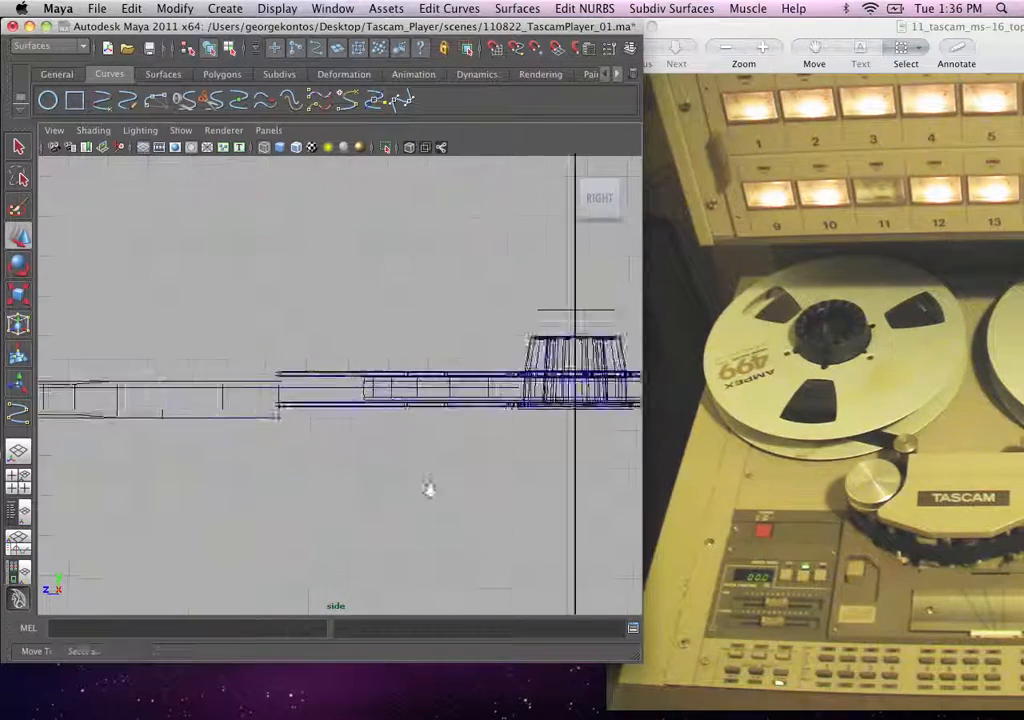
pyautogui.keyDown('alt'); pyautogui.moveTo(427, 487); pyautogui.dragTo(410, 508, button='right'); pyautogui.keyUp('alt')
pyautogui.keyDown('alt'); pyautogui.moveTo(410, 508); pyautogui.dragTo(40, 466, button='middle'); pyautogui.keyUp('alt')
pyautogui.keyDown('alt'); pyautogui.moveTo(40, 466); pyautogui.dragTo(426, 480, button='right'); pyautogui.keyUp('alt')
pyautogui.keyDown('alt'); pyautogui.moveTo(426, 480); pyautogui.dragTo(133, 491, button='middle'); pyautogui.keyUp('alt')
pyautogui.keyDown('alt'); pyautogui.moveTo(470, 426); pyautogui.dragTo(478, 459, button='middle'); pyautogui.keyUp('alt')
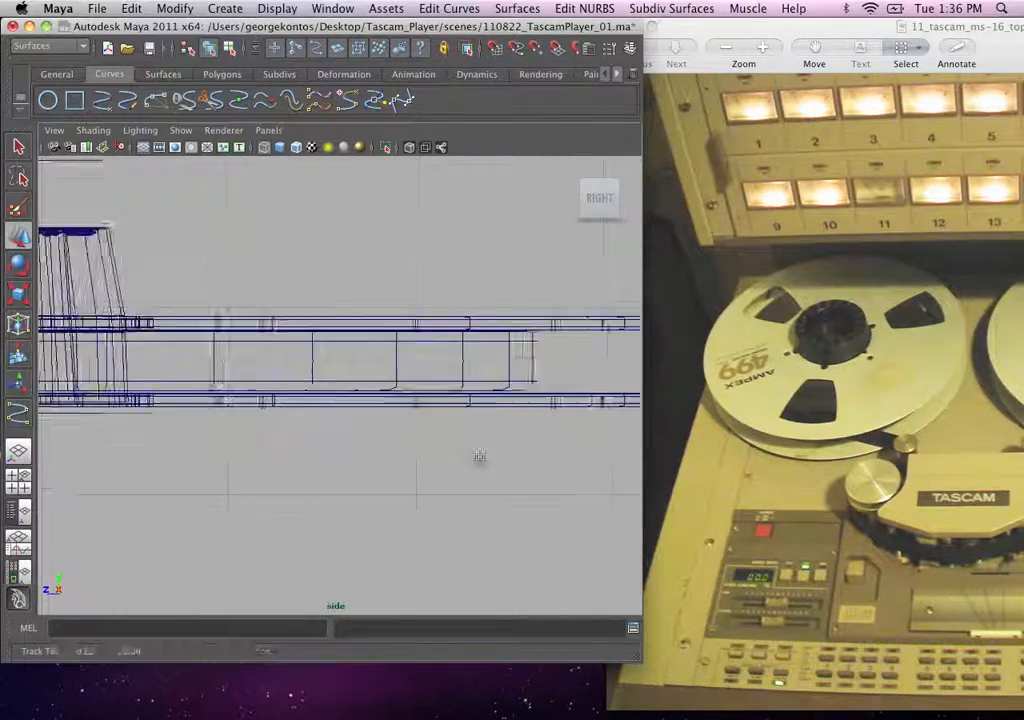
pyautogui.keyDown('alt'); pyautogui.moveTo(184, 425); pyautogui.dragTo(560, 431, button='middle'); pyautogui.keyUp('alt')
pyautogui.keyDown('alt'); pyautogui.moveTo(190, 444); pyautogui.dragTo(630, 481, button='middle'); pyautogui.keyUp('alt')
pyautogui.keyDown('alt'); pyautogui.moveTo(192, 424); pyautogui.dragTo(260, 410, button='right'); pyautogui.keyUp('alt')
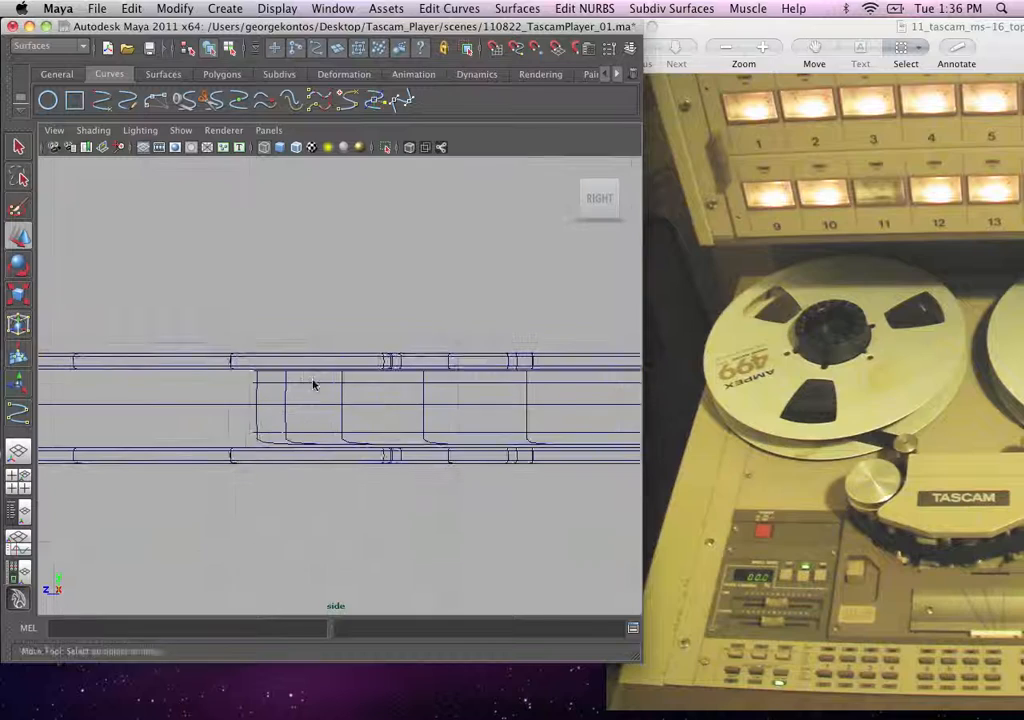
# Step: In the front view, draw a straight vertical four-point CV curve spanning the gap between the reel's two flanges as the tape-width profile
pyautogui.press('space')
pyautogui.moveTo(314, 383); pyautogui.dragTo(320, 415)
pyautogui.keyDown('alt'); pyautogui.moveTo(265, 389); pyautogui.dragTo(391, 425, button='middle'); pyautogui.keyUp('alt')
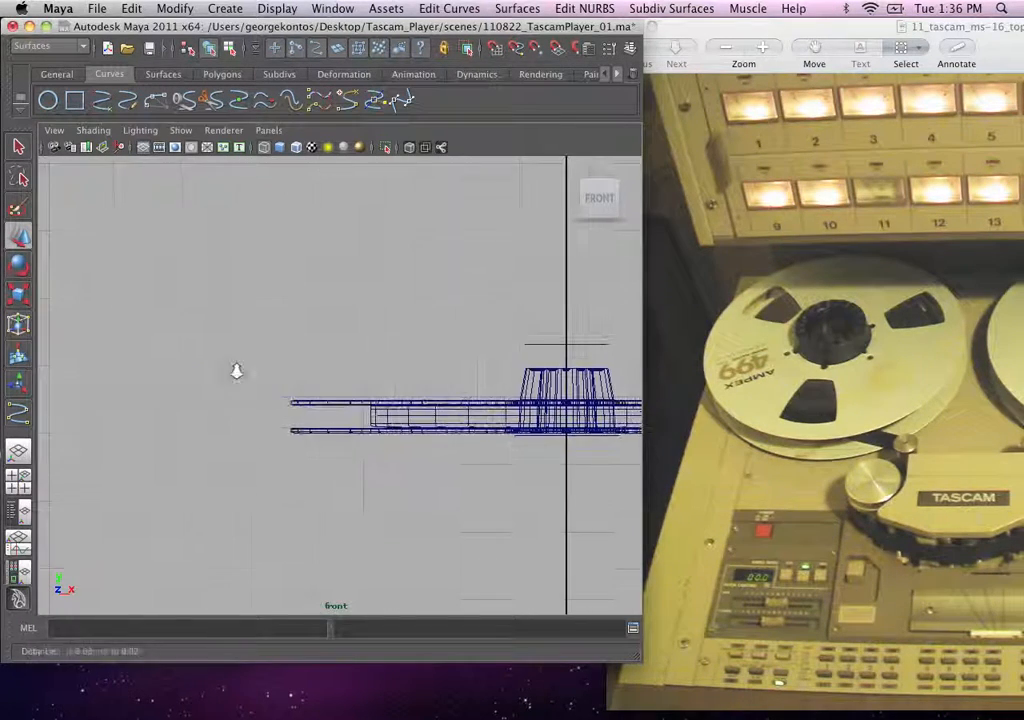
pyautogui.keyDown('alt'); pyautogui.moveTo(235, 370); pyautogui.dragTo(450, 531, button='right'); pyautogui.keyUp('alt')
pyautogui.keyDown('alt'); pyautogui.moveTo(450, 531); pyautogui.dragTo(379, 386, button='middle'); pyautogui.keyUp('alt')
pyautogui.keyDown('alt'); pyautogui.moveTo(379, 386); pyautogui.dragTo(450, 428, button='right'); pyautogui.keyUp('alt')
pyautogui.keyDown('alt'); pyautogui.moveTo(424, 432); pyautogui.dragTo(384, 470, button='middle'); pyautogui.keyUp('alt')
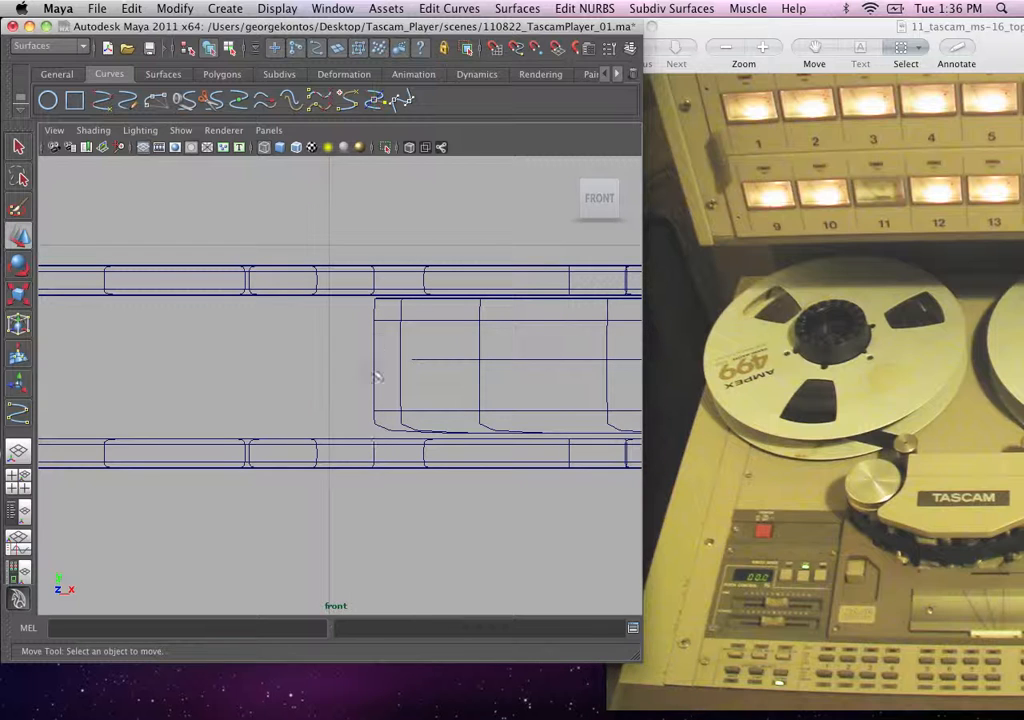
pyautogui.click(129, 8)
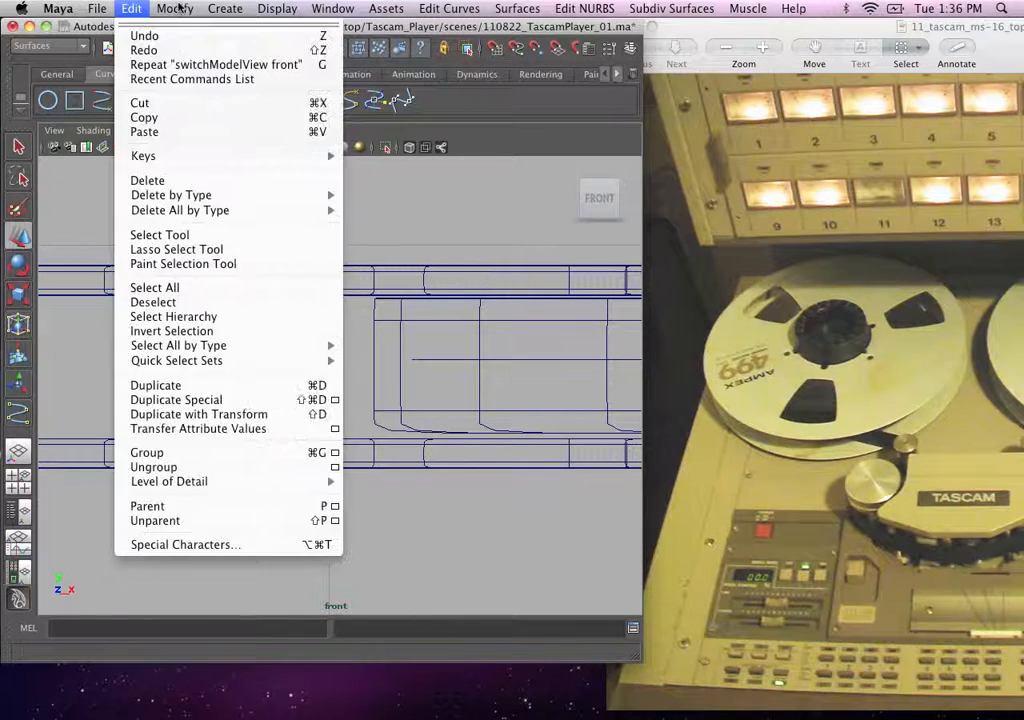
pyautogui.moveTo(225, 8)
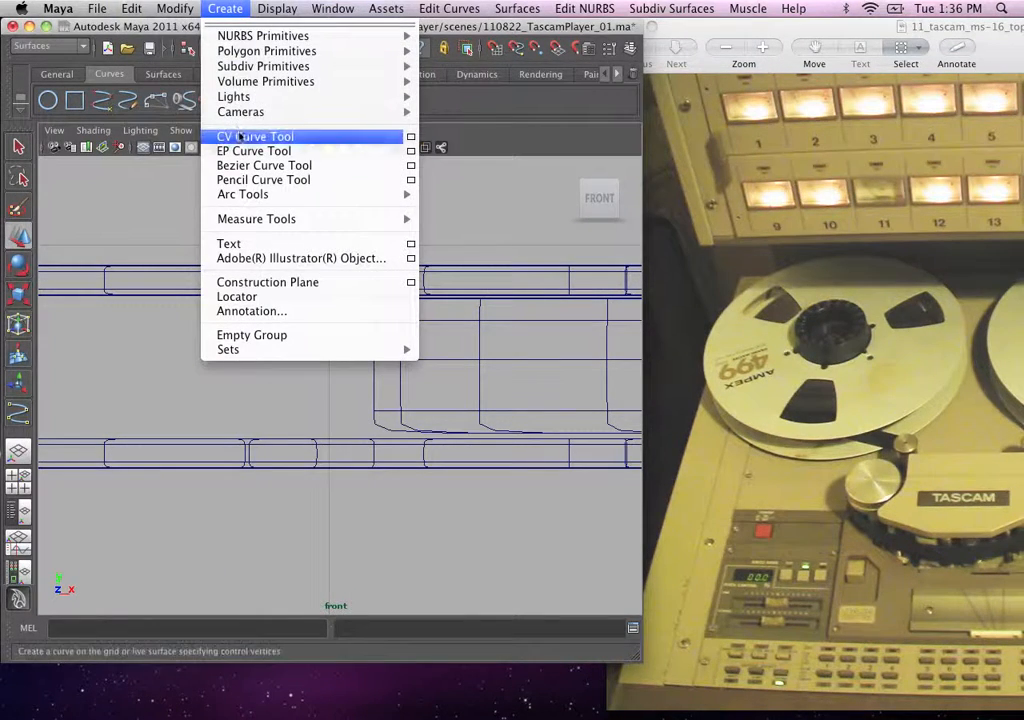
pyautogui.click(252, 136)
pyautogui.moveTo(270, 359)
pyautogui.keyDown('alt'); pyautogui.mouseDown(button='right')
pyautogui.moveTo(400, 414)
pyautogui.moveTo(325, 287)
pyautogui.mouseUp(button='right'); pyautogui.keyUp('alt')
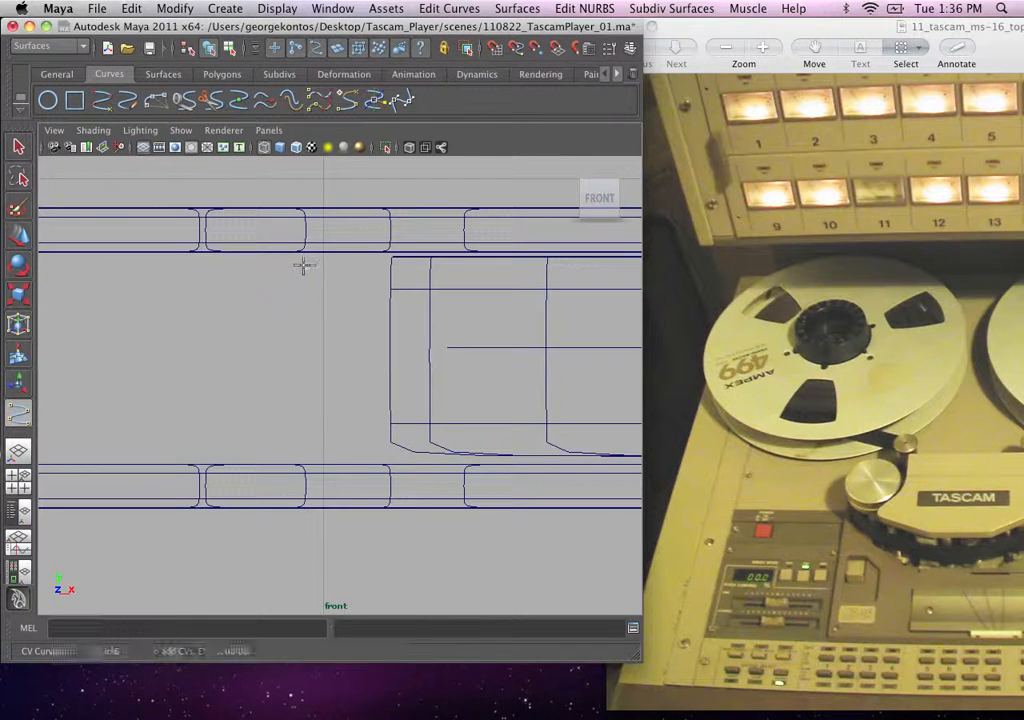
pyautogui.click(307, 263)
pyautogui.click(306, 309)
pyautogui.click(303, 376)
pyautogui.moveTo(303, 376); pyautogui.dragTo(305, 382)
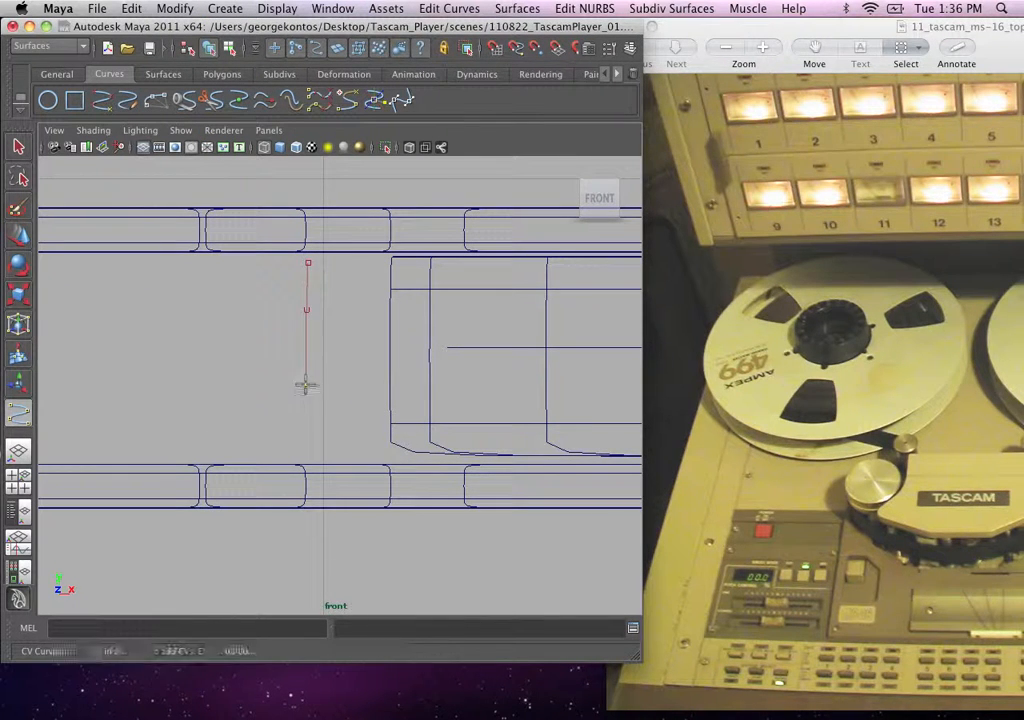
pyautogui.moveTo(305, 428); pyautogui.dragTo(306, 446)
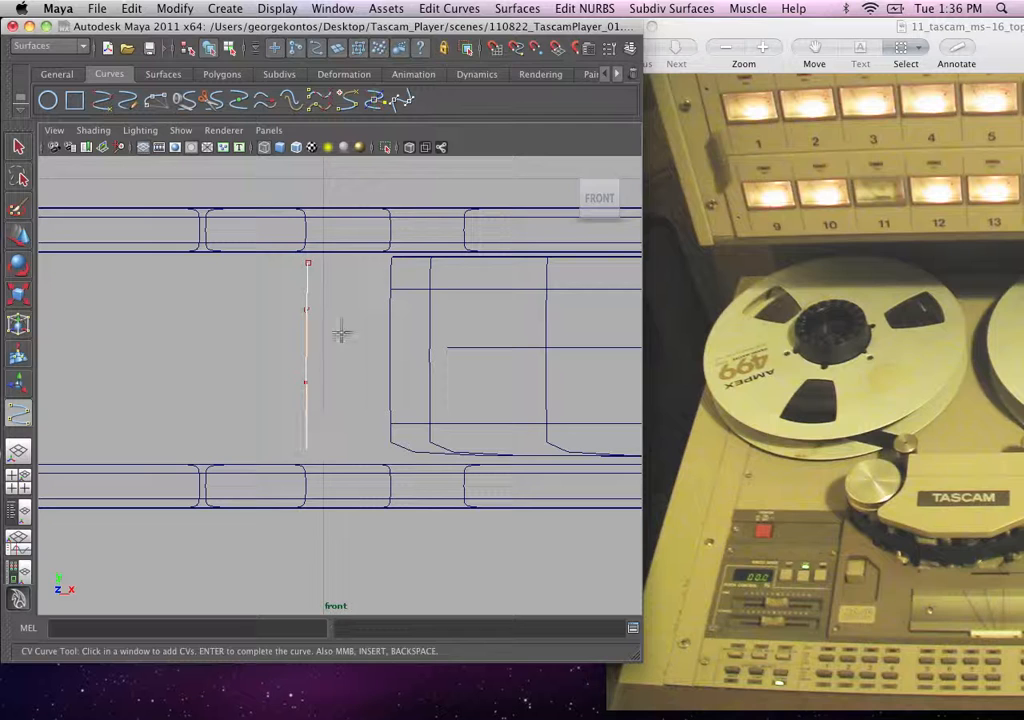
pyautogui.press('Return')
# Step: Center the pivot of the vertical profile line
pyautogui.press('w')
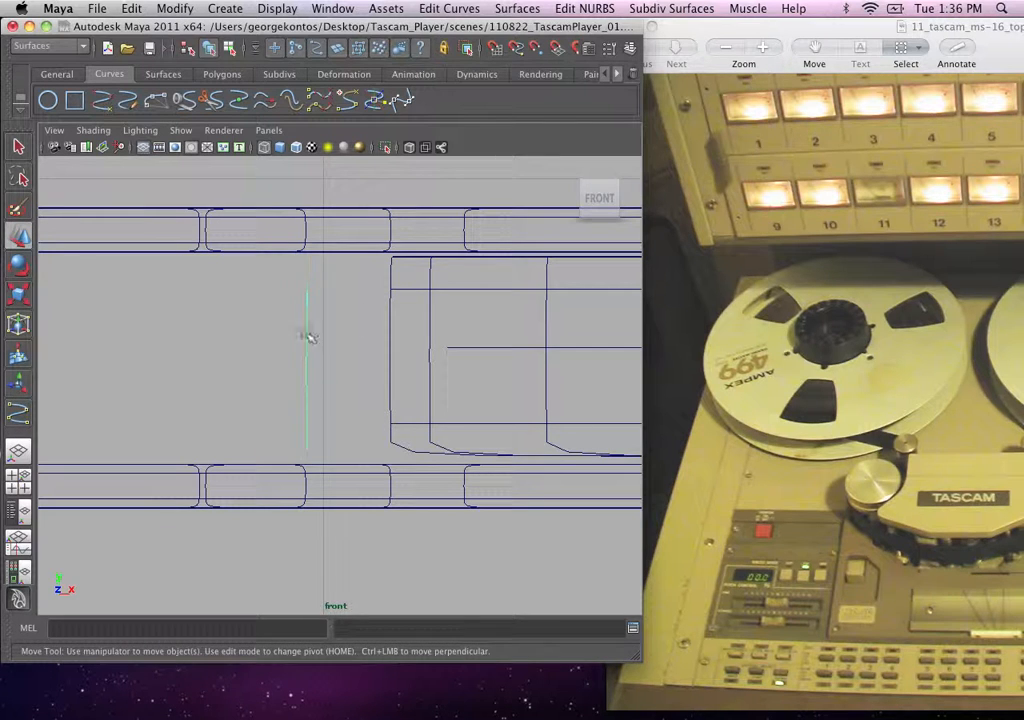
pyautogui.press('space')
pyautogui.moveTo(329, 360); pyautogui.dragTo(331, 318)
pyautogui.keyDown('alt'); pyautogui.moveTo(293, 356); pyautogui.dragTo(338, 405, button='right'); pyautogui.keyUp('alt')
pyautogui.keyDown('alt'); pyautogui.moveTo(338, 425); pyautogui.dragTo(366, 352); pyautogui.keyUp('alt')
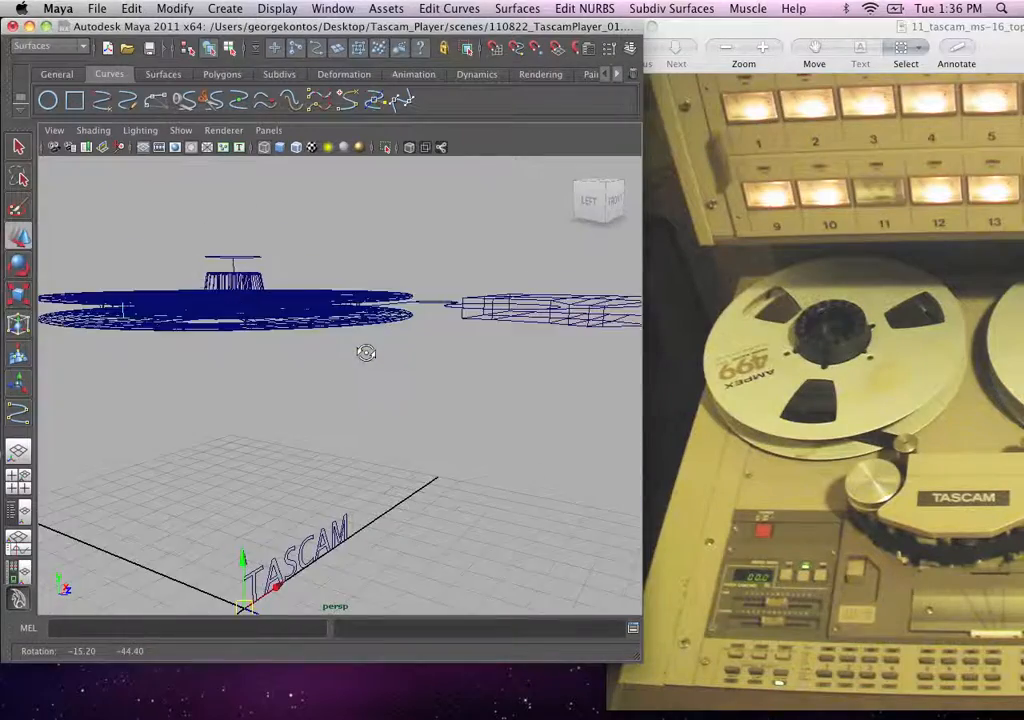
pyautogui.keyDown('alt'); pyautogui.moveTo(366, 352); pyautogui.dragTo(285, 338, button='right'); pyautogui.keyUp('alt')
pyautogui.click(131, 8)
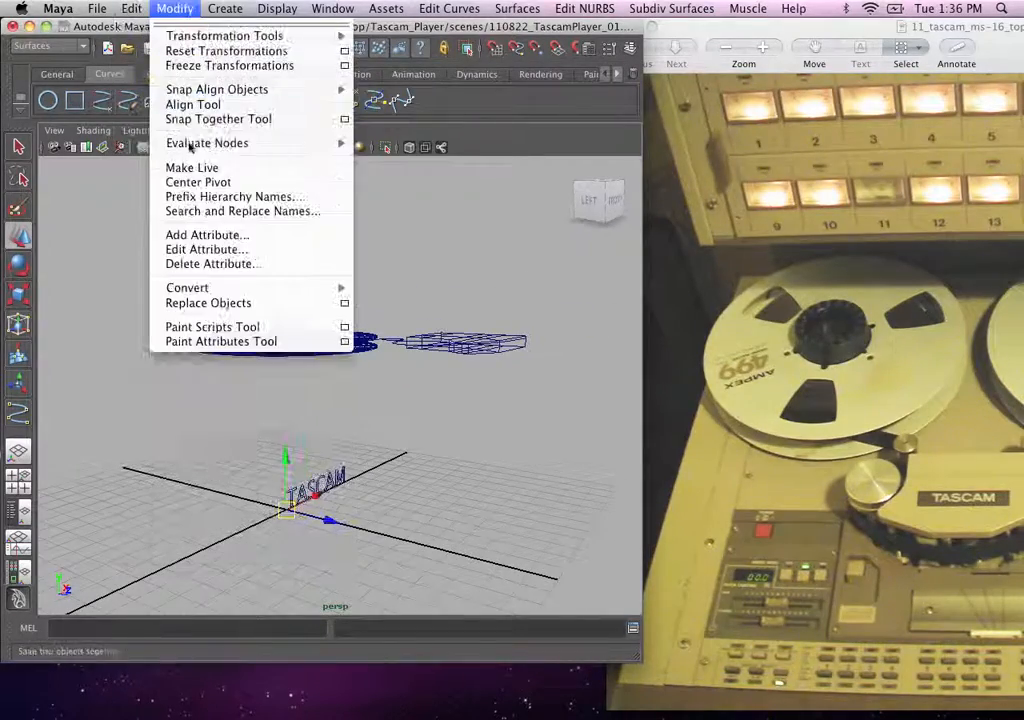
pyautogui.click(195, 183)
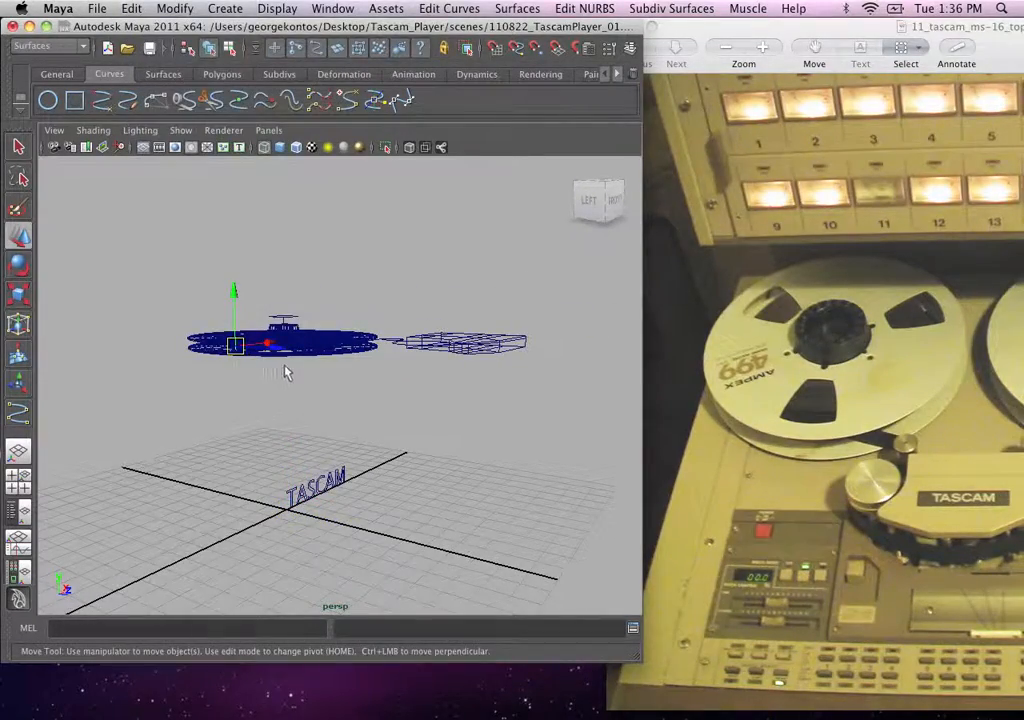
# Step: Examine the vertical profile line's position relative to the reel and the tape curve in the perspective view
pyautogui.keyDown('alt'); pyautogui.moveTo(285, 397); pyautogui.dragTo(238, 396); pyautogui.keyUp('alt')
pyautogui.keyDown('alt'); pyautogui.moveTo(238, 400); pyautogui.dragTo(320, 476, button='right'); pyautogui.keyUp('alt')
pyautogui.keyDown('alt'); pyautogui.moveTo(279, 446); pyautogui.dragTo(393, 480, button='middle'); pyautogui.keyUp('alt')
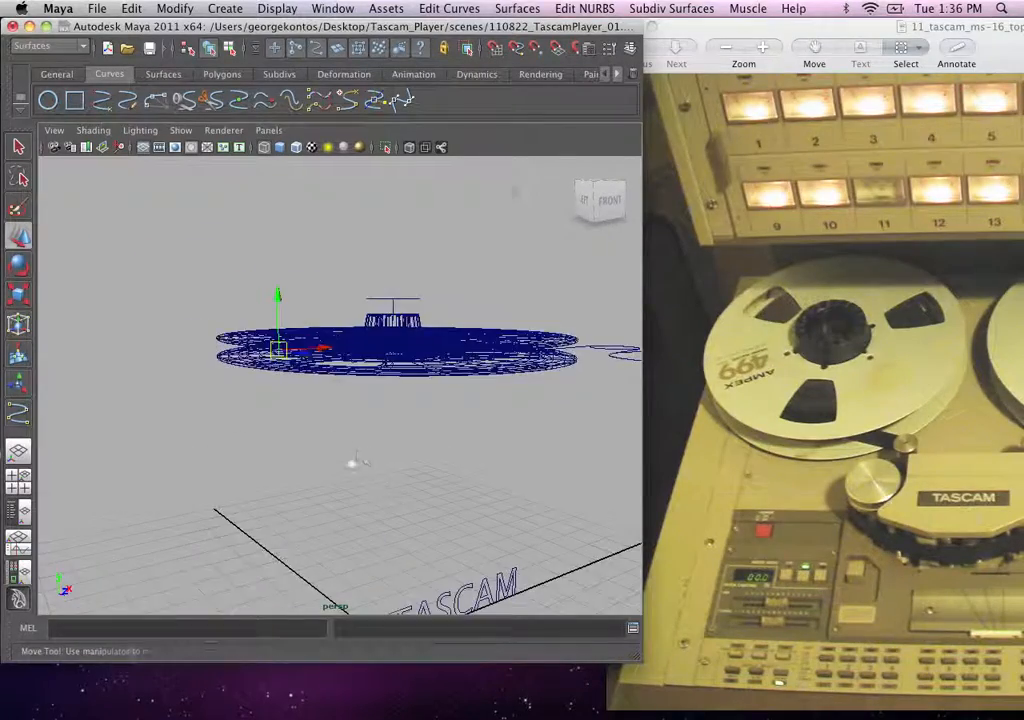
pyautogui.keyDown('alt'); pyautogui.moveTo(352, 463); pyautogui.dragTo(268, 390, button='right'); pyautogui.keyUp('alt')
pyautogui.keyDown('alt'); pyautogui.moveTo(180, 330); pyautogui.dragTo(310, 480); pyautogui.keyUp('alt')
pyautogui.keyDown('alt'); pyautogui.moveTo(298, 513); pyautogui.dragTo(229, 426, button='right'); pyautogui.keyUp('alt')
pyautogui.keyDown('alt'); pyautogui.moveTo(290, 505); pyautogui.dragTo(293, 417); pyautogui.keyUp('alt')
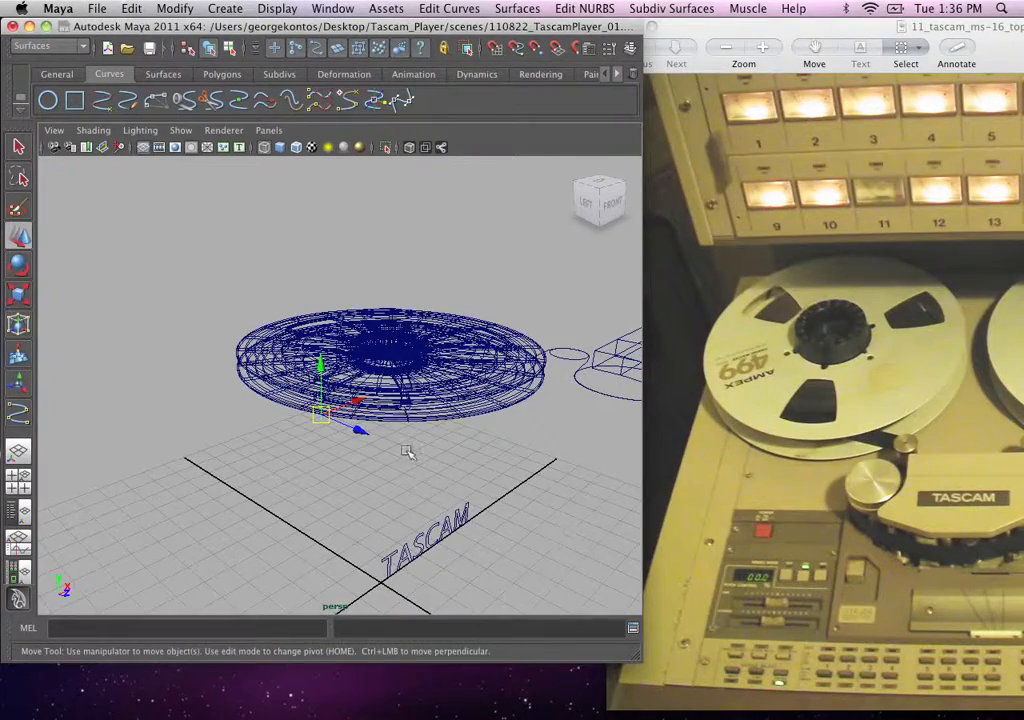
pyautogui.keyDown('alt'); pyautogui.moveTo(407, 452); pyautogui.dragTo(397, 466); pyautogui.keyUp('alt')
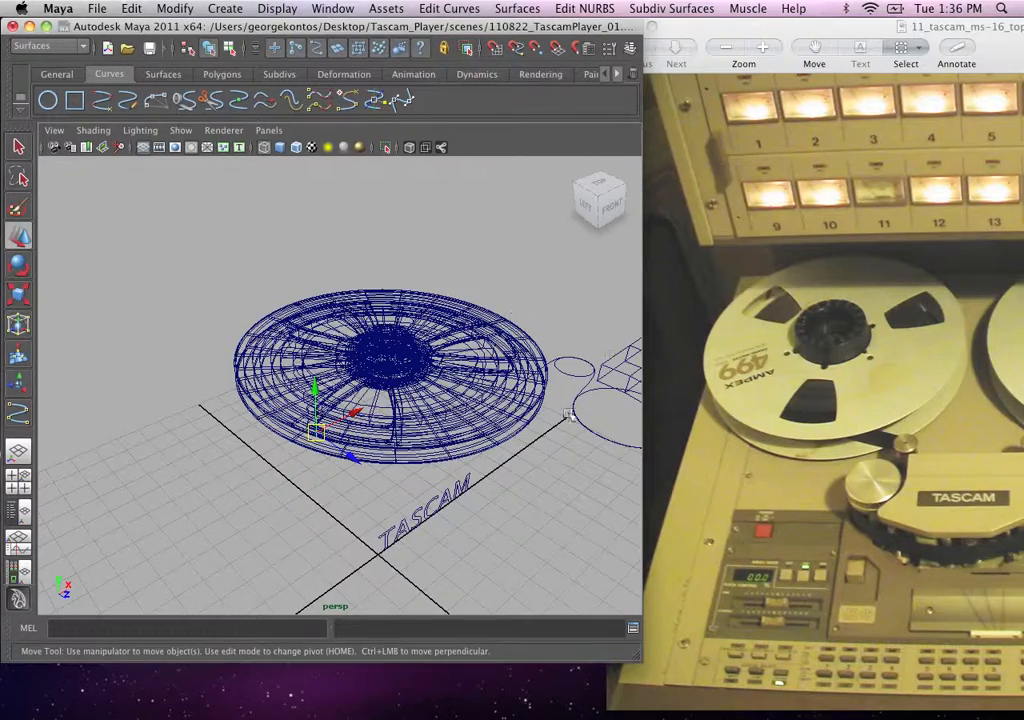
pyautogui.keyDown('alt'); pyautogui.moveTo(478, 480); pyautogui.dragTo(446, 475); pyautogui.keyUp('alt')
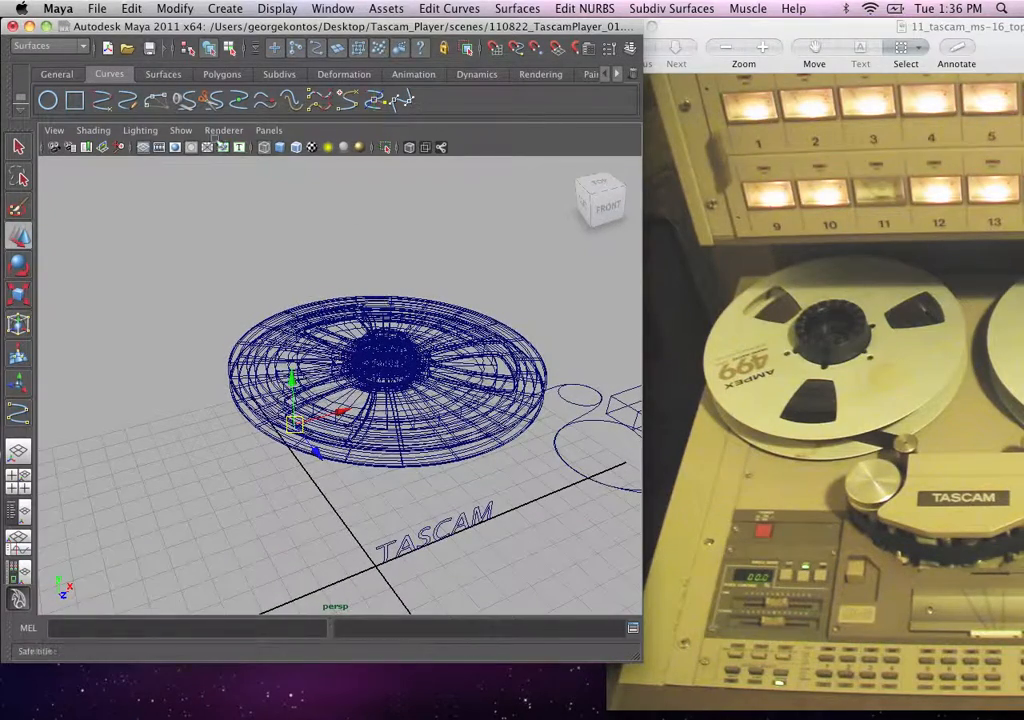
# Step: Hide the polygon objects in the perspective view to isolate the tape curve, roller circles and vertical profile line
pyautogui.click(181, 131)
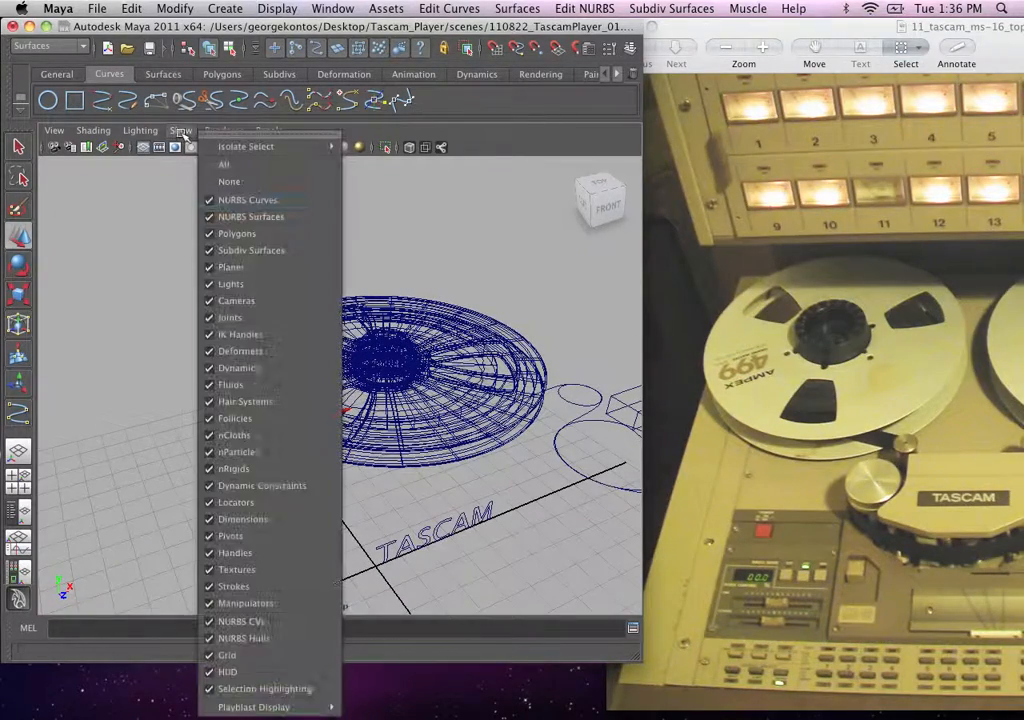
pyautogui.click(240, 235)
pyautogui.keyDown('alt'); pyautogui.moveTo(318, 391); pyautogui.dragTo(392, 404); pyautogui.keyUp('alt')
pyautogui.keyDown('alt'); pyautogui.moveTo(392, 404); pyautogui.dragTo(288, 344, button='middle'); pyautogui.keyUp('alt')
pyautogui.keyDown('alt'); pyautogui.moveTo(288, 344); pyautogui.dragTo(427, 398, button='right'); pyautogui.keyUp('alt')
pyautogui.keyDown('alt'); pyautogui.moveTo(427, 398); pyautogui.dragTo(357, 395); pyautogui.keyUp('alt')
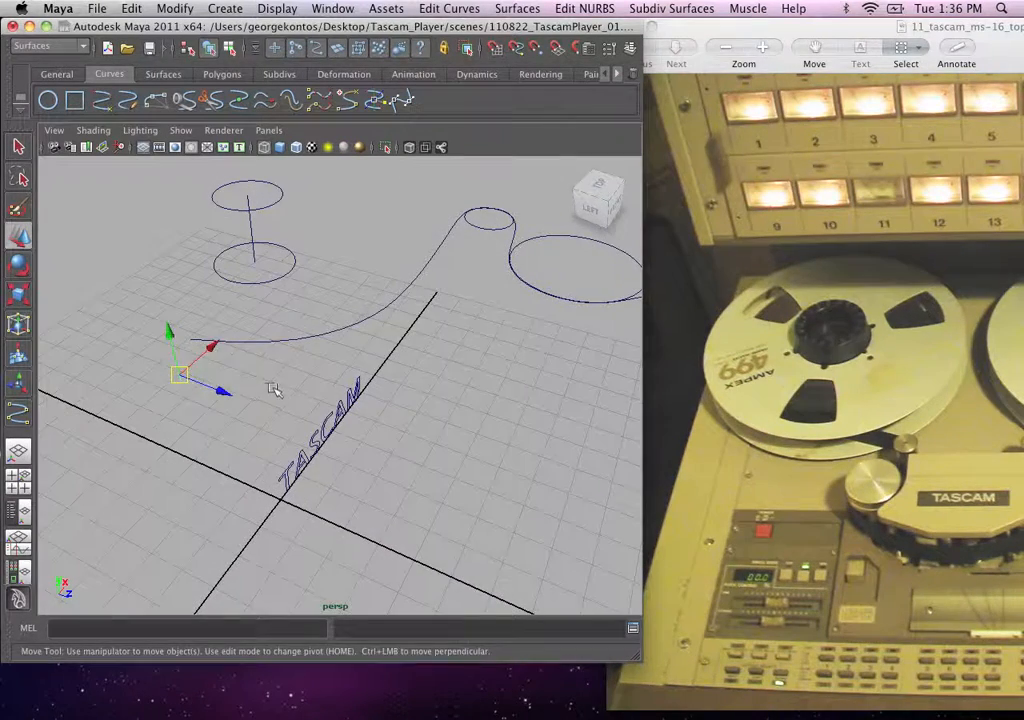
# Step: With curve snapping on, move the vertical profile line onto the reel-side end of the tape curve
pyautogui.click(212, 387)
pyautogui.press('z')
pyautogui.keyDown('alt'); pyautogui.moveTo(254, 379); pyautogui.dragTo(347, 316, button='right'); pyautogui.keyUp('alt')
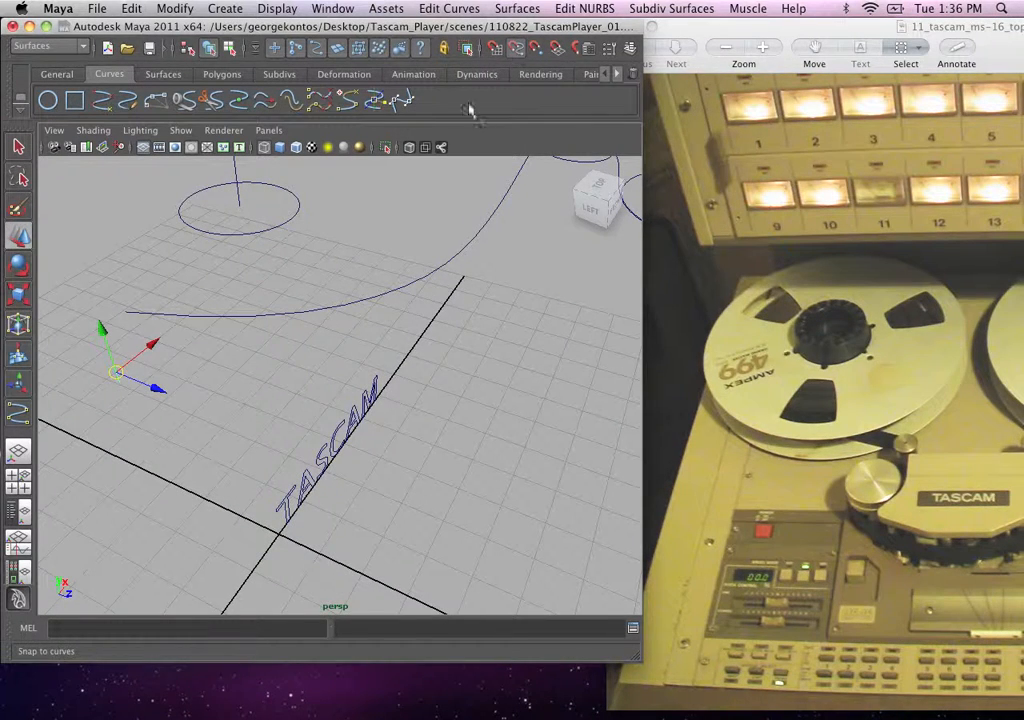
pyautogui.moveTo(272, 313); pyautogui.dragTo(194, 320, button='middle')
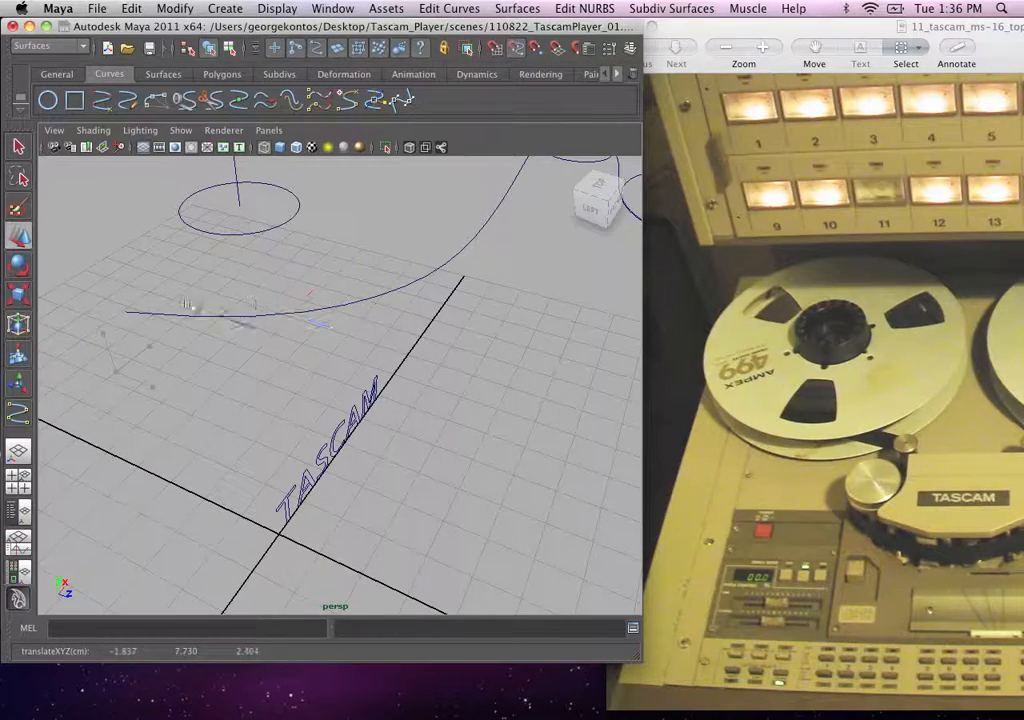
pyautogui.keyDown('alt'); pyautogui.moveTo(197, 299); pyautogui.dragTo(299, 382); pyautogui.keyUp('alt')
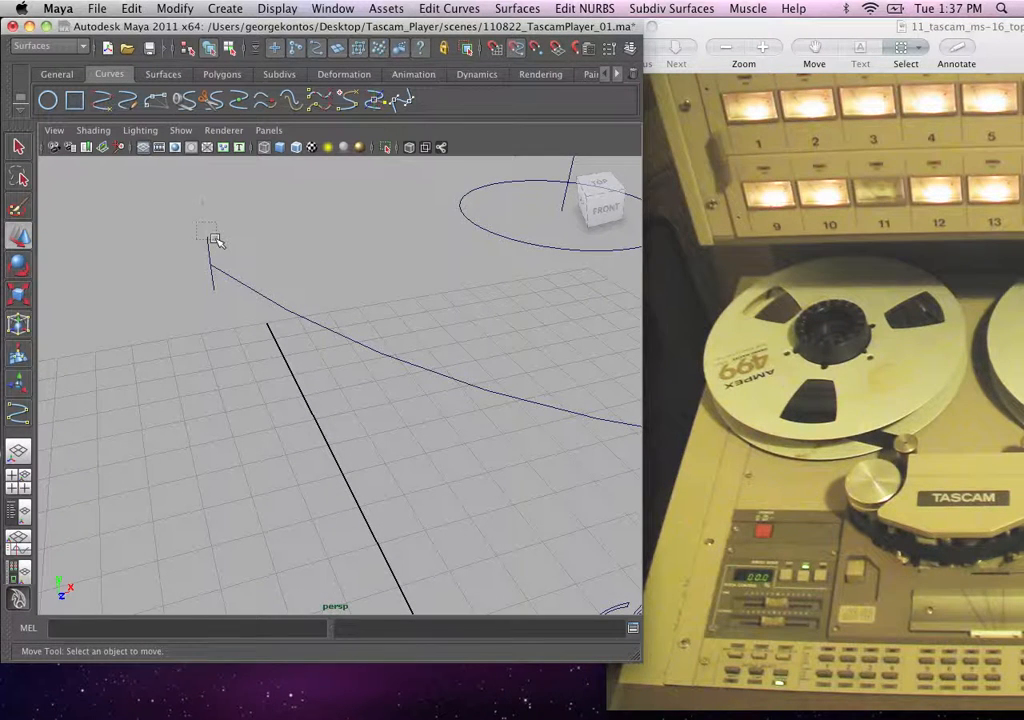
# Step: Extrude the vertical profile along the tape curve as a NURBS surface with default options: Tube, At path, Component, Profile normal
pyautogui.moveTo(215, 240); pyautogui.dragTo(218, 248)
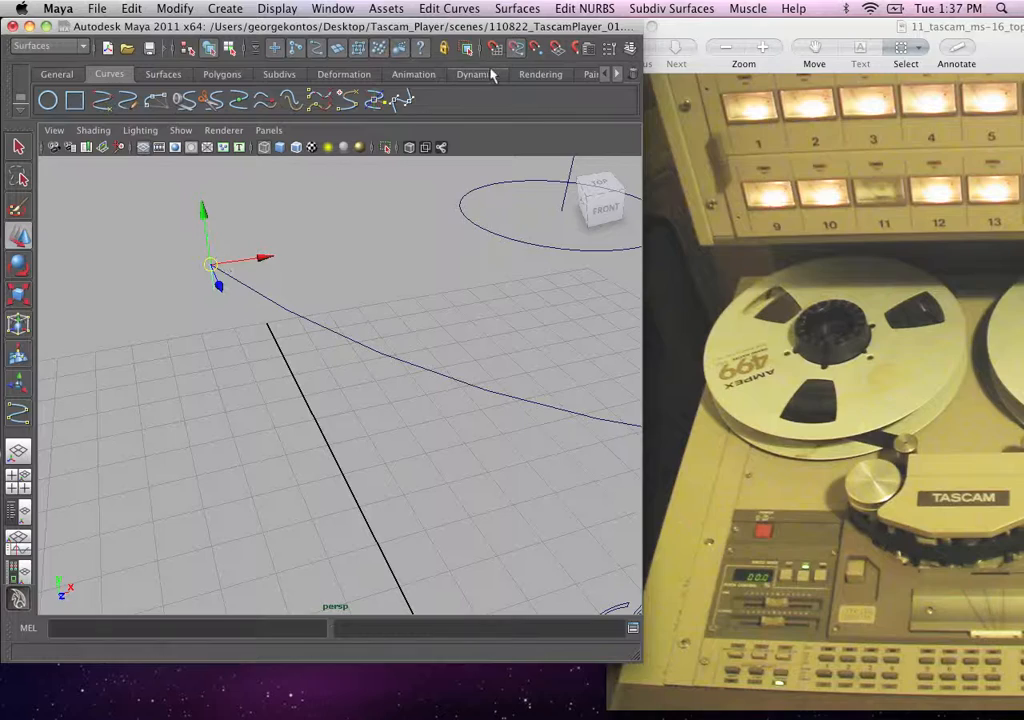
pyautogui.keyDown('alt'); pyautogui.moveTo(338, 238); pyautogui.dragTo(287, 402); pyautogui.keyUp('alt')
pyautogui.click(286, 430)
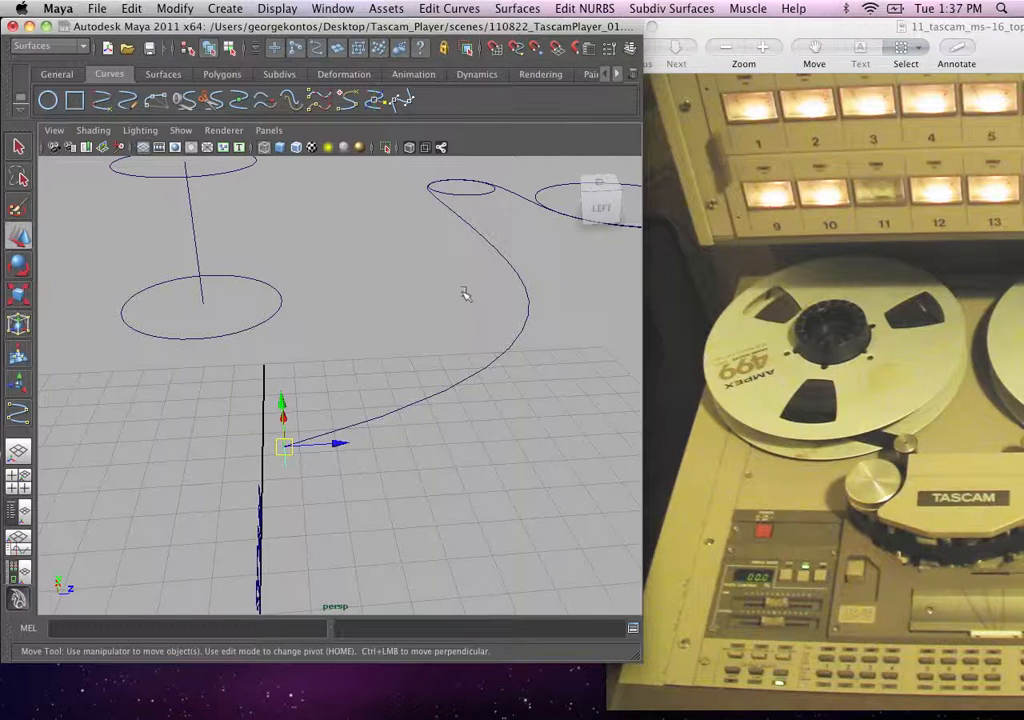
pyautogui.click(522, 345)
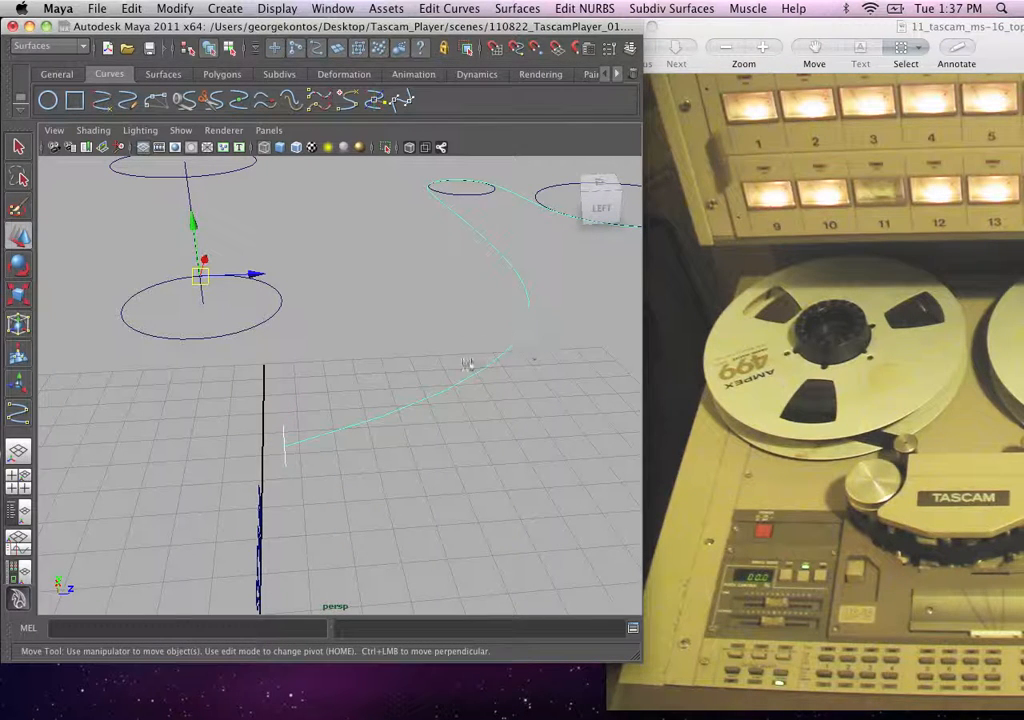
pyautogui.click(517, 8)
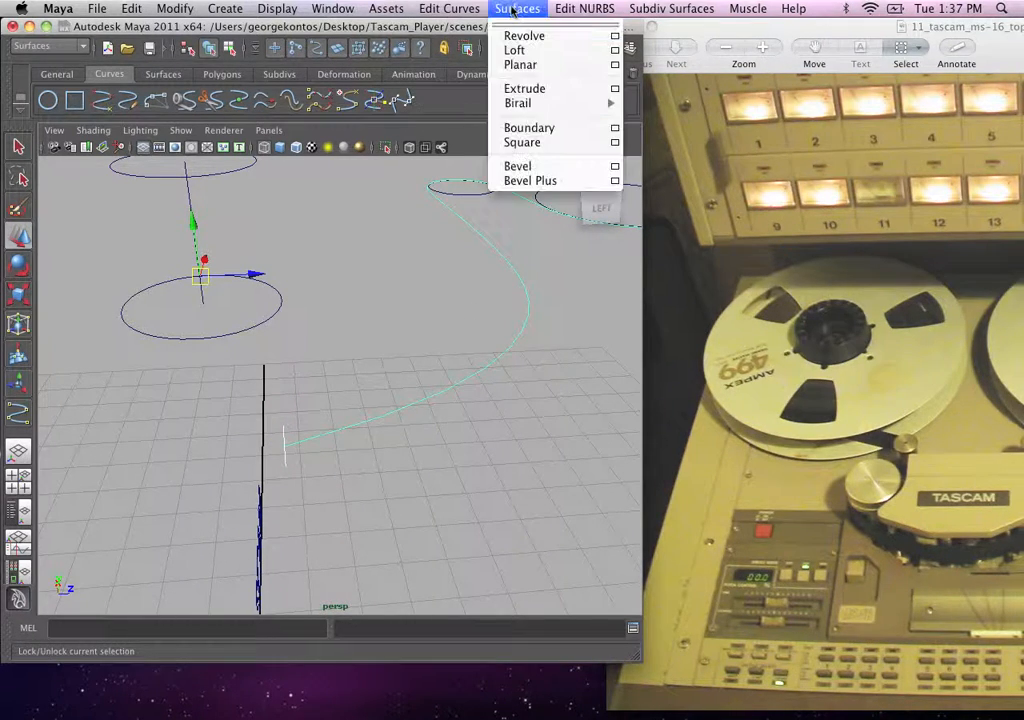
pyautogui.click(550, 88)
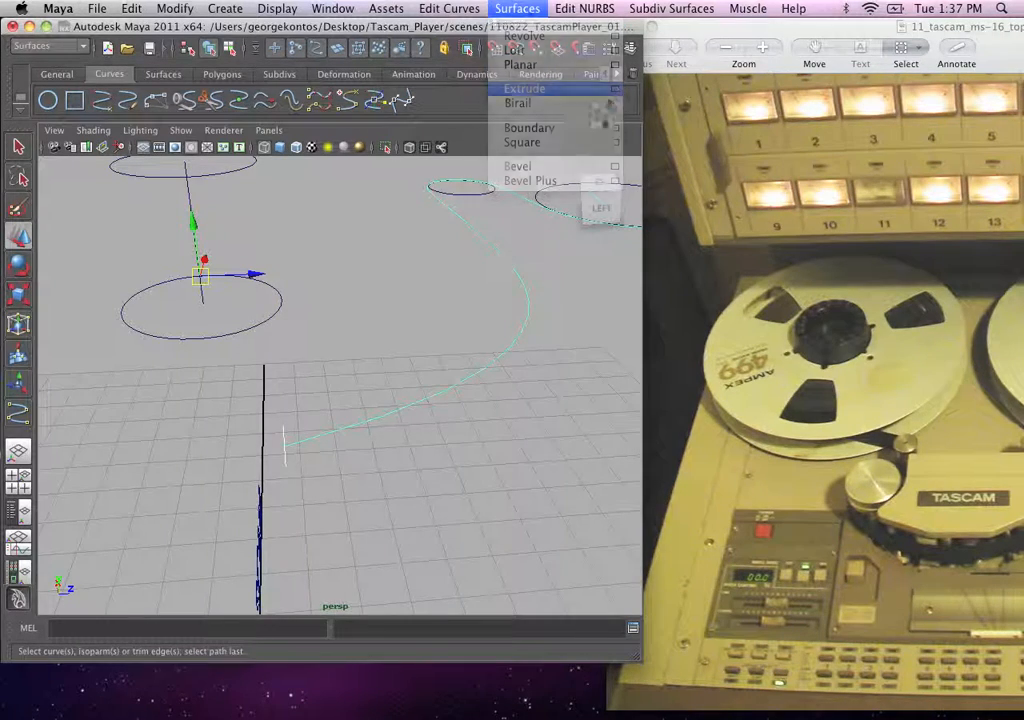
pyautogui.moveTo(556, 44); pyautogui.dragTo(370, 29)
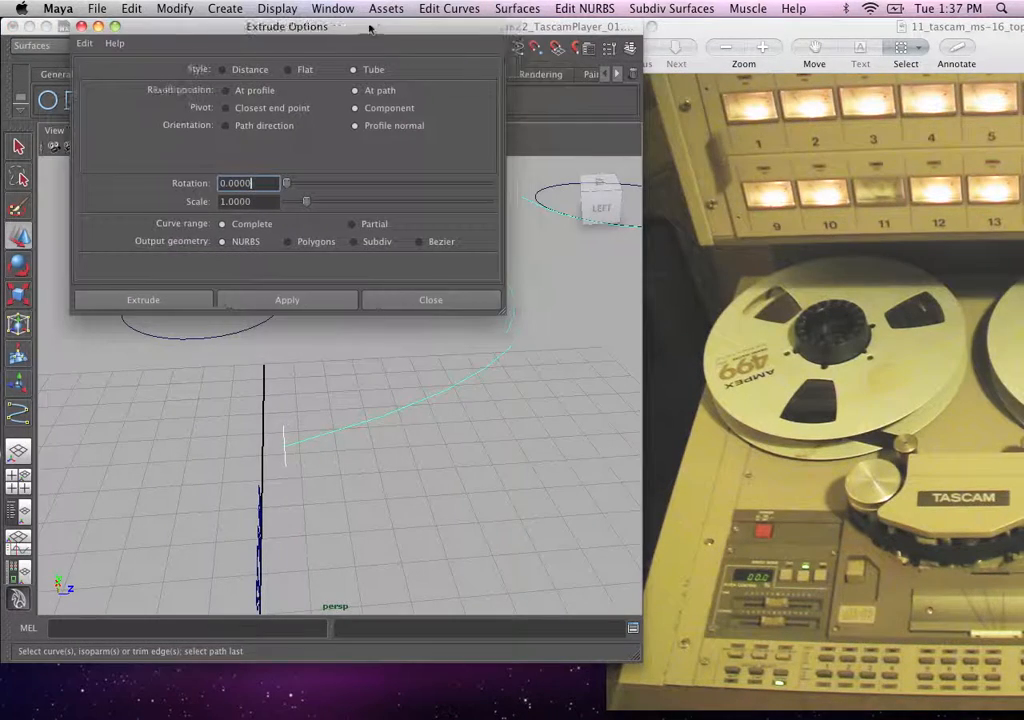
pyautogui.click(84, 43)
pyautogui.click(100, 76)
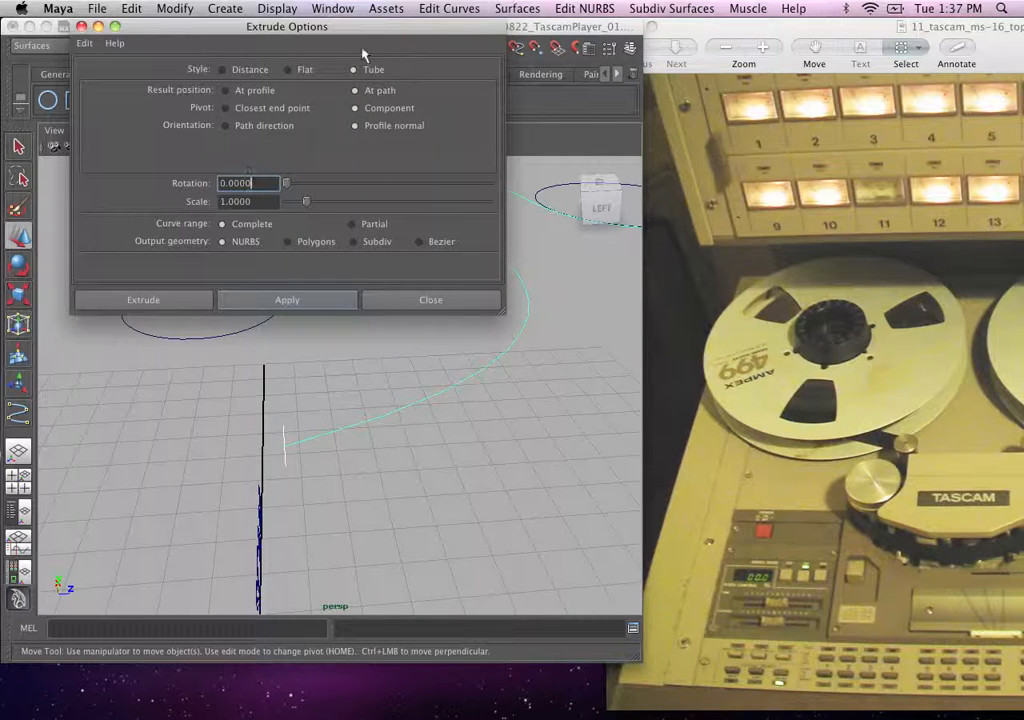
pyautogui.click(311, 304)
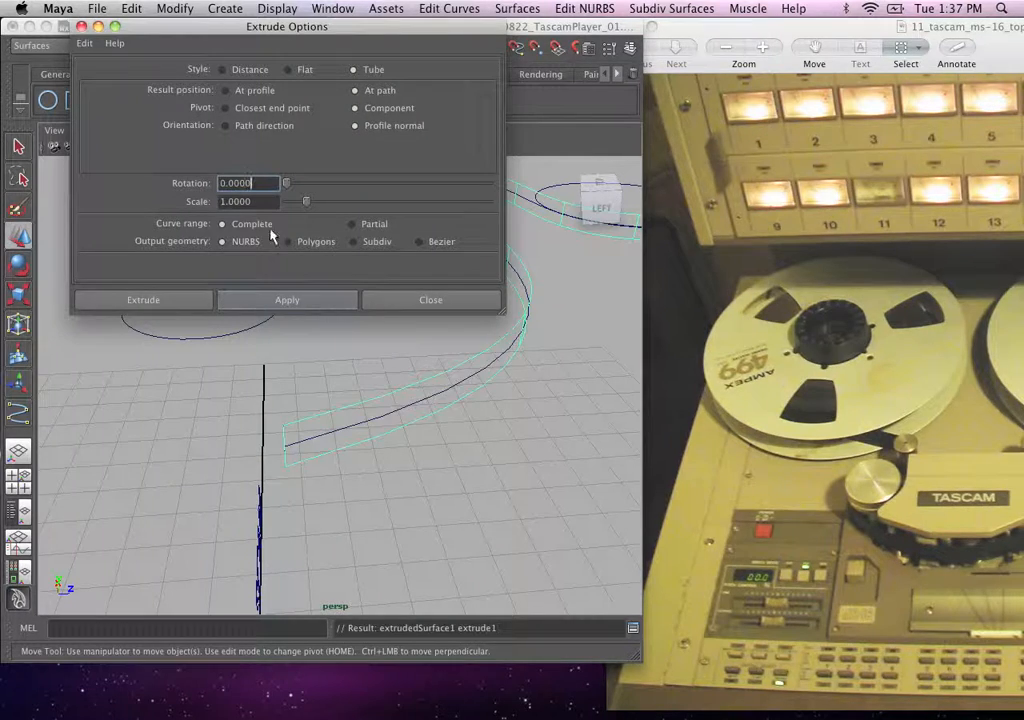
pyautogui.click(81, 26)
# Step: Turn on shaded display and inspect the extruded tape strip along its whole path around both roller circles
pyautogui.keyDown('alt'); pyautogui.moveTo(416, 389); pyautogui.dragTo(462, 376); pyautogui.keyUp('alt')
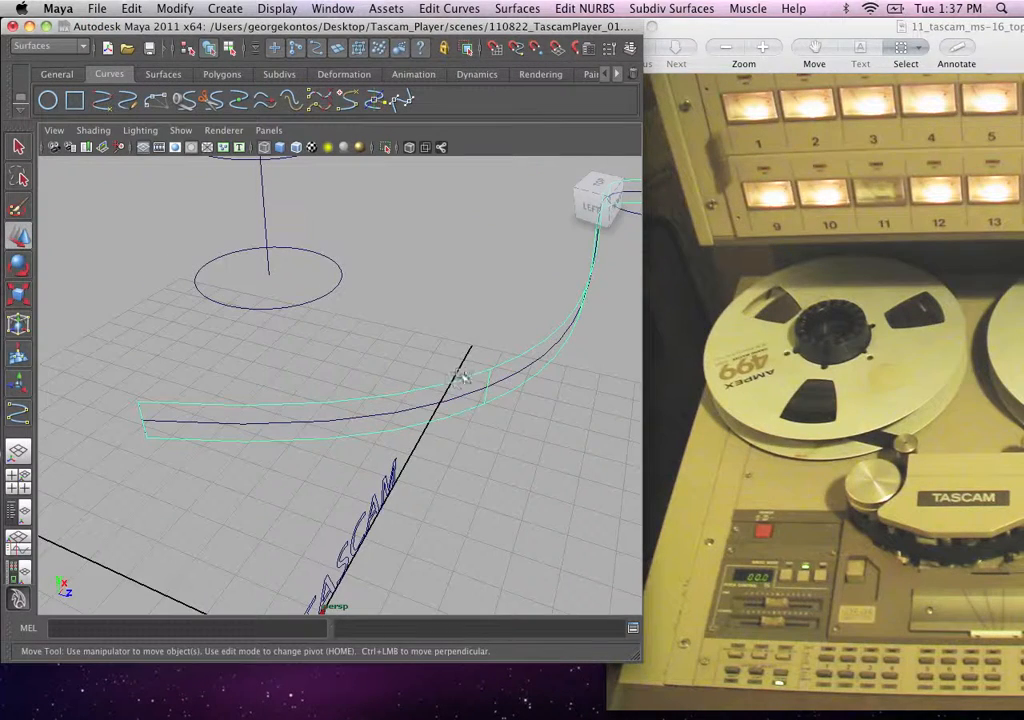
pyautogui.press('5')
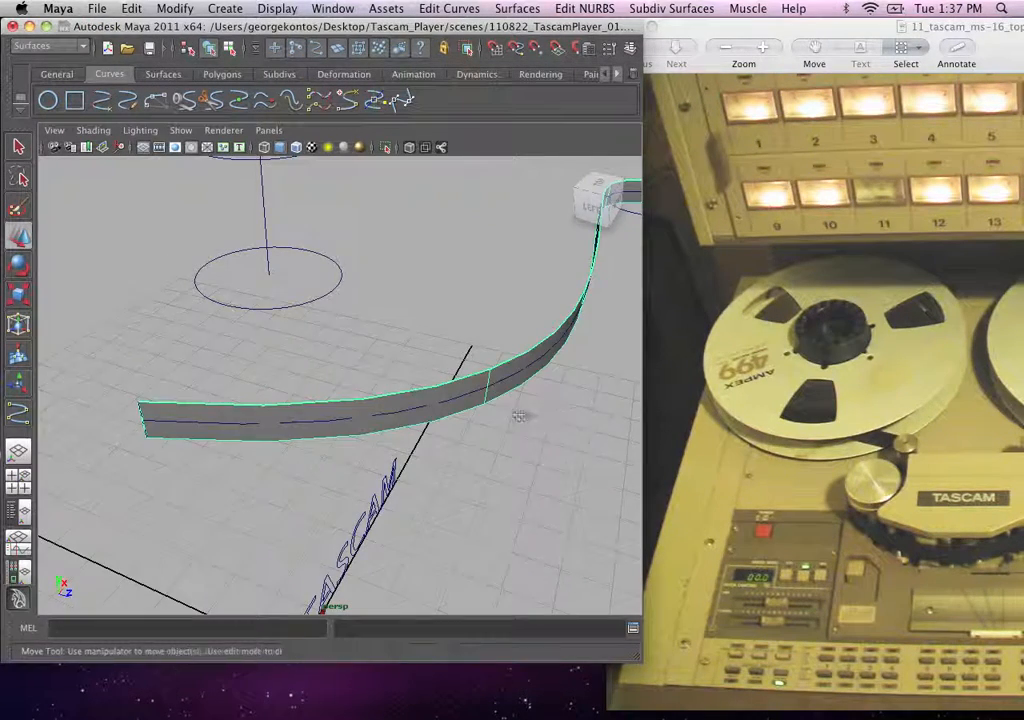
pyautogui.moveTo(521, 414)
pyautogui.keyDown('alt'); pyautogui.mouseDown()
pyautogui.moveTo(343, 338)
pyautogui.moveTo(369, 407)
pyautogui.moveTo(359, 373)
pyautogui.moveTo(512, 471)
pyautogui.moveTo(448, 382)
pyautogui.mouseUp(); pyautogui.keyUp('alt')
pyautogui.moveTo(420, 284); pyautogui.dragTo(535, 539, button='right')
pyautogui.keyDown('alt'); pyautogui.moveTo(512, 494); pyautogui.dragTo(440, 280); pyautogui.keyUp('alt')
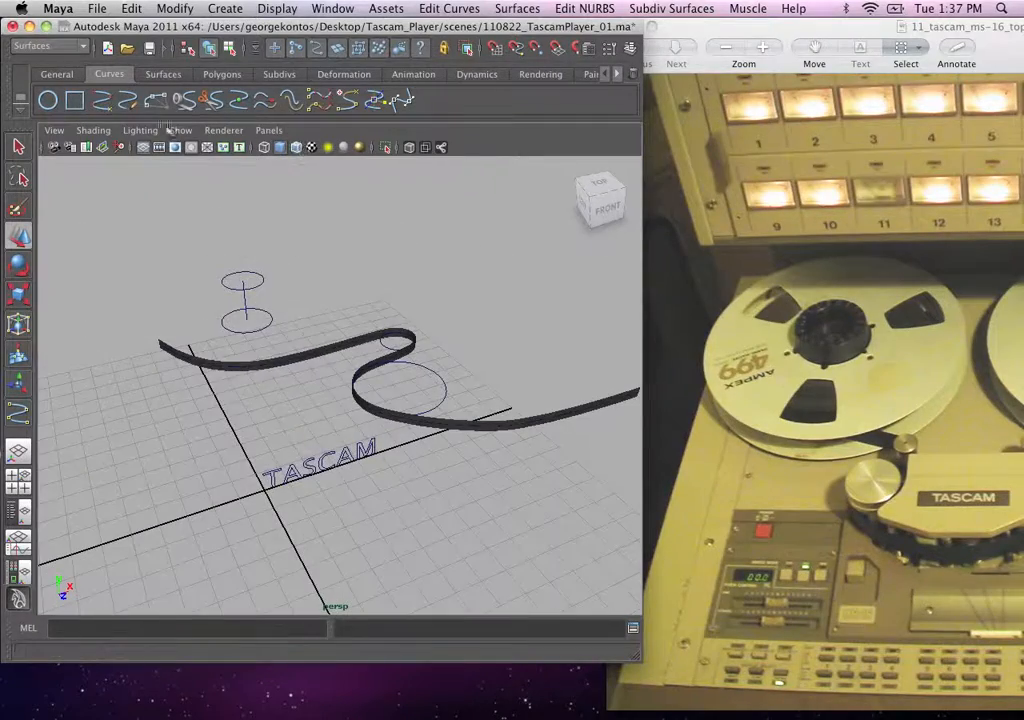
# Step: Show the polygon objects again in the perspective view
pyautogui.click(181, 130)
pyautogui.click(245, 236)
pyautogui.keyDown('alt'); pyautogui.moveTo(400, 350); pyautogui.dragTo(332, 357); pyautogui.keyUp('alt')
# Step: Examine how the tape strip runs past the rollers and the head cover in the top and perspective views
pyautogui.press('space')
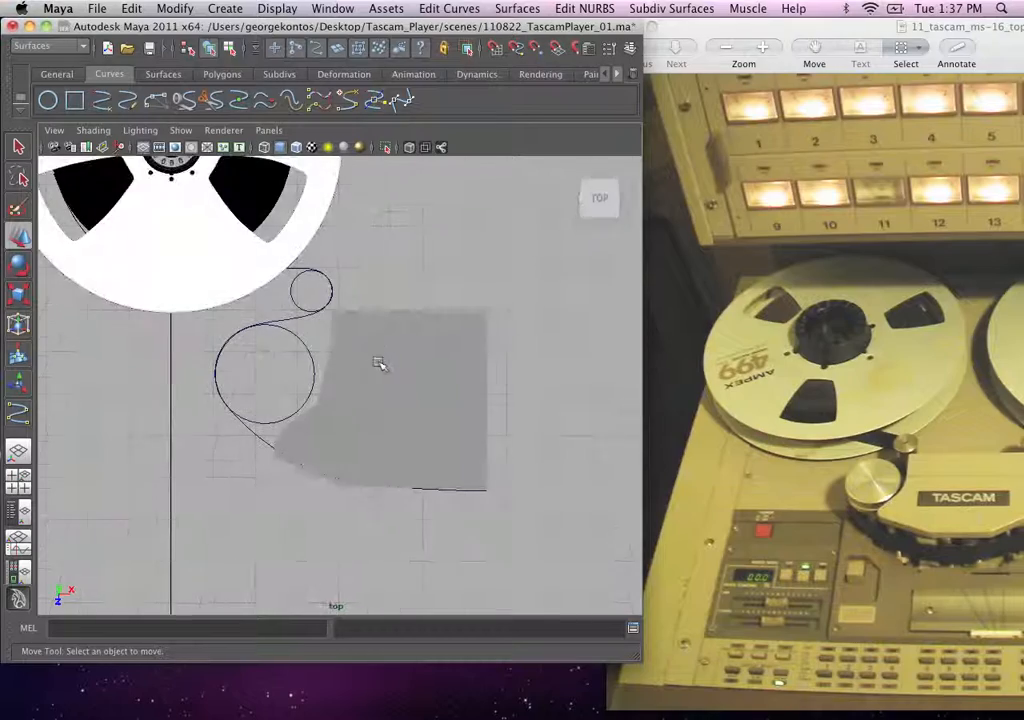
pyautogui.keyDown('alt'); pyautogui.moveTo(352, 356); pyautogui.dragTo(375, 347, button='middle'); pyautogui.keyUp('alt')
pyautogui.scroll(2, 378, 347)
pyautogui.press('space')
pyautogui.moveTo(378, 347); pyautogui.dragTo(519, 392)
pyautogui.scroll(3, 520, 393)
pyautogui.keyDown('alt'); pyautogui.moveTo(520, 393); pyautogui.dragTo(335, 412, button='middle'); pyautogui.keyUp('alt')
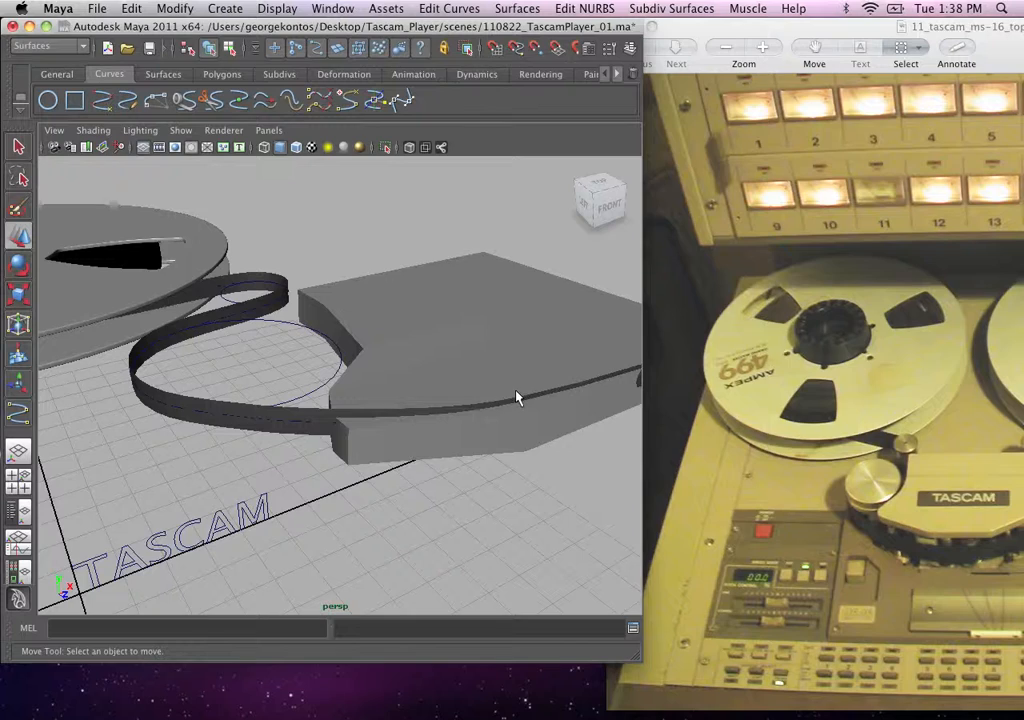
pyautogui.moveTo(411, 304)
pyautogui.keyDown('alt'); pyautogui.mouseDown()
pyautogui.moveTo(427, 359)
pyautogui.moveTo(427, 299)
pyautogui.mouseUp(); pyautogui.keyUp('alt')
# Step: Raise the head cover in the front view until it sits at the height of the reel's upper plate
pyautogui.click(440, 292)
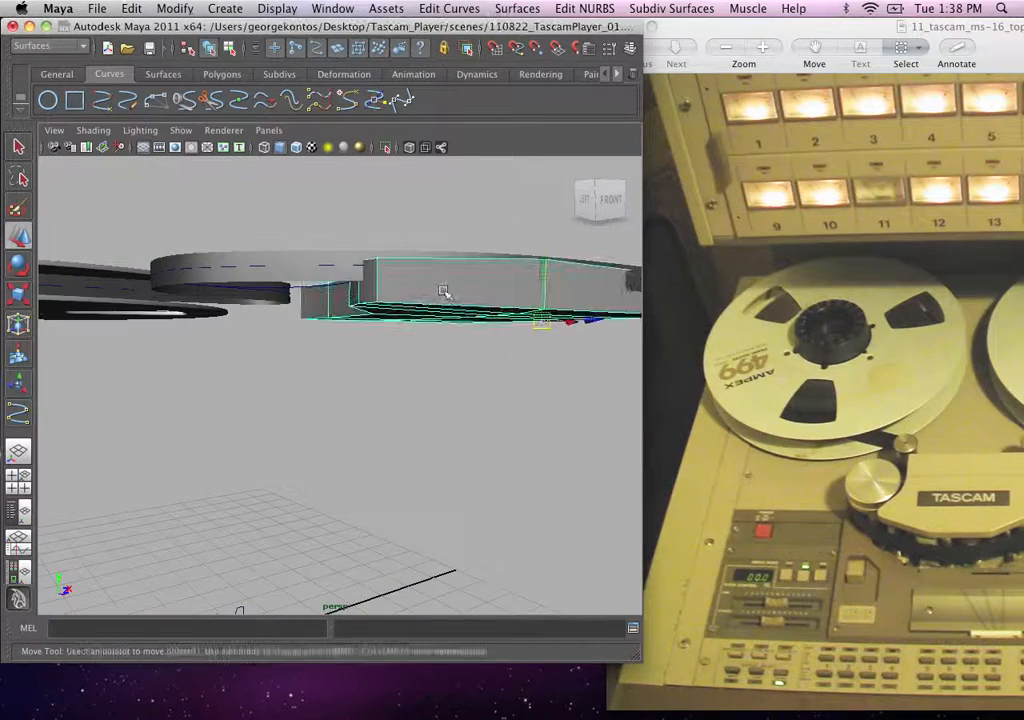
pyautogui.press('space')
pyautogui.moveTo(476, 338); pyautogui.dragTo(440, 370)
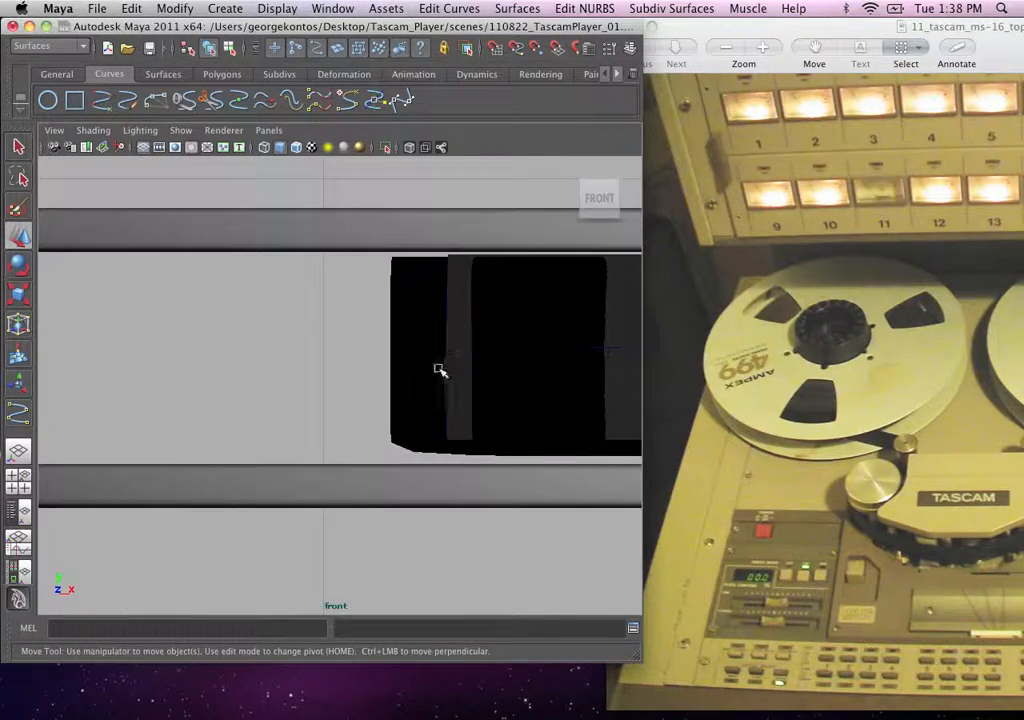
pyautogui.keyDown('alt'); pyautogui.moveTo(302, 303); pyautogui.dragTo(302, 311, button='middle'); pyautogui.keyUp('alt')
pyautogui.scroll(-10, 421, 364)
pyautogui.keyDown('alt'); pyautogui.moveTo(345, 360); pyautogui.dragTo(141, 323, button='middle'); pyautogui.keyUp('alt')
pyautogui.keyDown('alt'); pyautogui.moveTo(141, 323); pyautogui.dragTo(448, 357, button='right'); pyautogui.keyUp('alt')
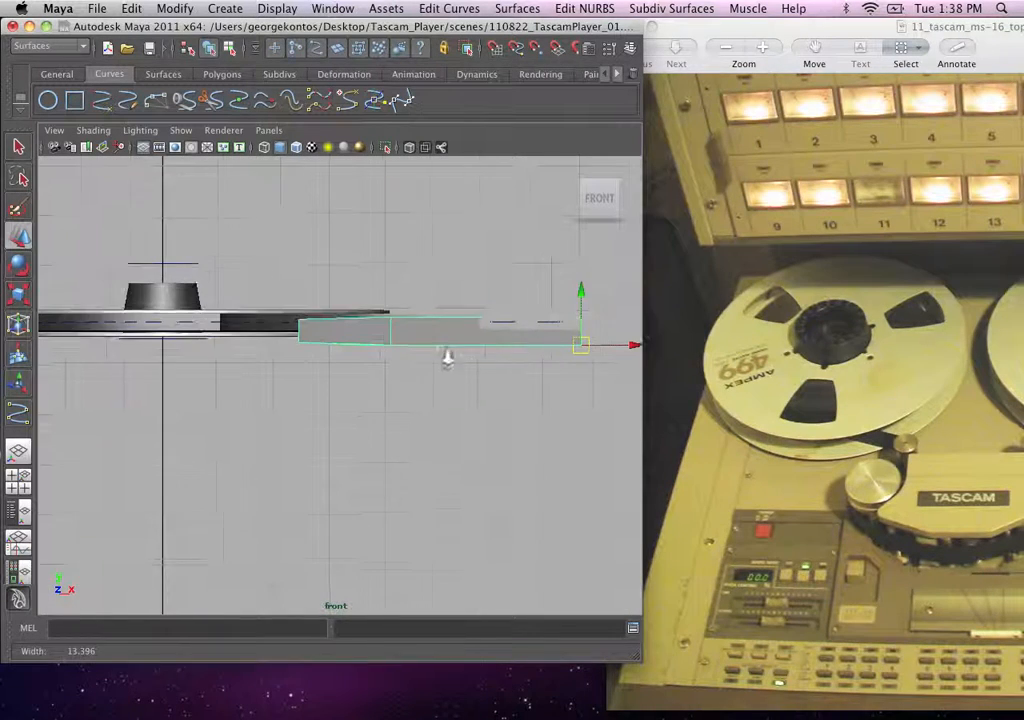
pyautogui.keyDown('alt'); pyautogui.moveTo(469, 375); pyautogui.dragTo(366, 377, button='middle'); pyautogui.keyUp('alt')
pyautogui.keyDown('alt'); pyautogui.moveTo(395, 382); pyautogui.dragTo(458, 378, button='right'); pyautogui.keyUp('alt')
pyautogui.keyDown('alt'); pyautogui.moveTo(391, 359); pyautogui.dragTo(409, 357, button='middle'); pyautogui.keyUp('alt')
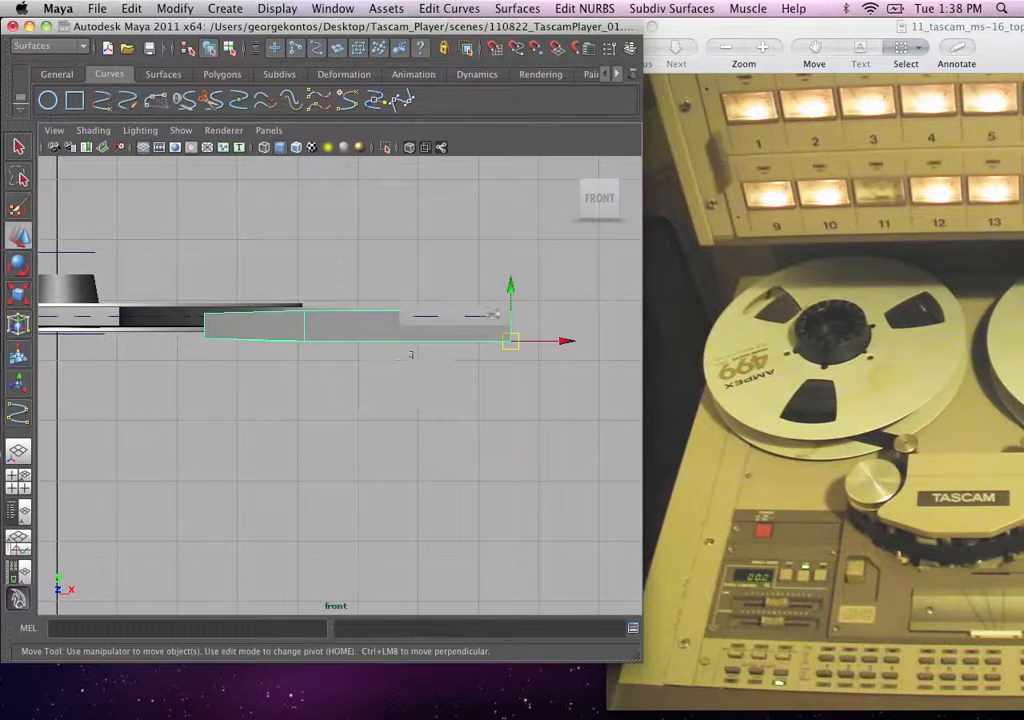
pyautogui.moveTo(513, 287); pyautogui.dragTo(516, 275)
# Step: Flatten the head cover's bottom vertices to one level and raise them to make the cover about half as thick
pyautogui.rightClick(436, 300)
pyautogui.click(386, 298)
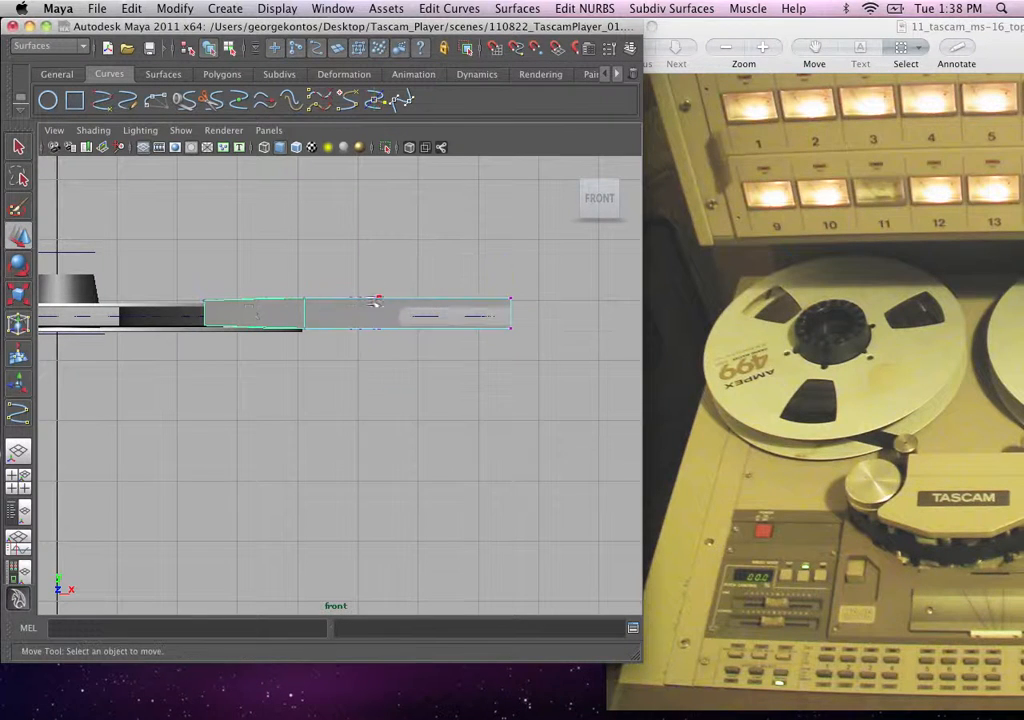
pyautogui.moveTo(556, 390); pyautogui.dragTo(557, 391)
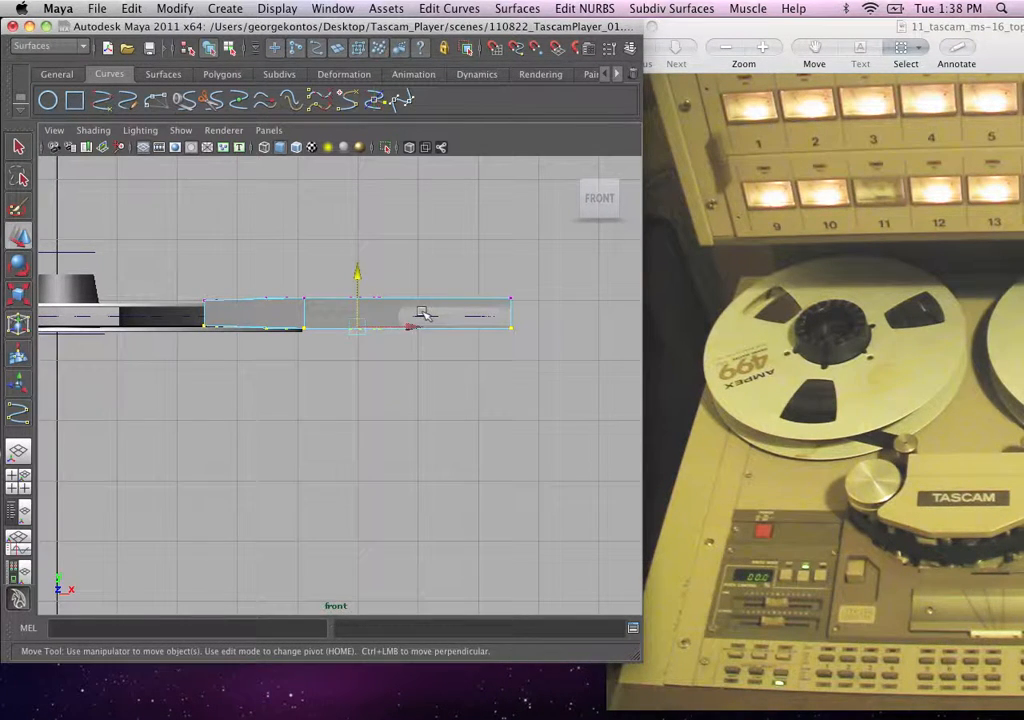
pyautogui.press('r')
pyautogui.moveTo(358, 344); pyautogui.dragTo(361, 347)
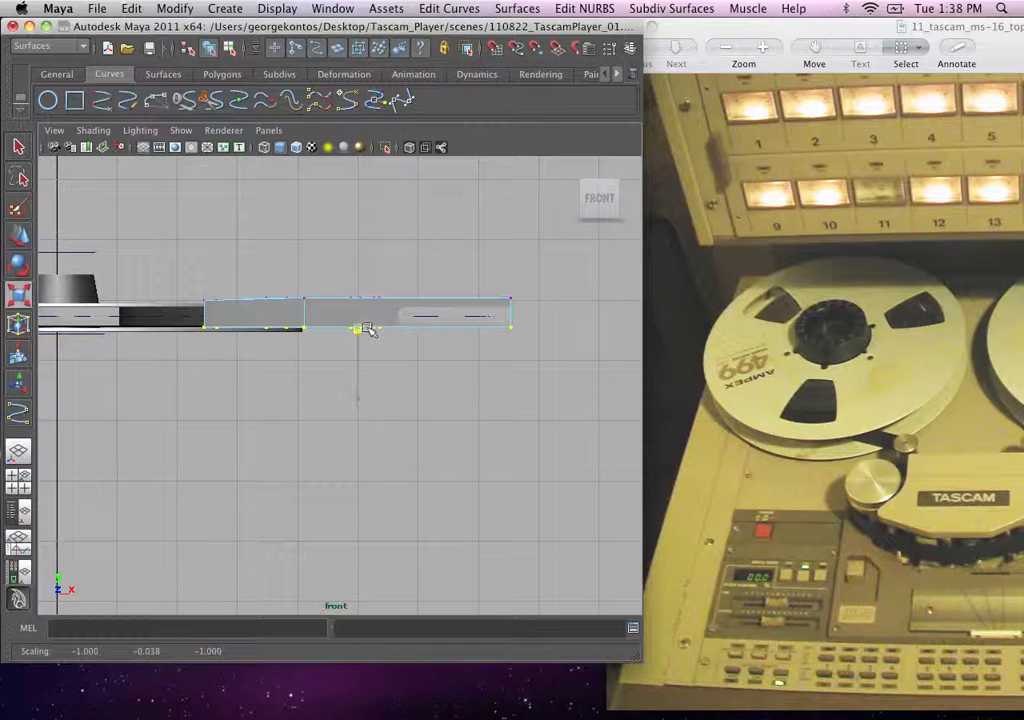
pyautogui.press('w')
pyautogui.moveTo(359, 275); pyautogui.dragTo(363, 259)
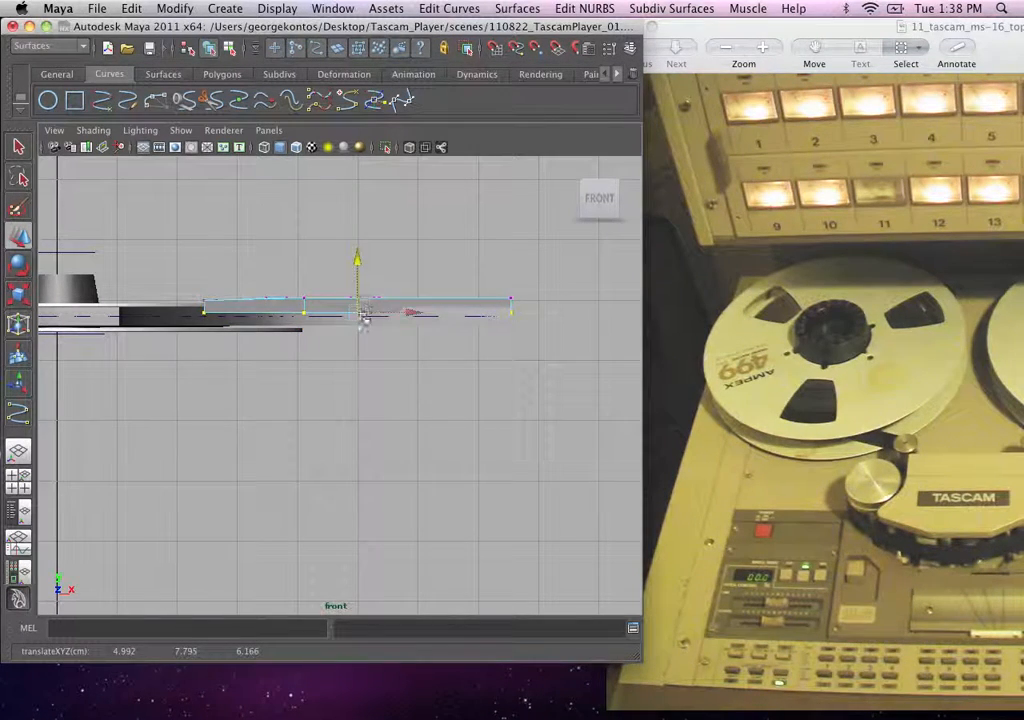
pyautogui.press('space')
pyautogui.moveTo(363, 315); pyautogui.dragTo(359, 281)
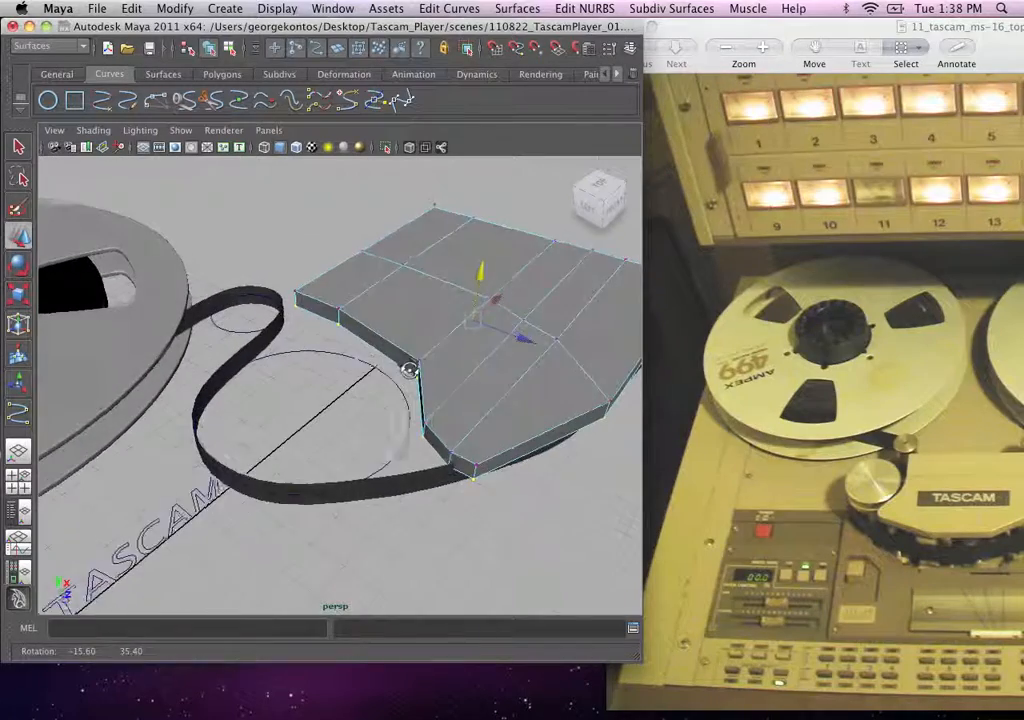
pyautogui.keyDown('alt'); pyautogui.moveTo(409, 370); pyautogui.dragTo(338, 302); pyautogui.keyUp('alt')
# Step: Return the head cover to object mode in the top view and display that view as wireframe
pyautogui.press('space')
pyautogui.keyDown('alt'); pyautogui.moveTo(368, 311); pyautogui.dragTo(350, 270, button='middle'); pyautogui.keyUp('alt')
pyautogui.keyDown('alt'); pyautogui.moveTo(350, 270); pyautogui.dragTo(428, 330, button='right'); pyautogui.keyUp('alt')
pyautogui.rightClick(355, 343)
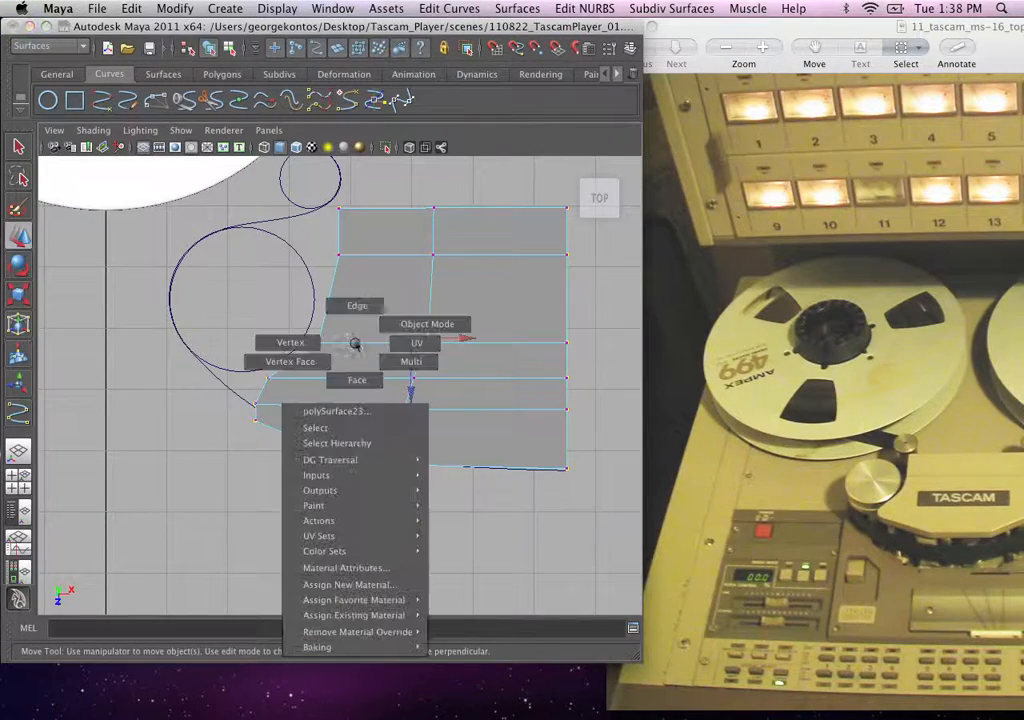
pyautogui.moveTo(355, 343); pyautogui.dragTo(381, 311, button='right')
pyautogui.click(389, 320)
pyautogui.press('4')
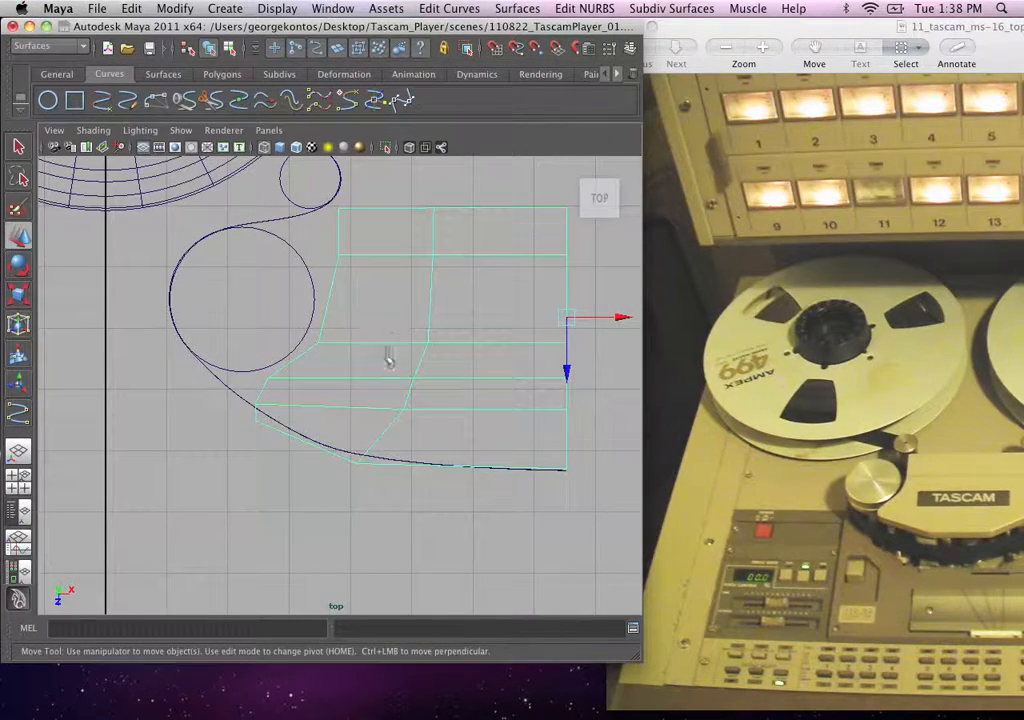
# Step: Select the tape path curve and hide the NURBS surfaces in the top view
pyautogui.click(294, 430)
pyautogui.keyDown('alt'); pyautogui.moveTo(297, 423); pyautogui.dragTo(375, 446, button='right'); pyautogui.keyUp('alt')
pyautogui.keyDown('alt'); pyautogui.moveTo(375, 446); pyautogui.dragTo(398, 469, button='middle'); pyautogui.keyUp('alt')
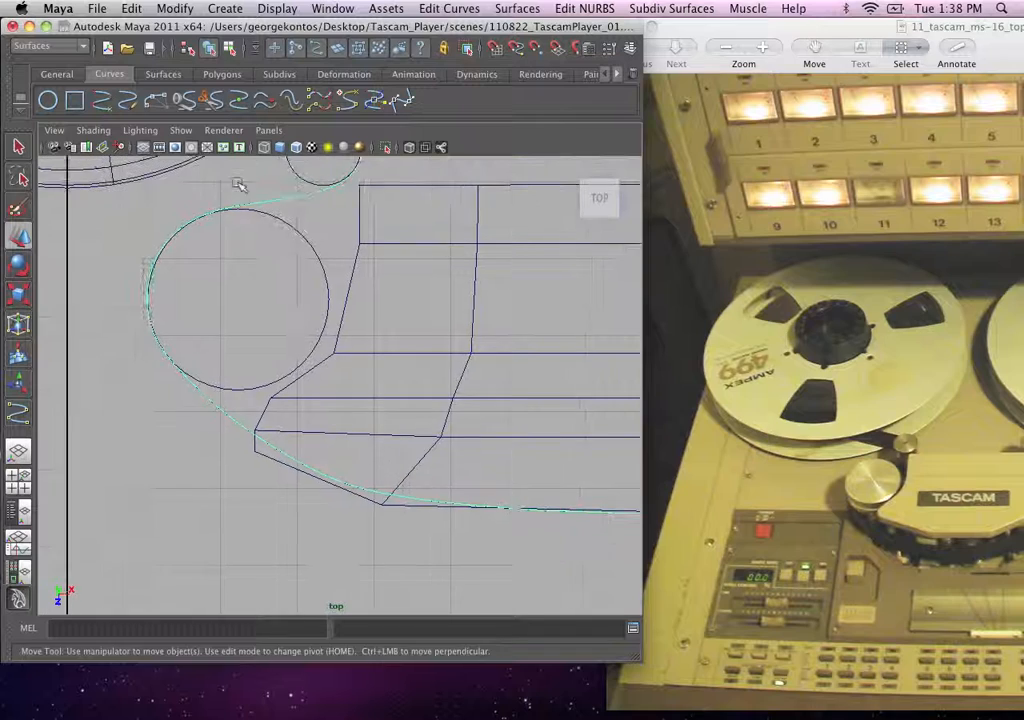
pyautogui.click(192, 131)
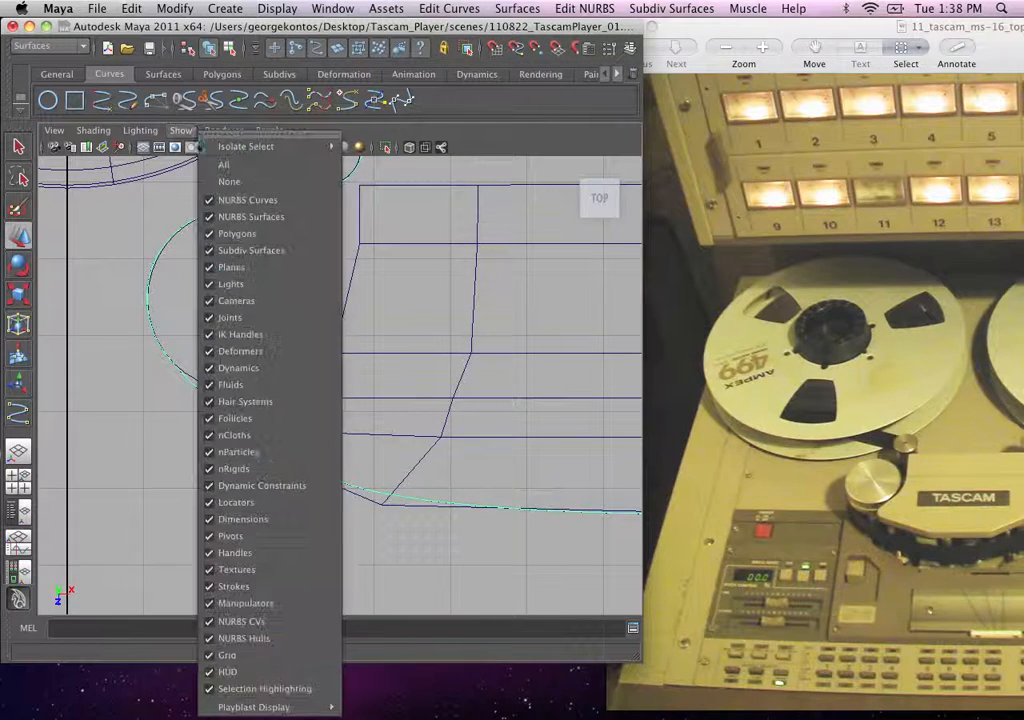
pyautogui.click(235, 217)
# Step: Move the tape curve's control vertices outward between the large roller and the head cover's front corner so the curve clears the cover
pyautogui.rightClick(280, 203)
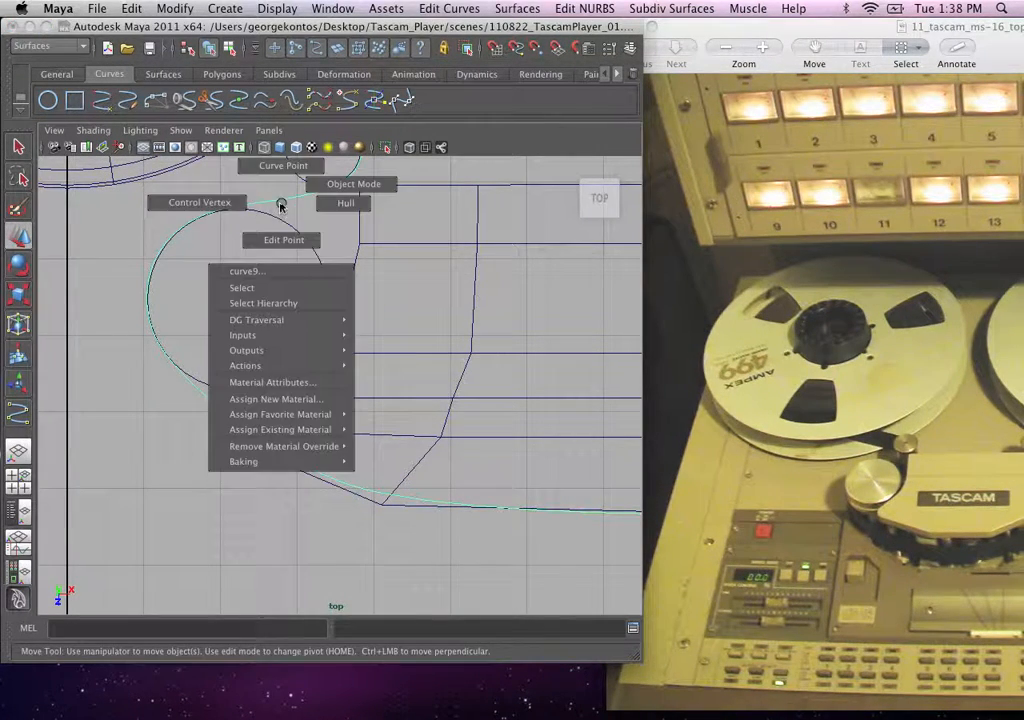
pyautogui.click(200, 202)
pyautogui.click(310, 473)
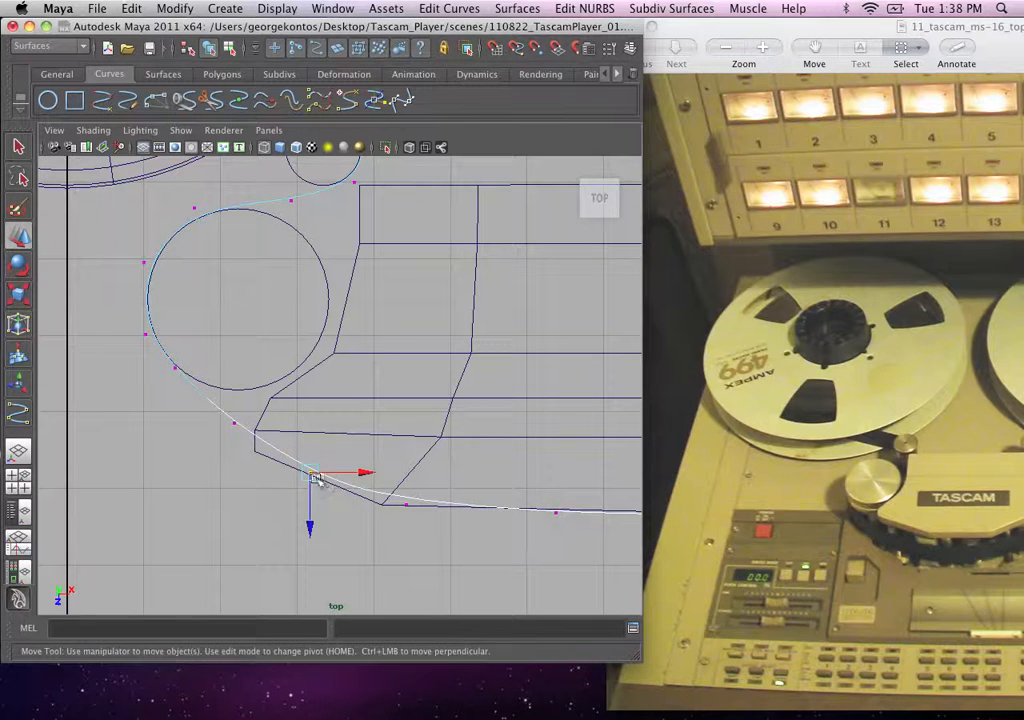
pyautogui.moveTo(313, 478); pyautogui.dragTo(304, 492)
pyautogui.click(406, 505)
pyautogui.moveTo(406, 505); pyautogui.dragTo(410, 519)
pyautogui.click(233, 424)
pyautogui.moveTo(233, 424); pyautogui.dragTo(230, 438)
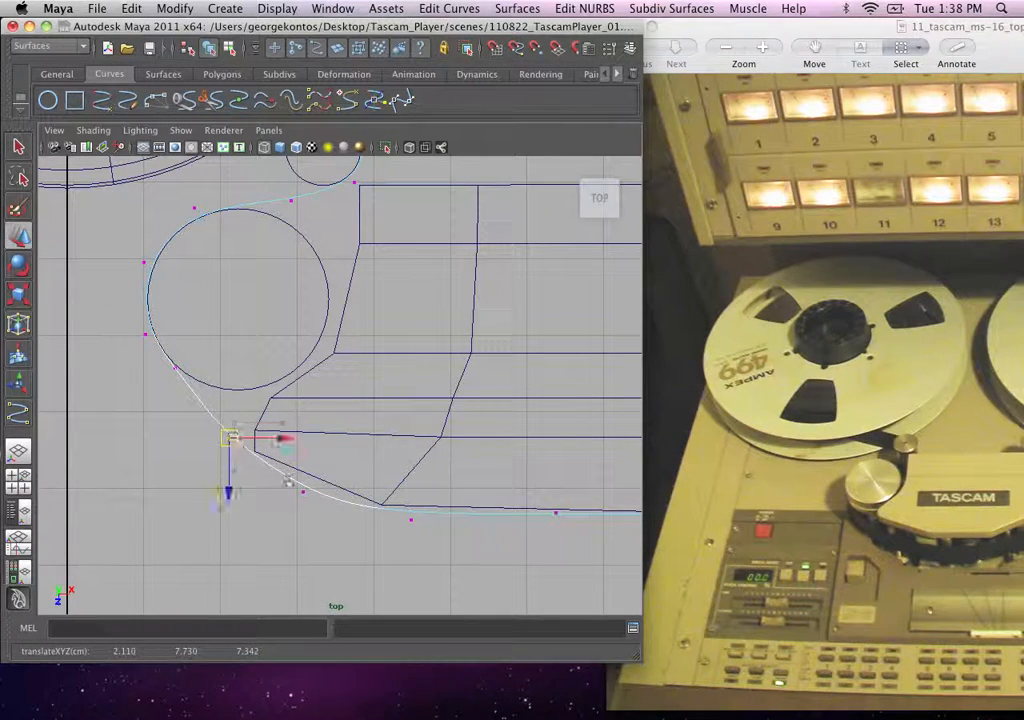
pyautogui.click(303, 491)
pyautogui.click(229, 438)
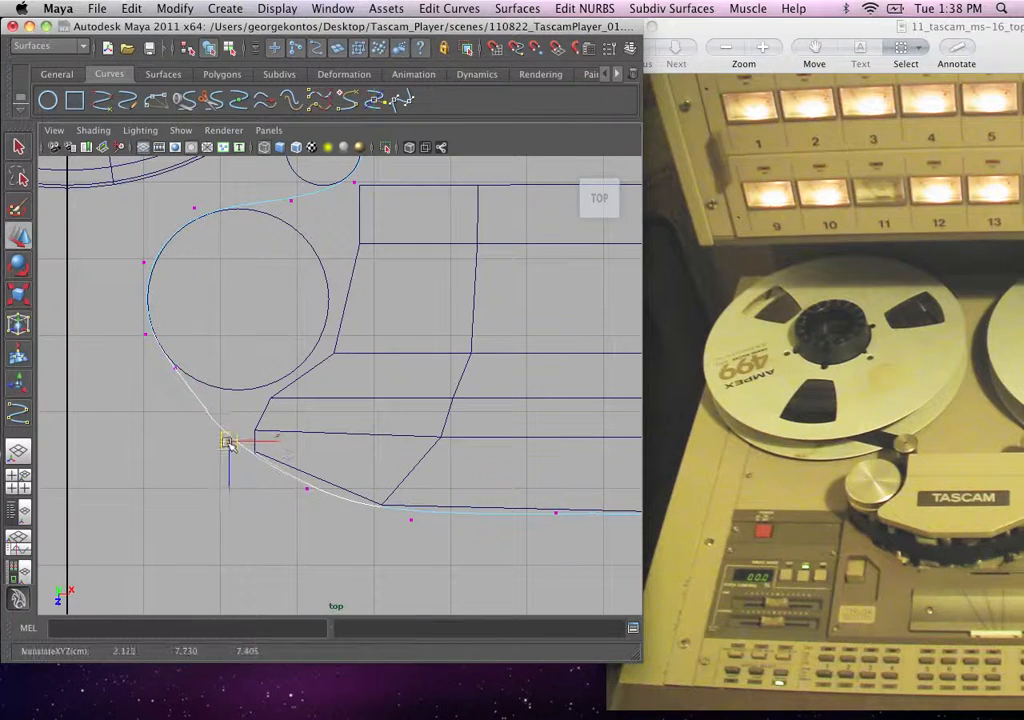
pyautogui.click(175, 368)
pyautogui.moveTo(180, 372); pyautogui.dragTo(172, 370)
# Step: Scale up the large roller circle slightly and shift it so it sits close to the head cover's angled side
pyautogui.click(302, 367)
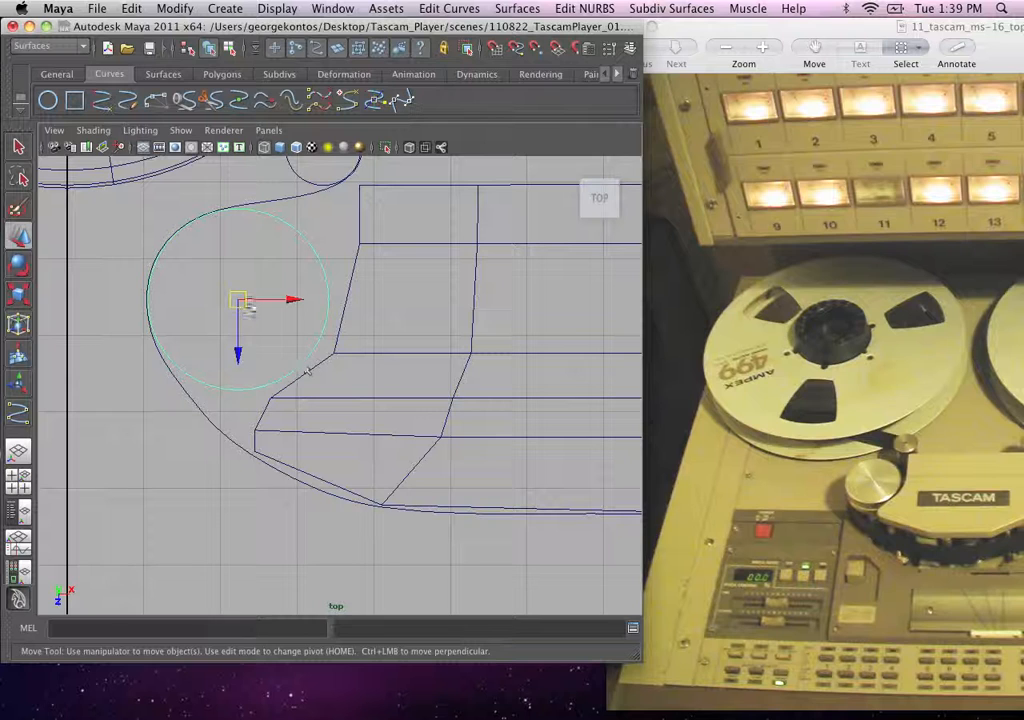
pyautogui.press('r')
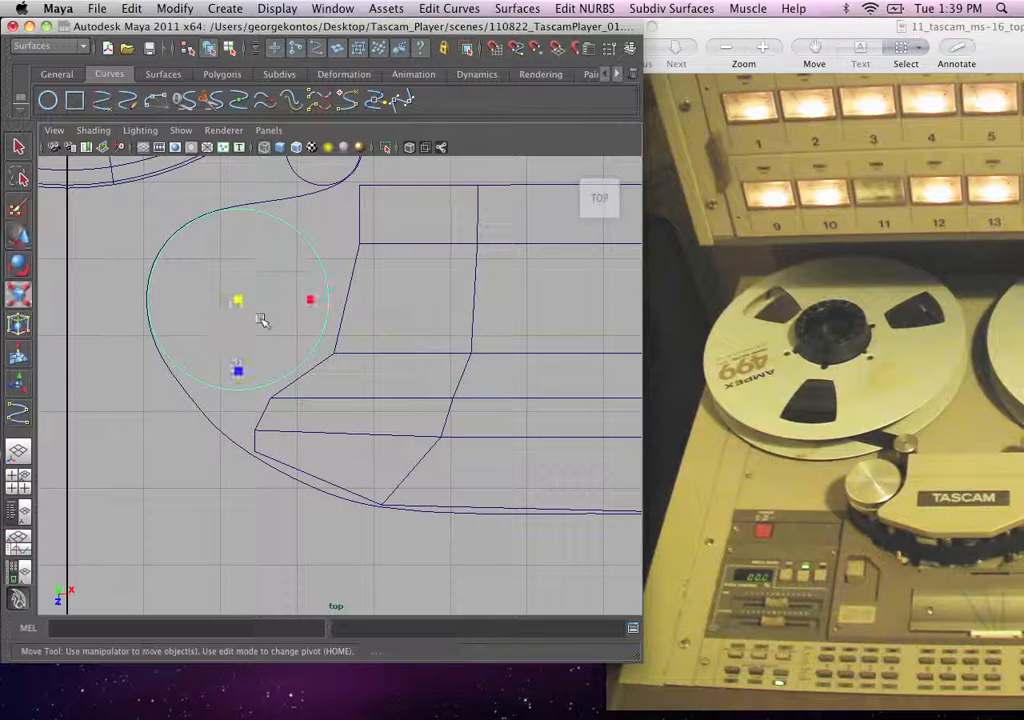
pyautogui.moveTo(251, 298); pyautogui.dragTo(239, 302)
pyautogui.press('w')
# Step: Reshape the tape curve's control vertices to wrap around the enlarged roller circle and meet the head cover's front corner
pyautogui.click(200, 403)
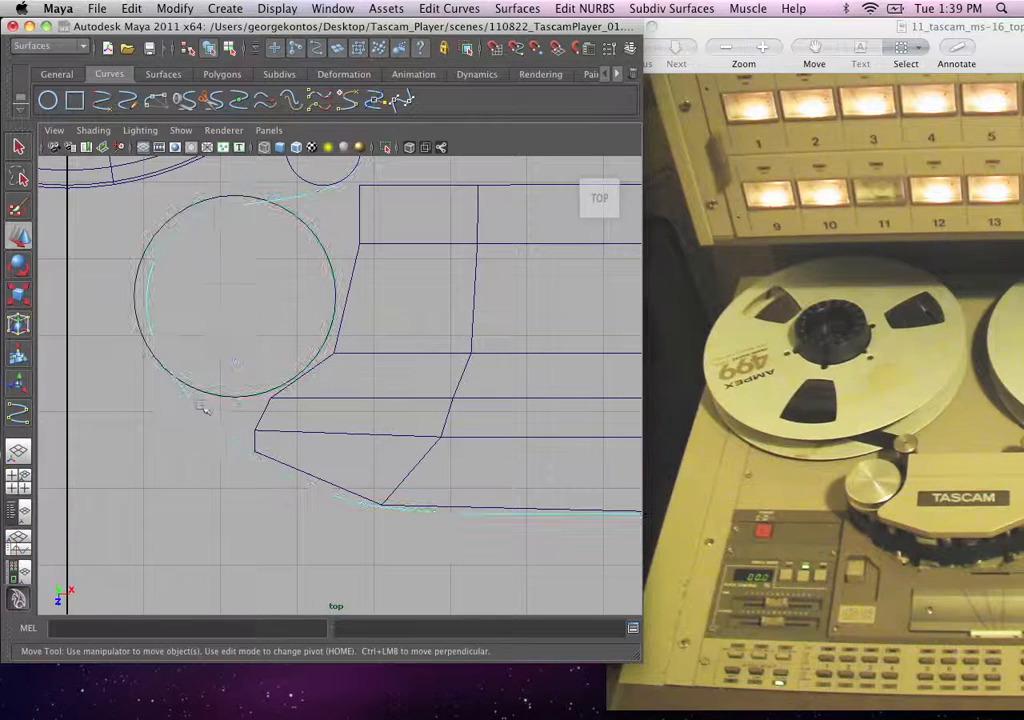
pyautogui.moveTo(202, 411); pyautogui.dragTo(128, 411, button='right')
pyautogui.moveTo(158, 287); pyautogui.dragTo(163, 286)
pyautogui.moveTo(144, 262); pyautogui.dragTo(126, 253)
pyautogui.moveTo(176, 193); pyautogui.dragTo(199, 190)
pyautogui.moveTo(132, 314); pyautogui.dragTo(158, 345)
pyautogui.moveTo(149, 337); pyautogui.dragTo(246, 451)
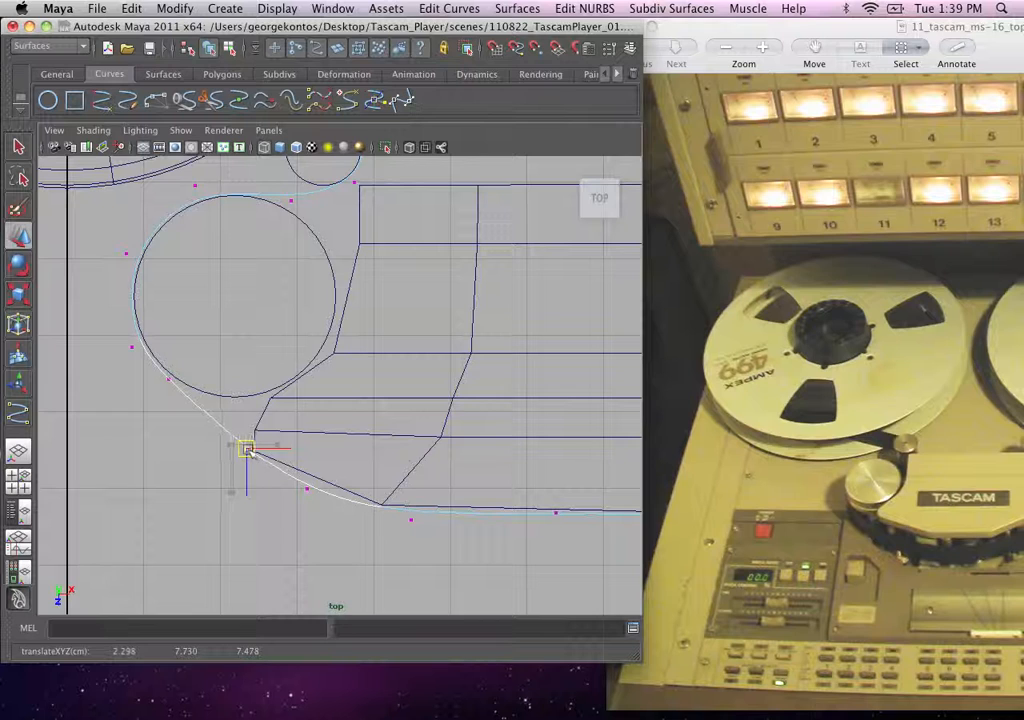
# Step: Move the tape curve's control vertices along the head cover's front edge outward, including the two at its end
pyautogui.click(312, 480)
pyautogui.press('super+z')
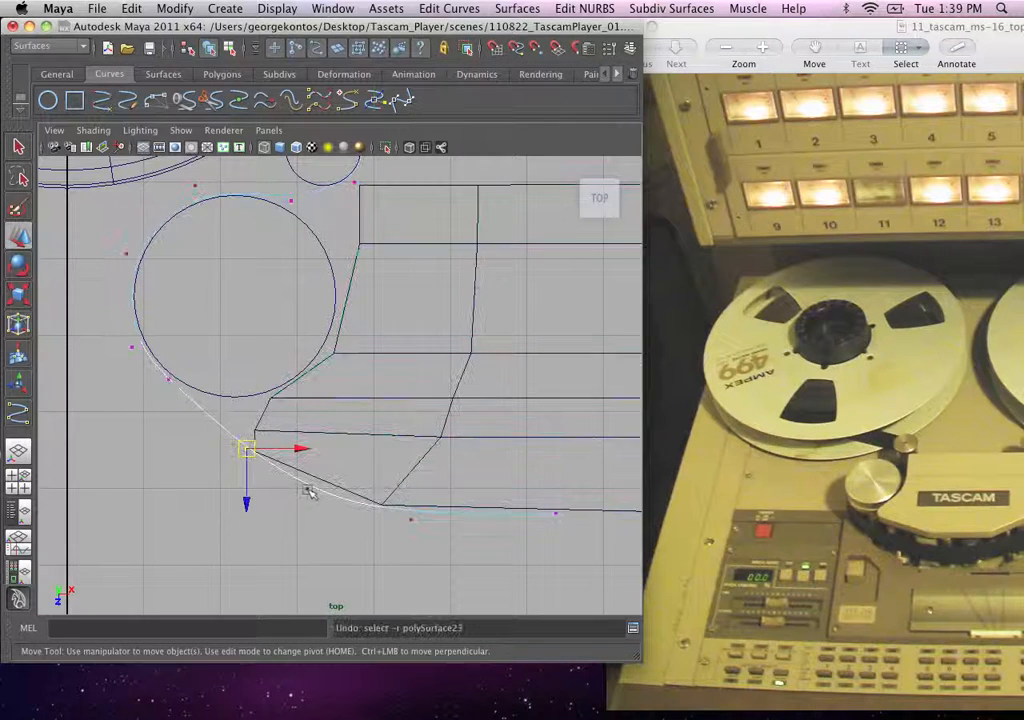
pyautogui.moveTo(298, 472); pyautogui.dragTo(321, 494)
pyautogui.moveTo(401, 502); pyautogui.dragTo(420, 529)
pyautogui.moveTo(412, 521); pyautogui.dragTo(425, 528)
pyautogui.moveTo(543, 503); pyautogui.dragTo(583, 542)
pyautogui.keyDown('alt'); pyautogui.moveTo(580, 535); pyautogui.dragTo(525, 466, button='right'); pyautogui.keyUp('alt')
pyautogui.keyDown('alt'); pyautogui.moveTo(526, 466); pyautogui.dragTo(464, 440, button='middle'); pyautogui.keyUp('alt')
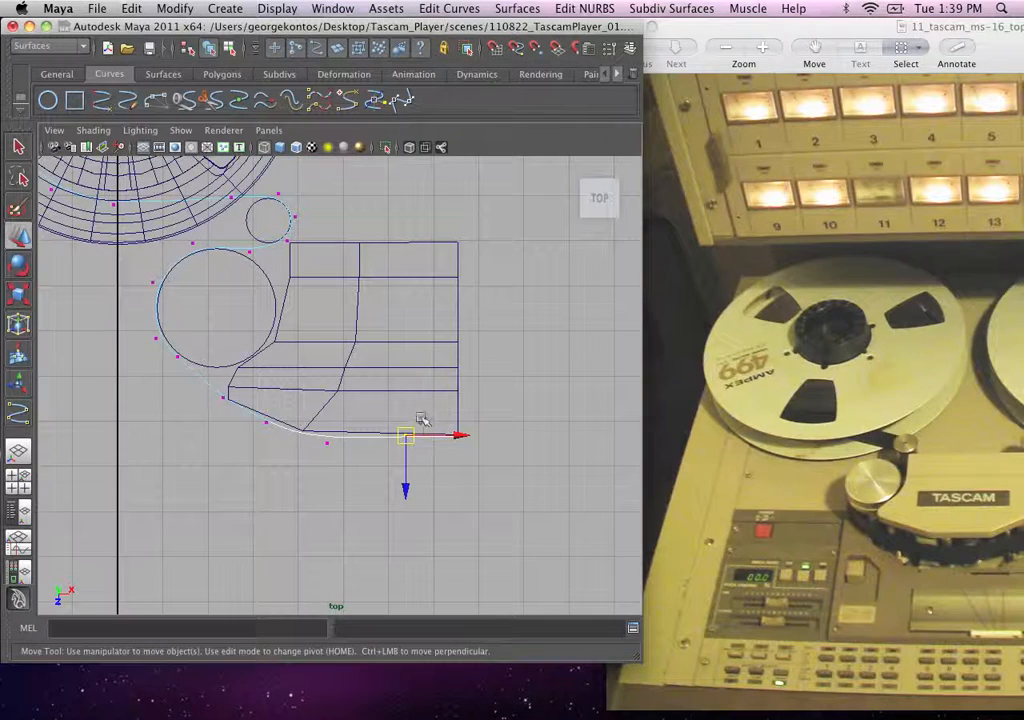
pyautogui.moveTo(393, 411); pyautogui.dragTo(432, 463)
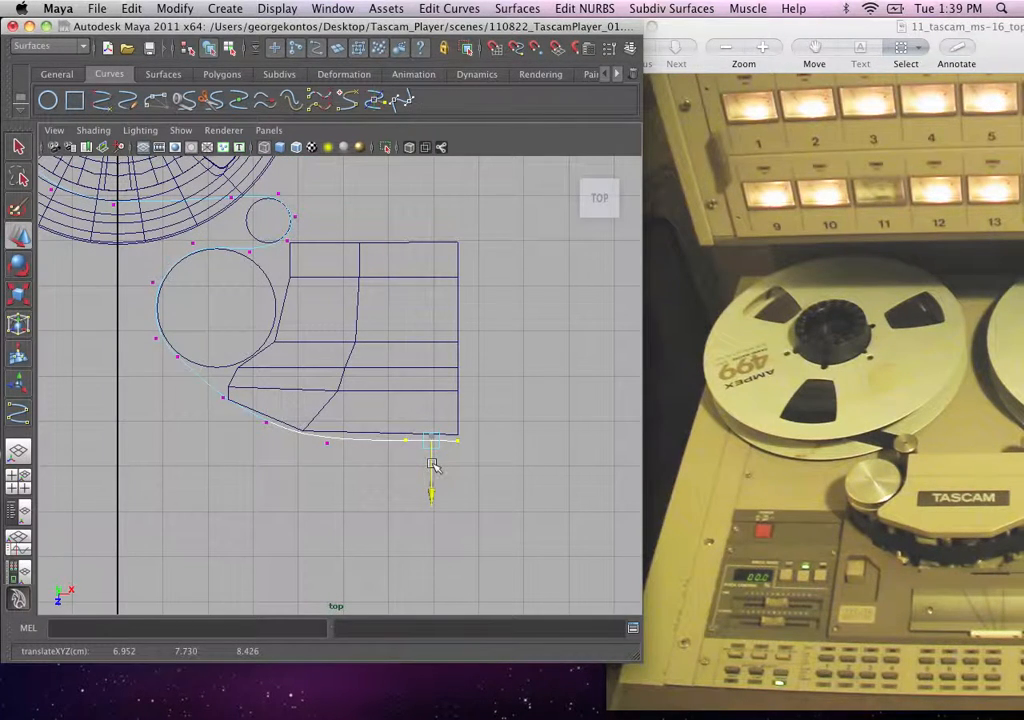
# Step: Level the tape curve's last three control vertices by scaling and adjust the one beside the cover's bend, checking the reference photo
pyautogui.keyDown('shift'); pyautogui.moveTo(310, 408); pyautogui.dragTo(350, 456); pyautogui.keyUp('shift')
pyautogui.press('r')
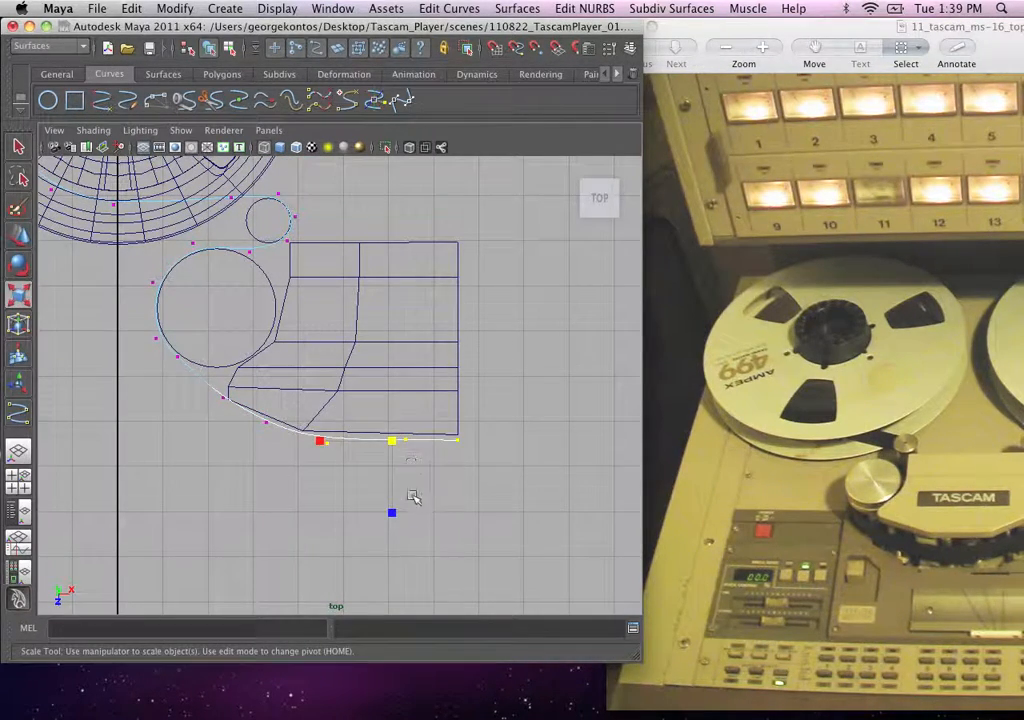
pyautogui.moveTo(398, 514); pyautogui.dragTo(398, 462)
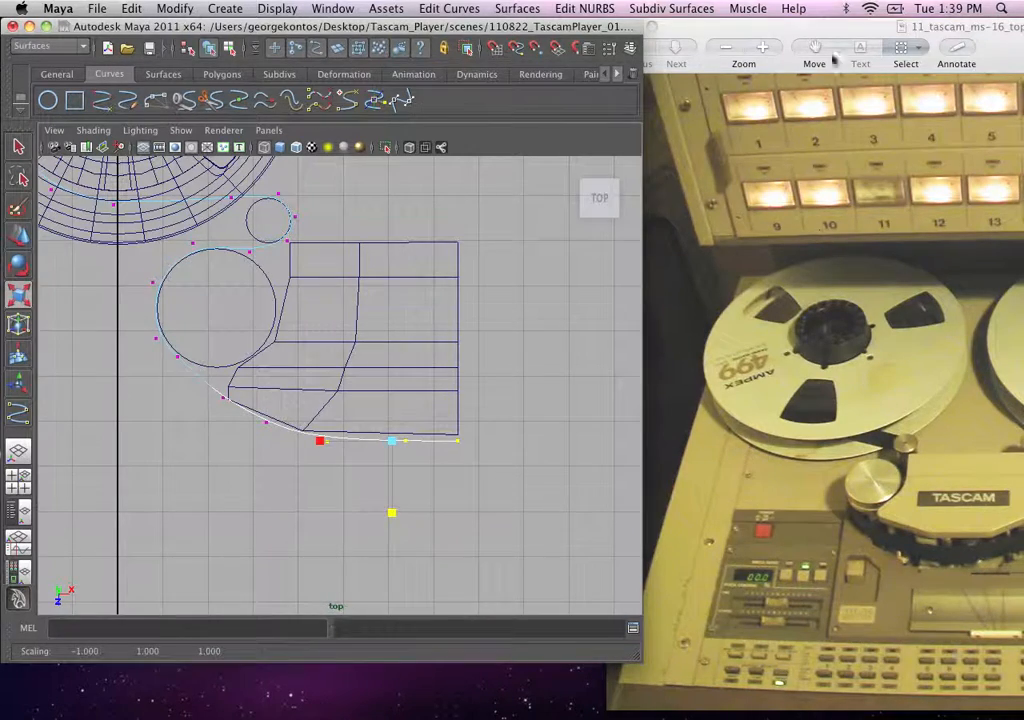
pyautogui.moveTo(833, 58); pyautogui.dragTo(508, 58)
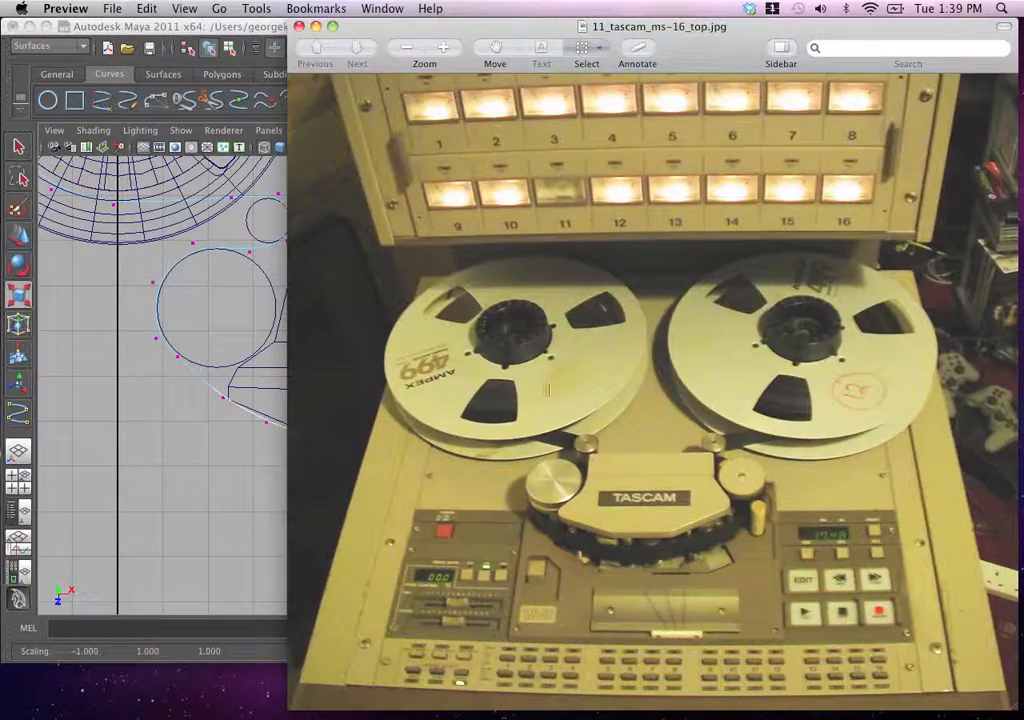
pyautogui.click(276, 333)
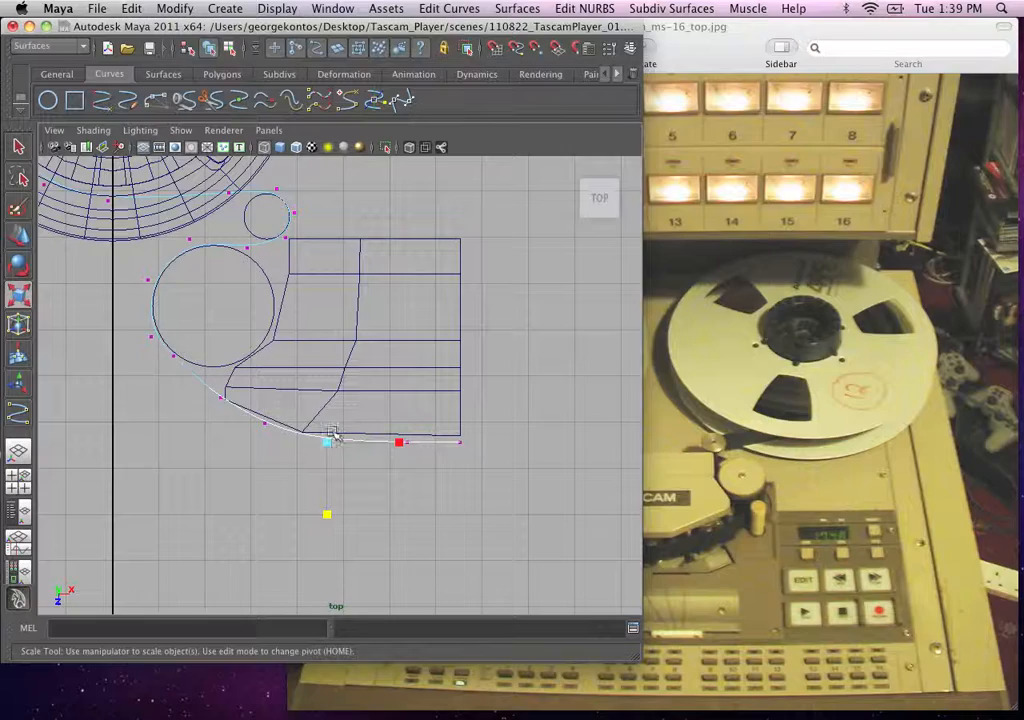
pyautogui.press('w')
pyautogui.click(327, 480)
# Step: Show the NURBS surfaces again in the perspective view and turn on shaded display
pyautogui.press('space')
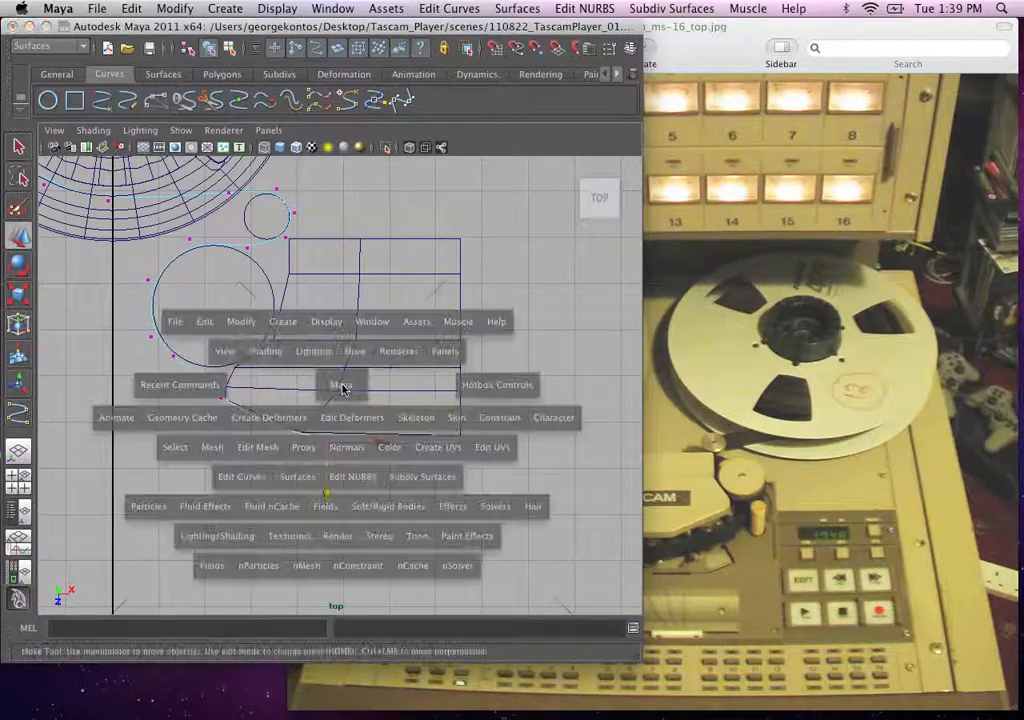
pyautogui.moveTo(343, 386); pyautogui.dragTo(343, 345)
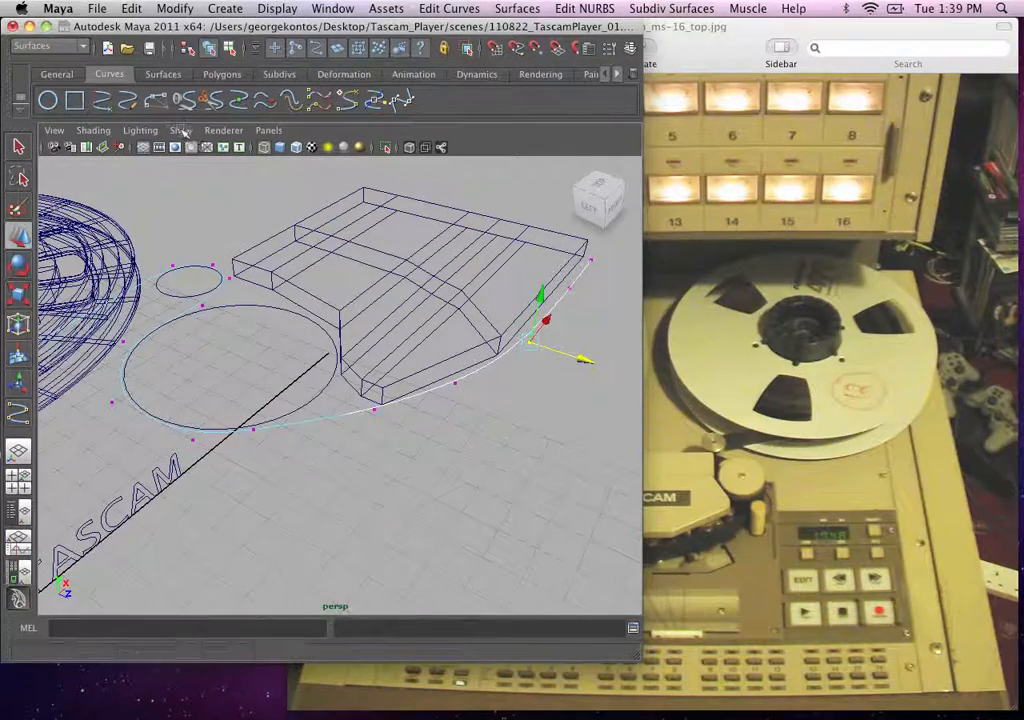
pyautogui.click(182, 131)
pyautogui.click(231, 219)
pyautogui.keyDown('alt'); pyautogui.moveTo(298, 372); pyautogui.dragTo(281, 377, button='right'); pyautogui.keyUp('alt')
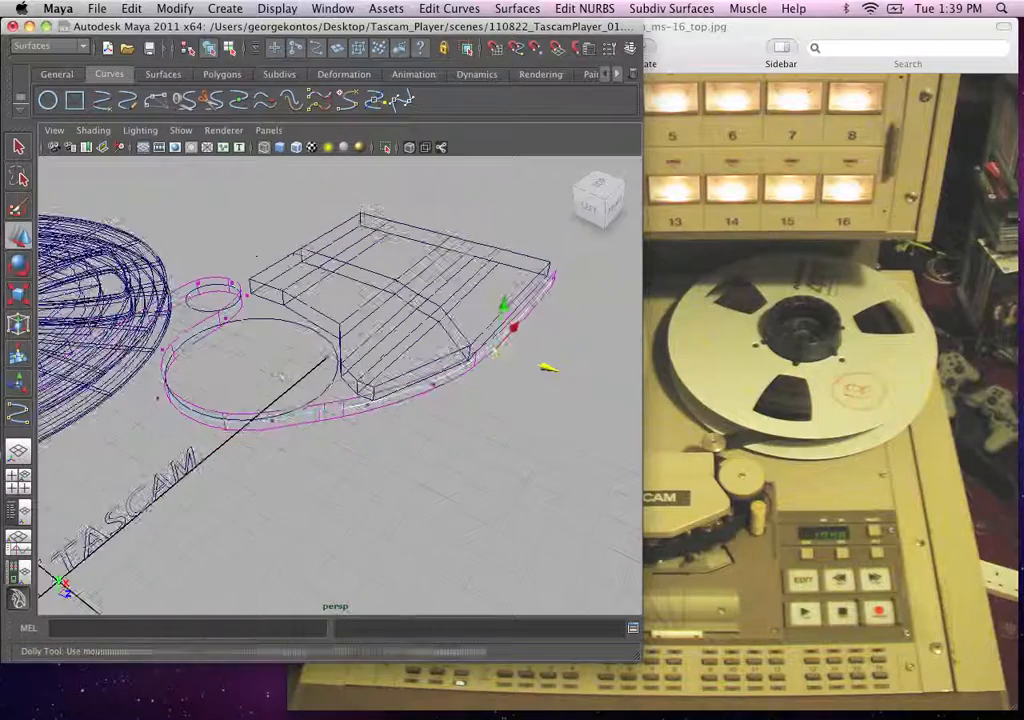
pyautogui.click(263, 336)
pyautogui.press('5')
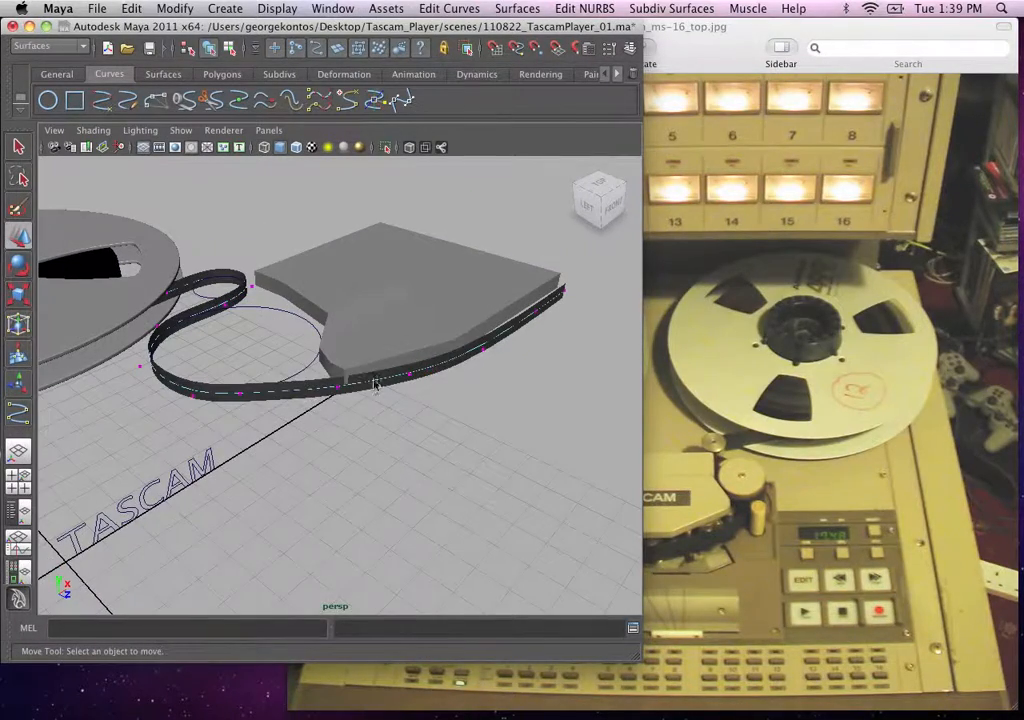
# Step: Select the head cover in object mode and compare the tape strip's run around it with the reference photo
pyautogui.moveTo(374, 380); pyautogui.dragTo(410, 372, button='right')
pyautogui.click(390, 369)
pyautogui.keyDown('alt'); pyautogui.moveTo(391, 372); pyautogui.dragTo(373, 355); pyautogui.keyUp('alt')
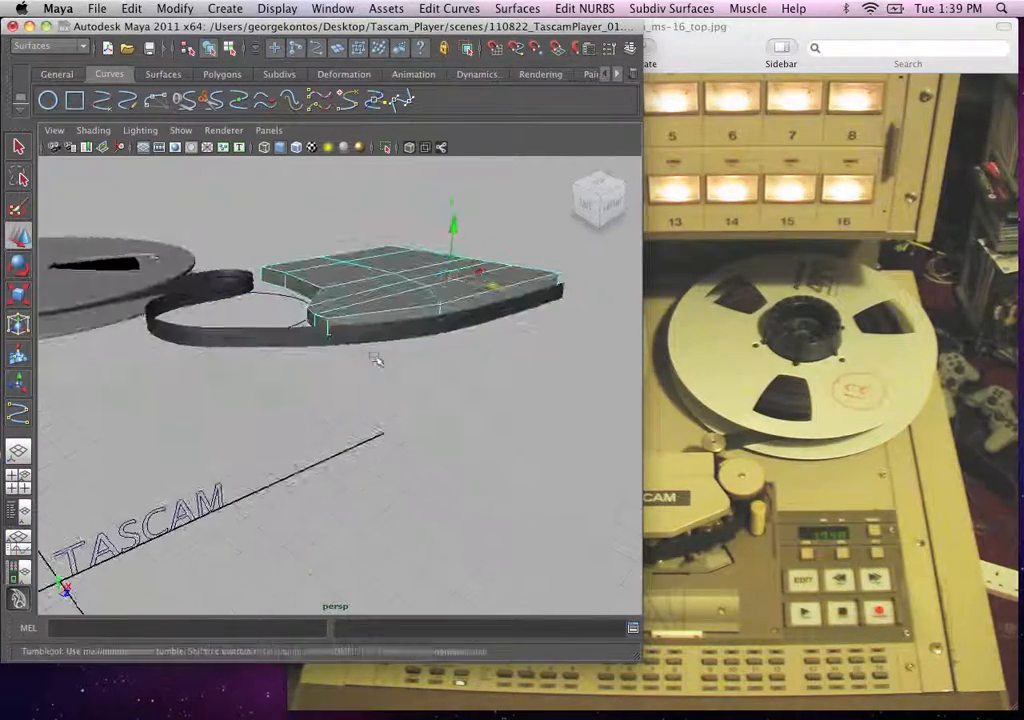
pyautogui.keyDown('alt'); pyautogui.moveTo(380, 322); pyautogui.dragTo(425, 324, button='right'); pyautogui.keyUp('alt')
pyautogui.click(664, 342)
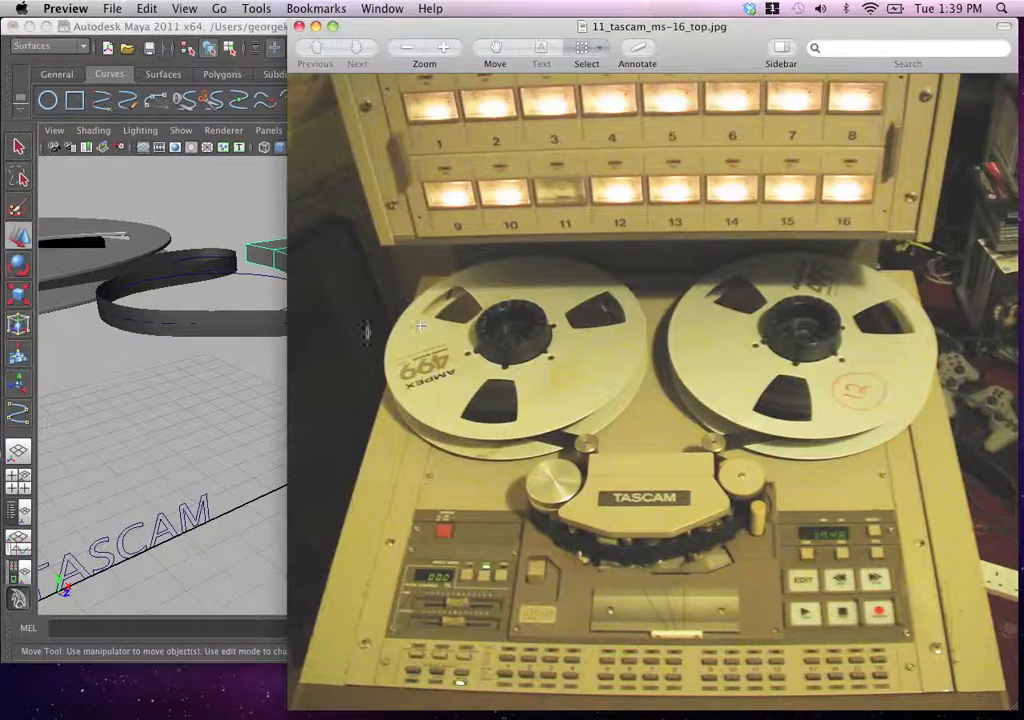
pyautogui.click(273, 337)
pyautogui.keyDown('alt'); pyautogui.moveTo(299, 343); pyautogui.dragTo(326, 362); pyautogui.keyUp('alt')
pyautogui.click(357, 328)
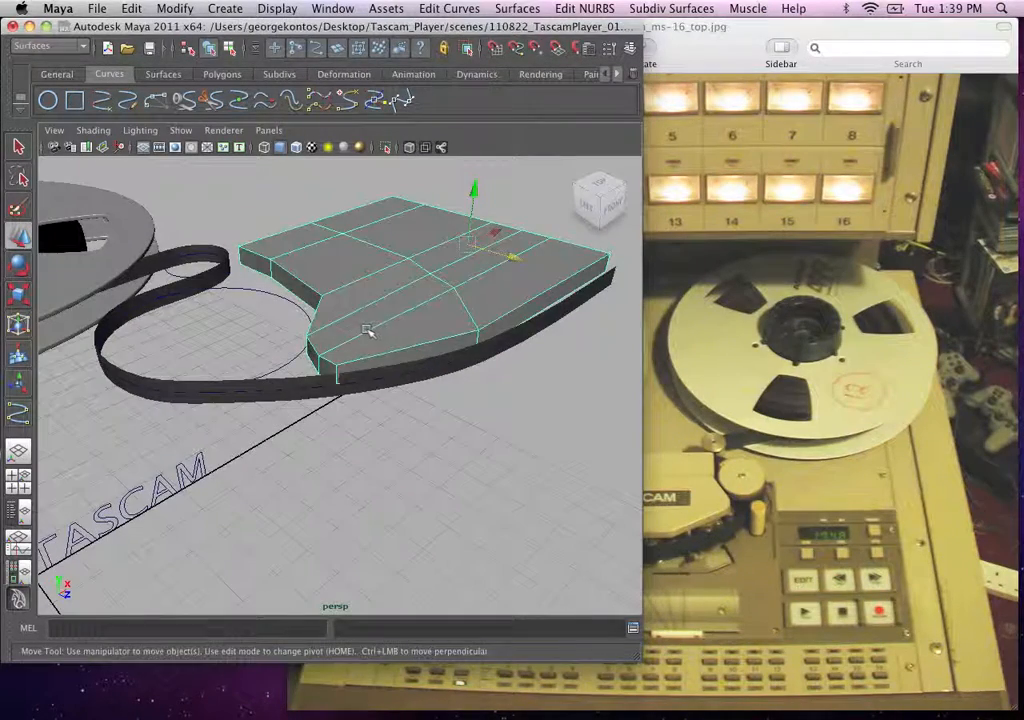
# Step: Preview the head cover smoothed beside the tape strip, and return it to its unsmoothed display
pyautogui.press('3')
pyautogui.click(388, 435)
pyautogui.keyDown('alt'); pyautogui.moveTo(394, 421); pyautogui.dragTo(411, 421); pyautogui.keyUp('alt')
pyautogui.press('z')
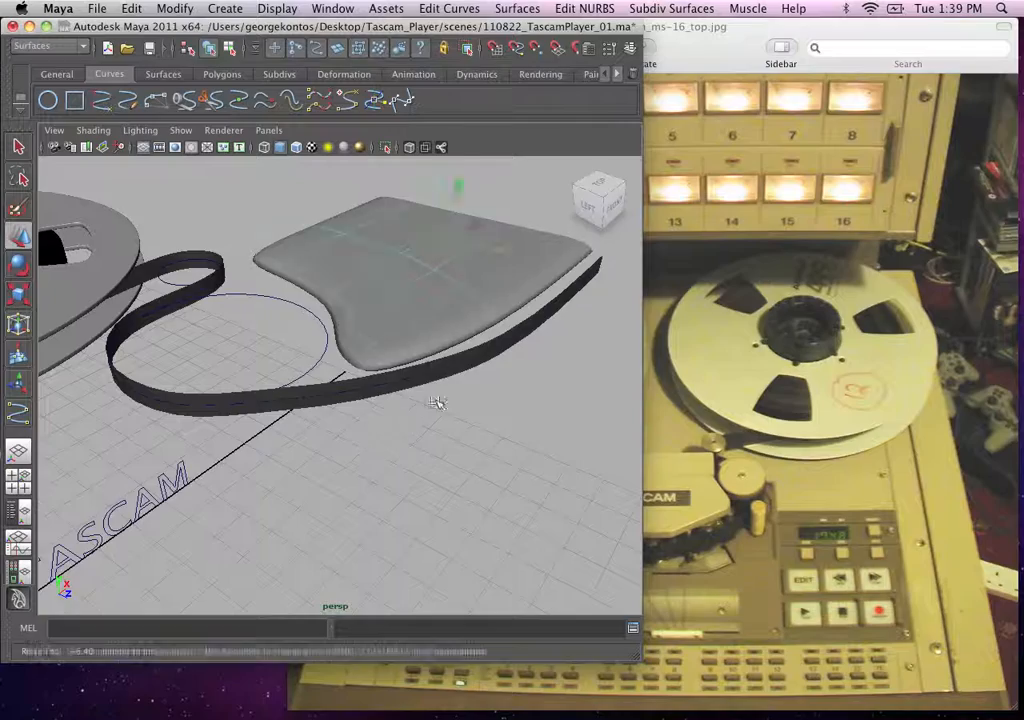
pyautogui.keyDown('alt'); pyautogui.moveTo(422, 325); pyautogui.dragTo(425, 414); pyautogui.keyUp('alt')
pyautogui.press('1')
pyautogui.keyDown('alt'); pyautogui.moveTo(418, 466); pyautogui.dragTo(366, 517); pyautogui.keyUp('alt')
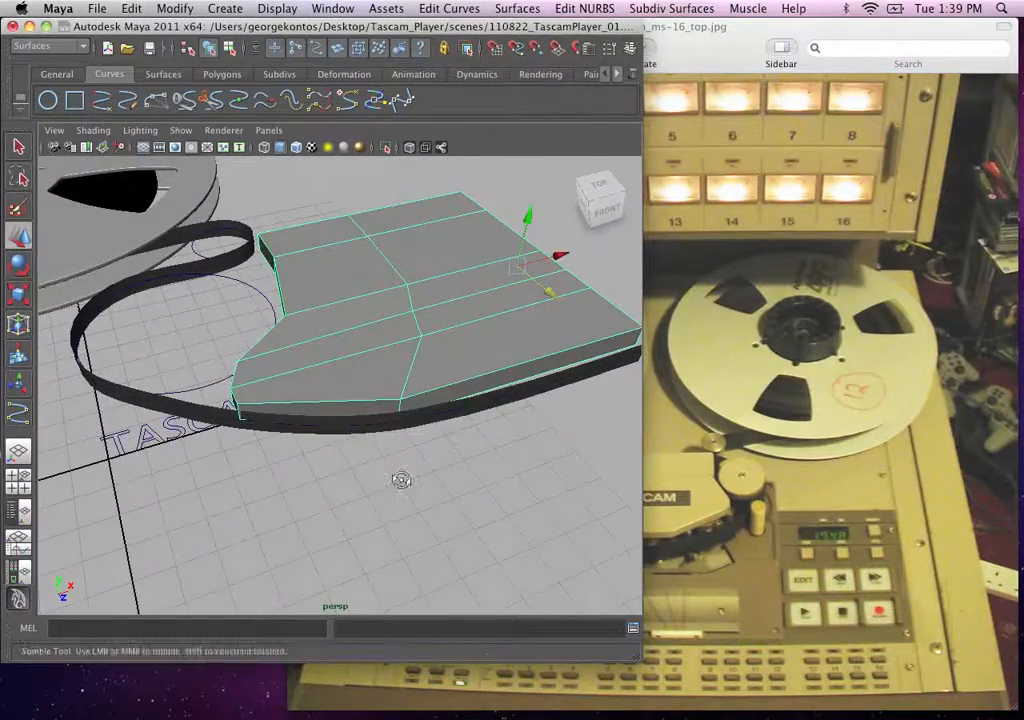
# Step: Deselect the head cover and compare the reel, rollers, cover and tape path in the top view with the reference photo
pyautogui.keyDown('alt'); pyautogui.moveTo(399, 480); pyautogui.dragTo(300, 410, button='right'); pyautogui.keyUp('alt')
pyautogui.keyDown('alt'); pyautogui.moveTo(347, 270); pyautogui.dragTo(310, 341); pyautogui.keyUp('alt')
pyautogui.press('space')
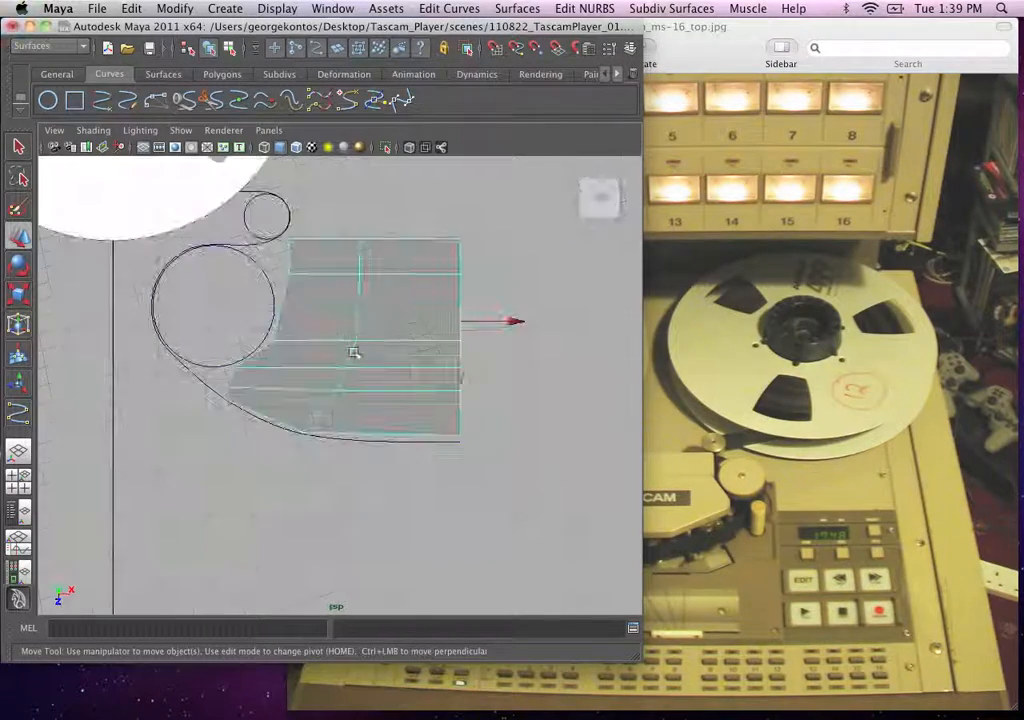
pyautogui.keyDown('alt'); pyautogui.moveTo(356, 322); pyautogui.dragTo(377, 439, button='middle'); pyautogui.keyUp('alt')
pyautogui.keyDown('alt'); pyautogui.moveTo(377, 439); pyautogui.dragTo(284, 287, button='right'); pyautogui.keyUp('alt')
pyautogui.moveTo(362, 401); pyautogui.dragTo(310, 220, button='right')
pyautogui.click(460, 366)
pyautogui.keyDown('alt'); pyautogui.moveTo(310, 221); pyautogui.dragTo(315, 259, button='middle'); pyautogui.keyUp('alt')
pyautogui.click(825, 338)
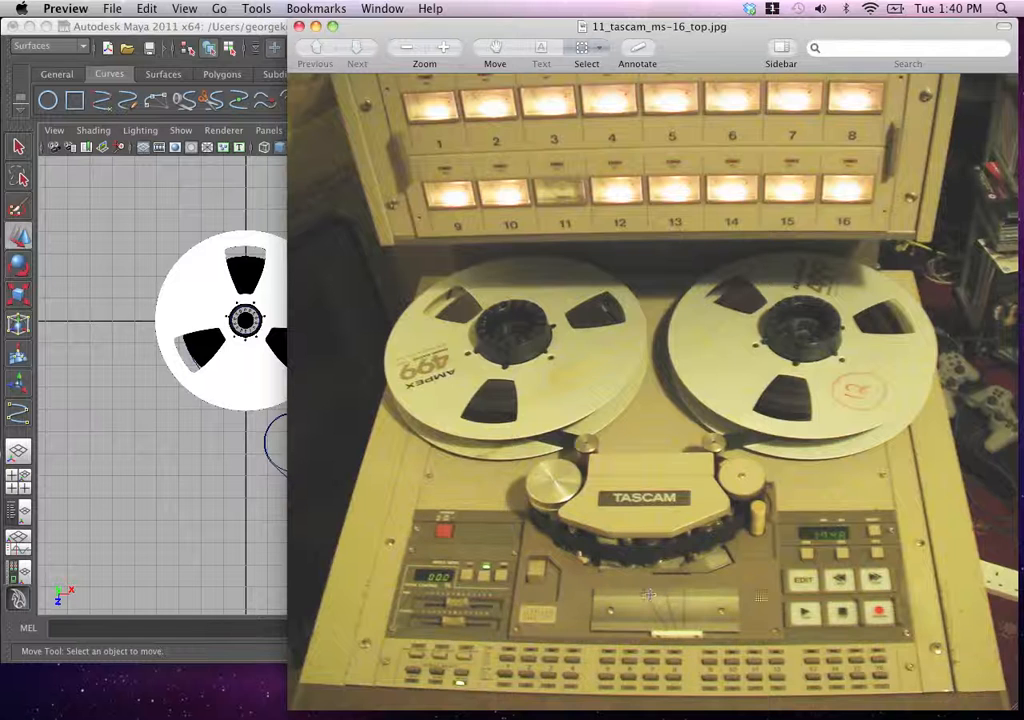
pyautogui.click(138, 289)
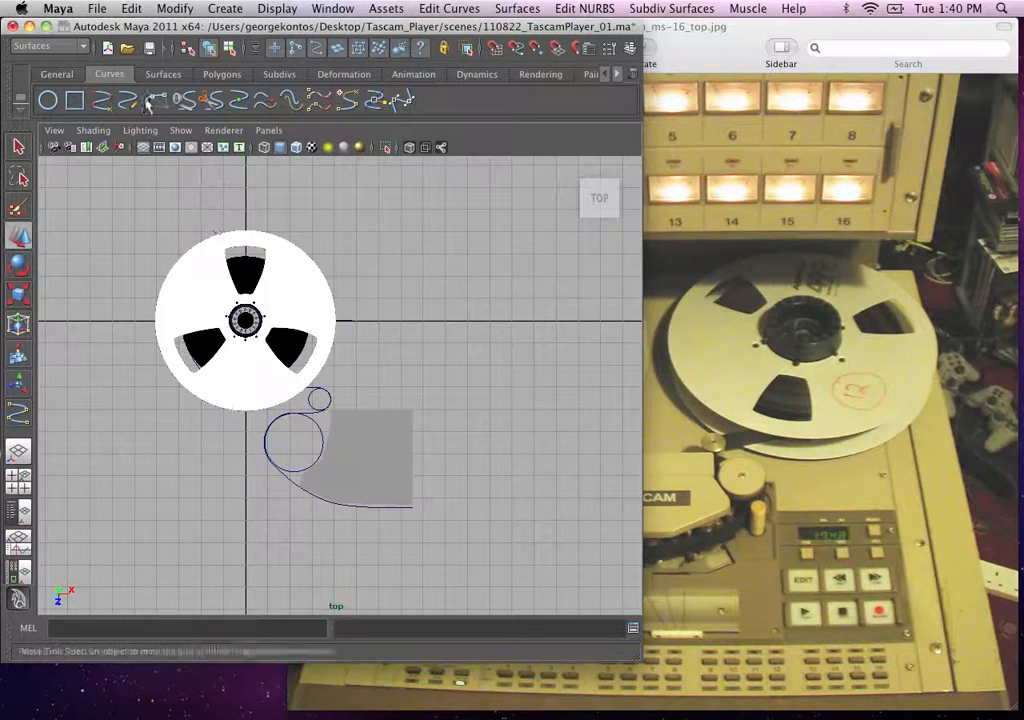
# Step: Save the scene under the new name 110830_TascamPlayer_01.ma in the project's scenes folder
pyautogui.click(106, 9)
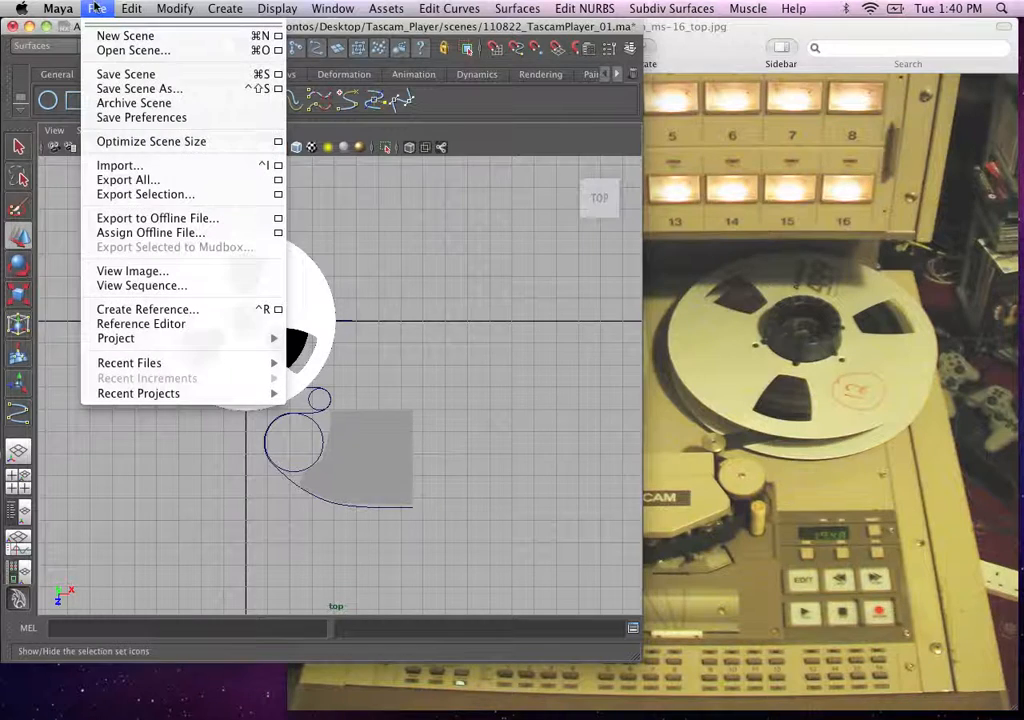
pyautogui.click(140, 87)
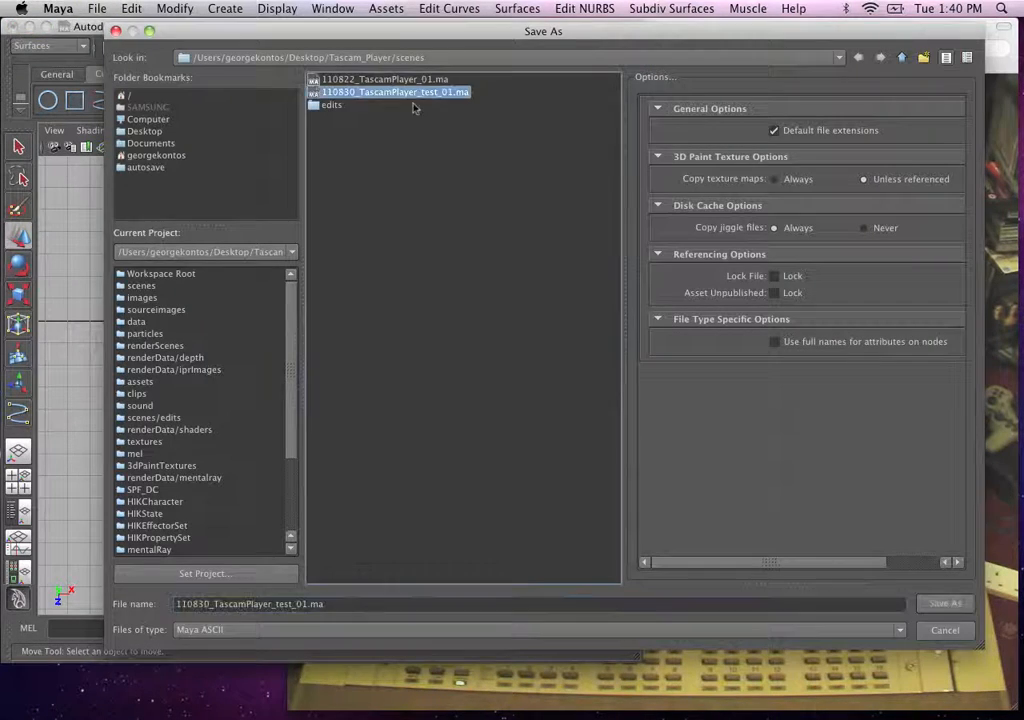
pyautogui.click(291, 605)
pyautogui.press('BackSpace')
pyautogui.press('BackSpace')
pyautogui.press('BackSpace')
pyautogui.press('BackSpace')
pyautogui.press('BackSpace')
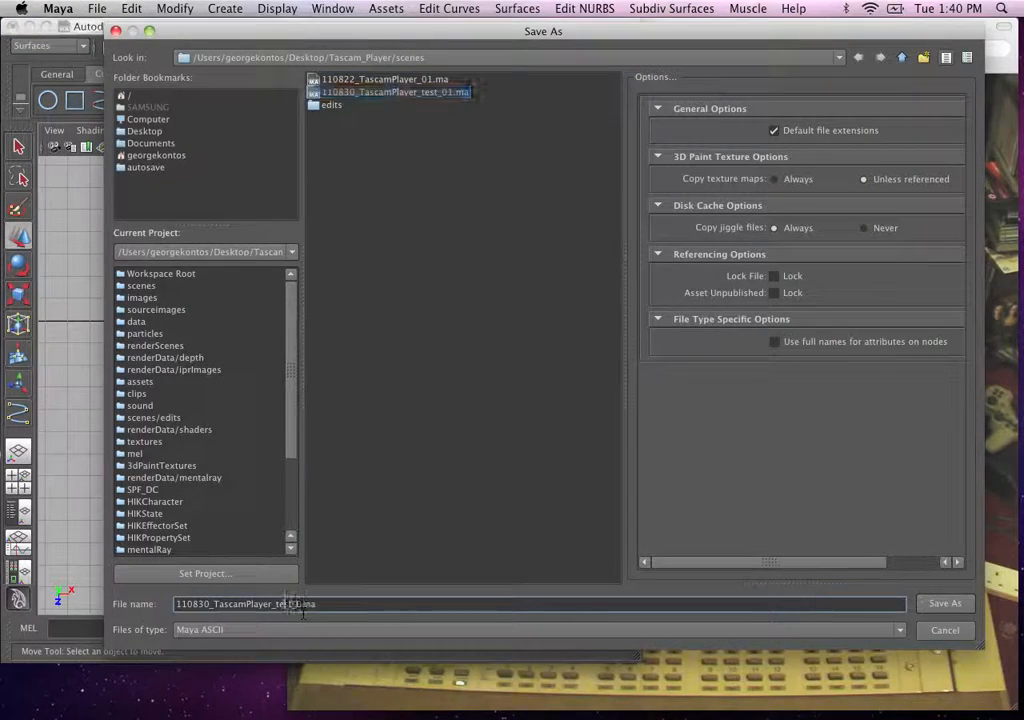
pyautogui.click(955, 604)
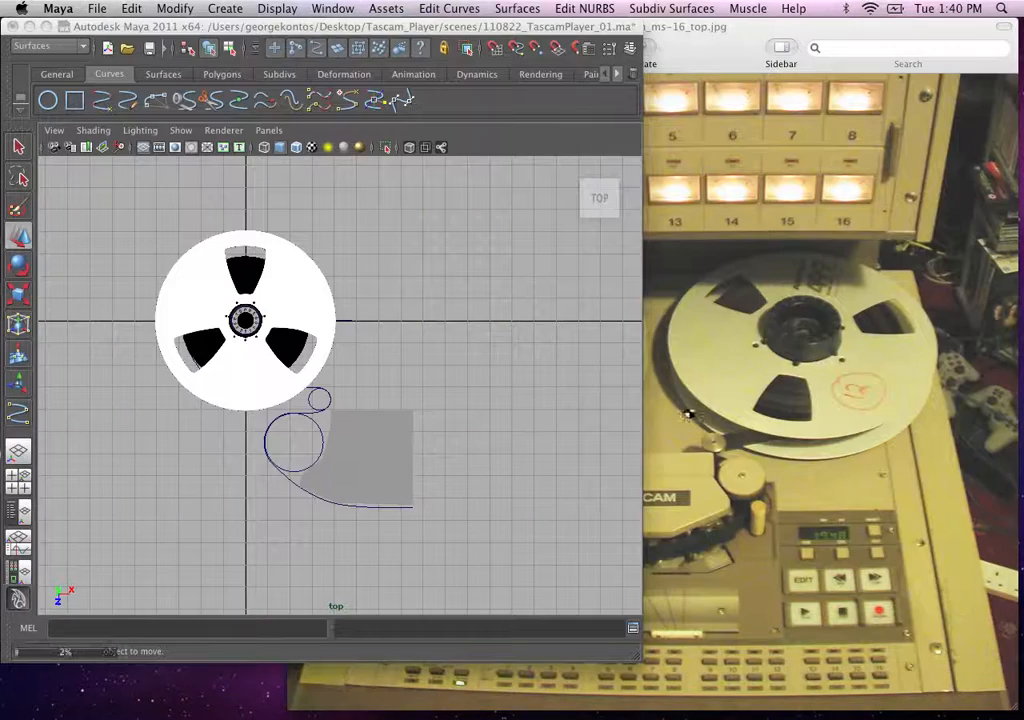
pyautogui.click(812, 683)
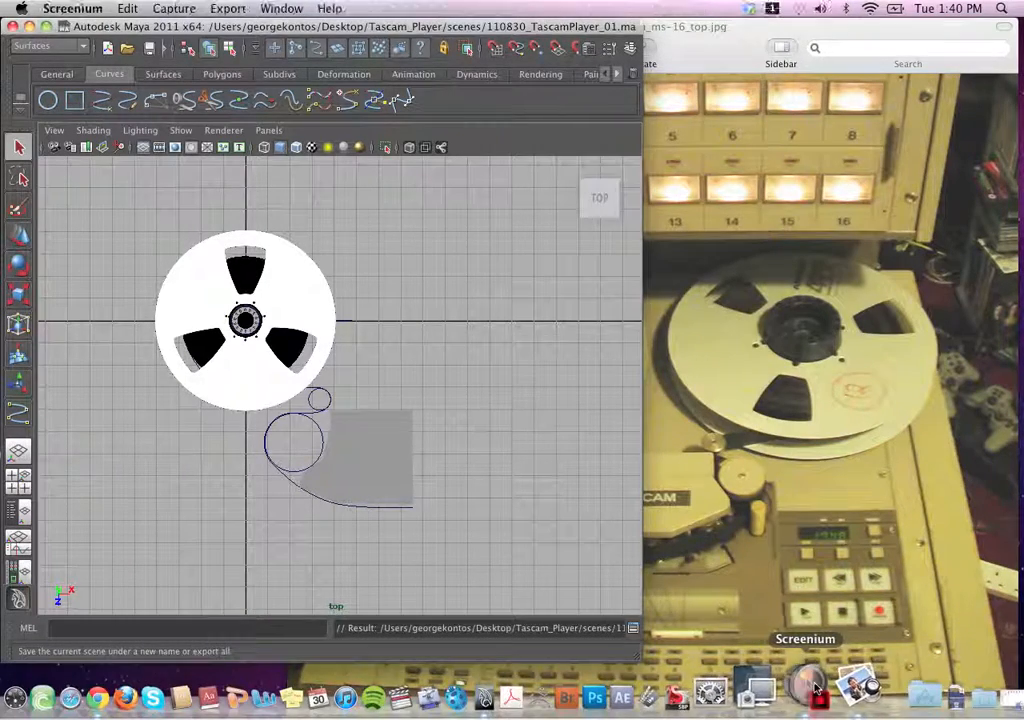
pyautogui.click(205, 8)
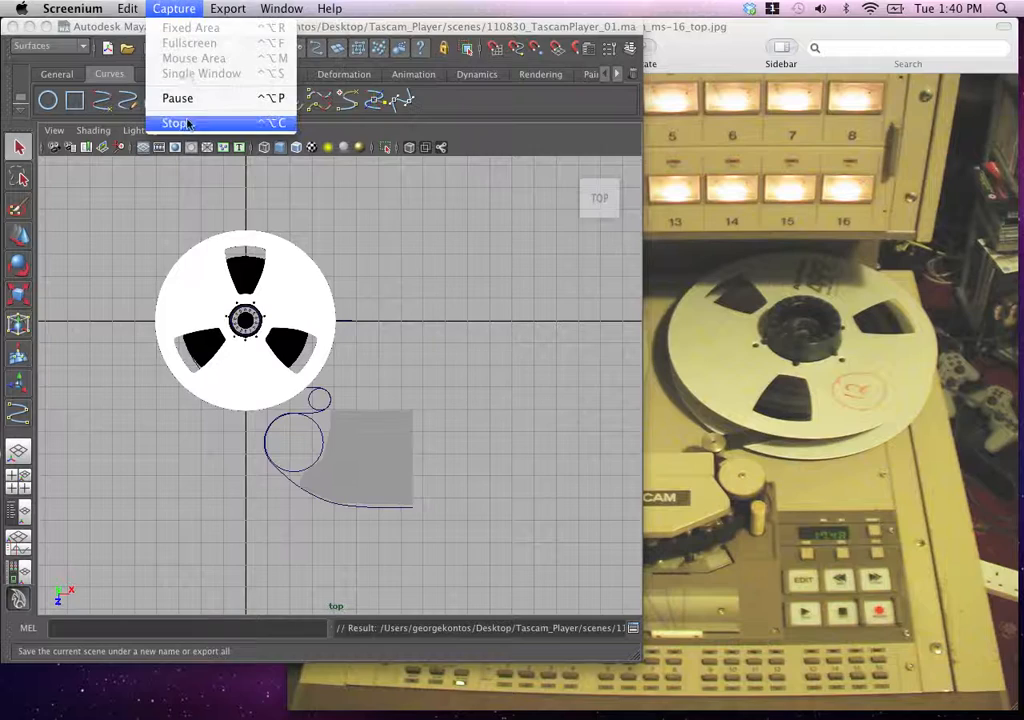